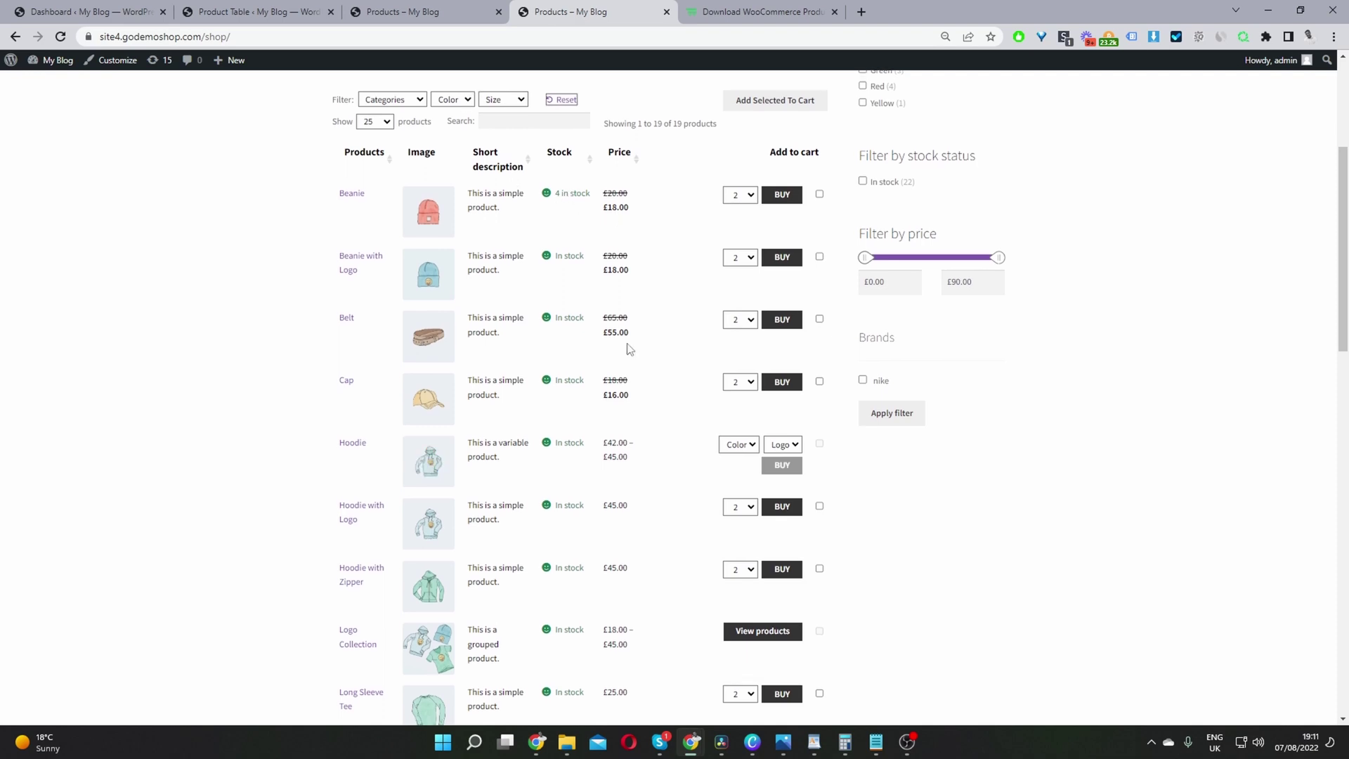
Filter the table to Gray, buy the T-Shirt, reset the filters, and go to the woosuite.com tab
left_click(463, 101)
left_click(447, 139)
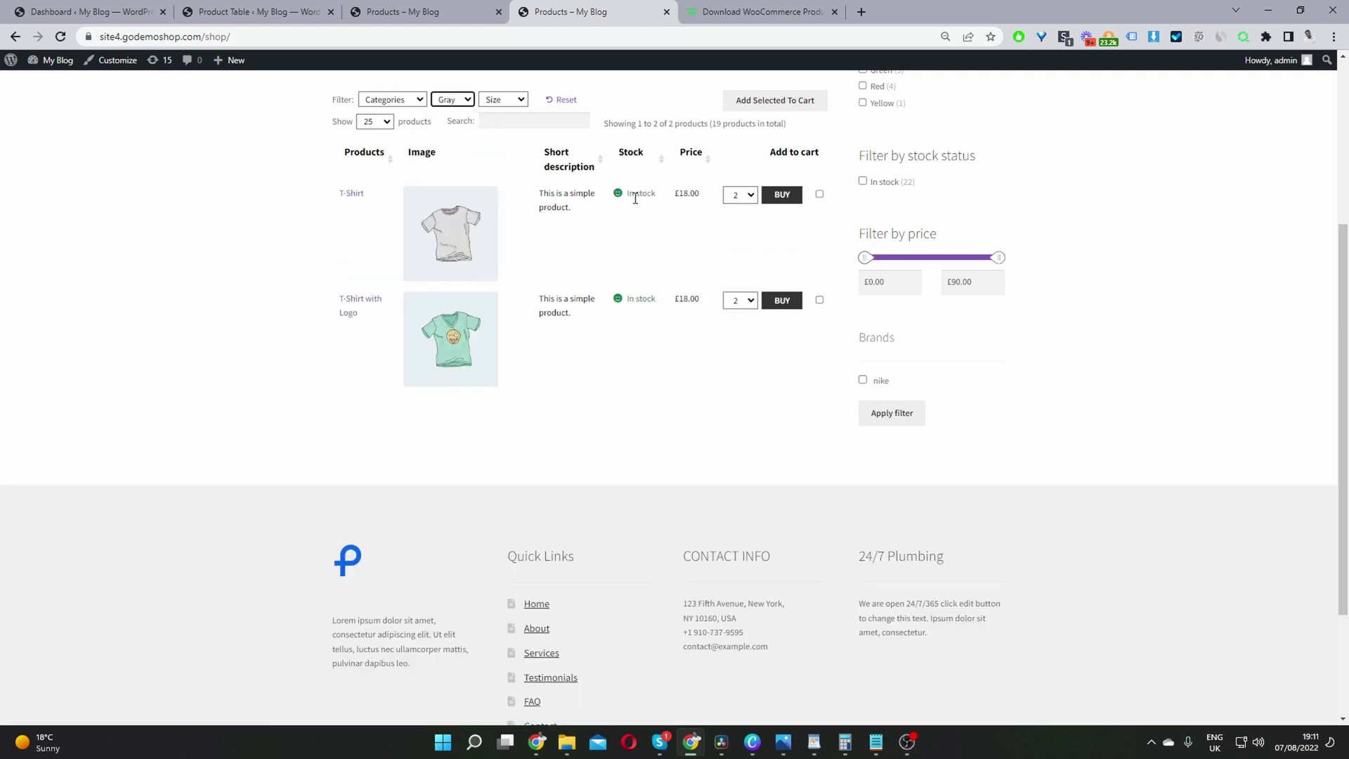
left_click(819, 195)
left_click(788, 200)
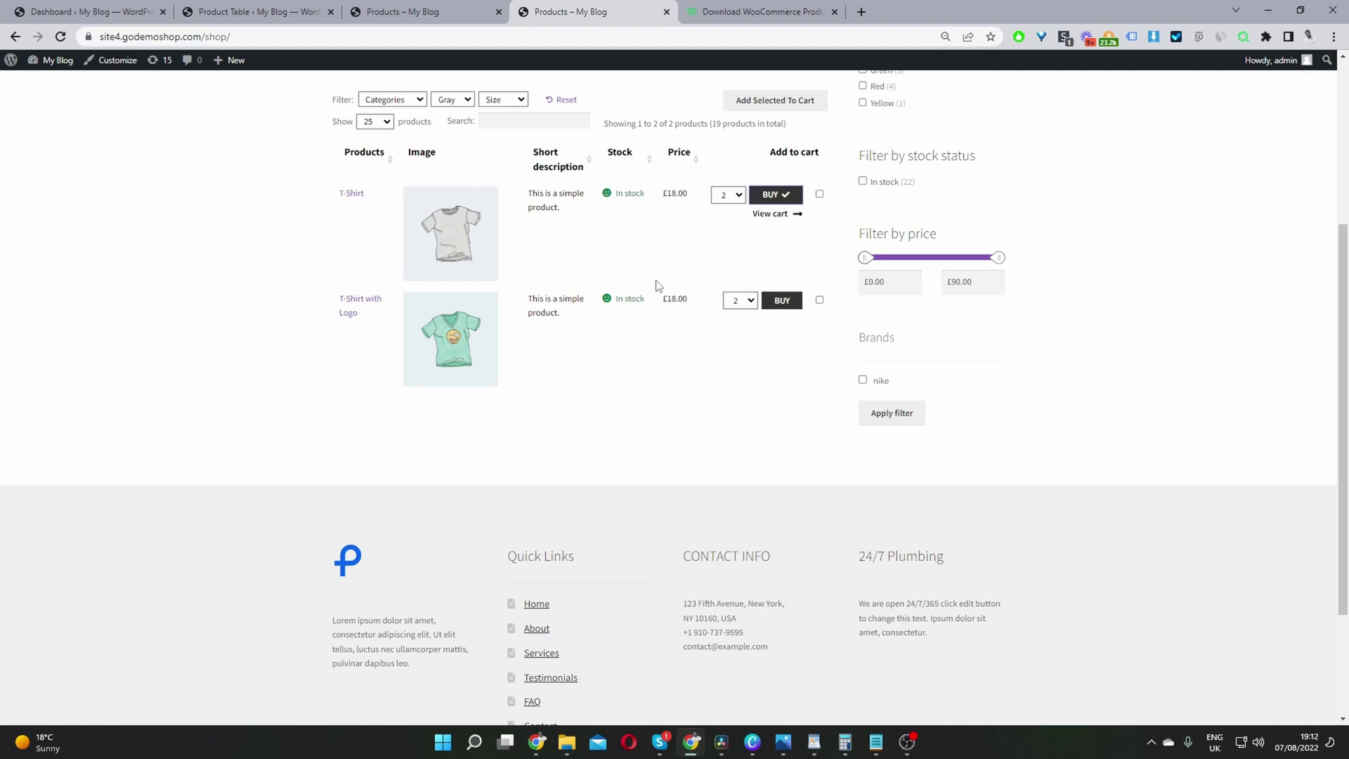
left_click(557, 102)
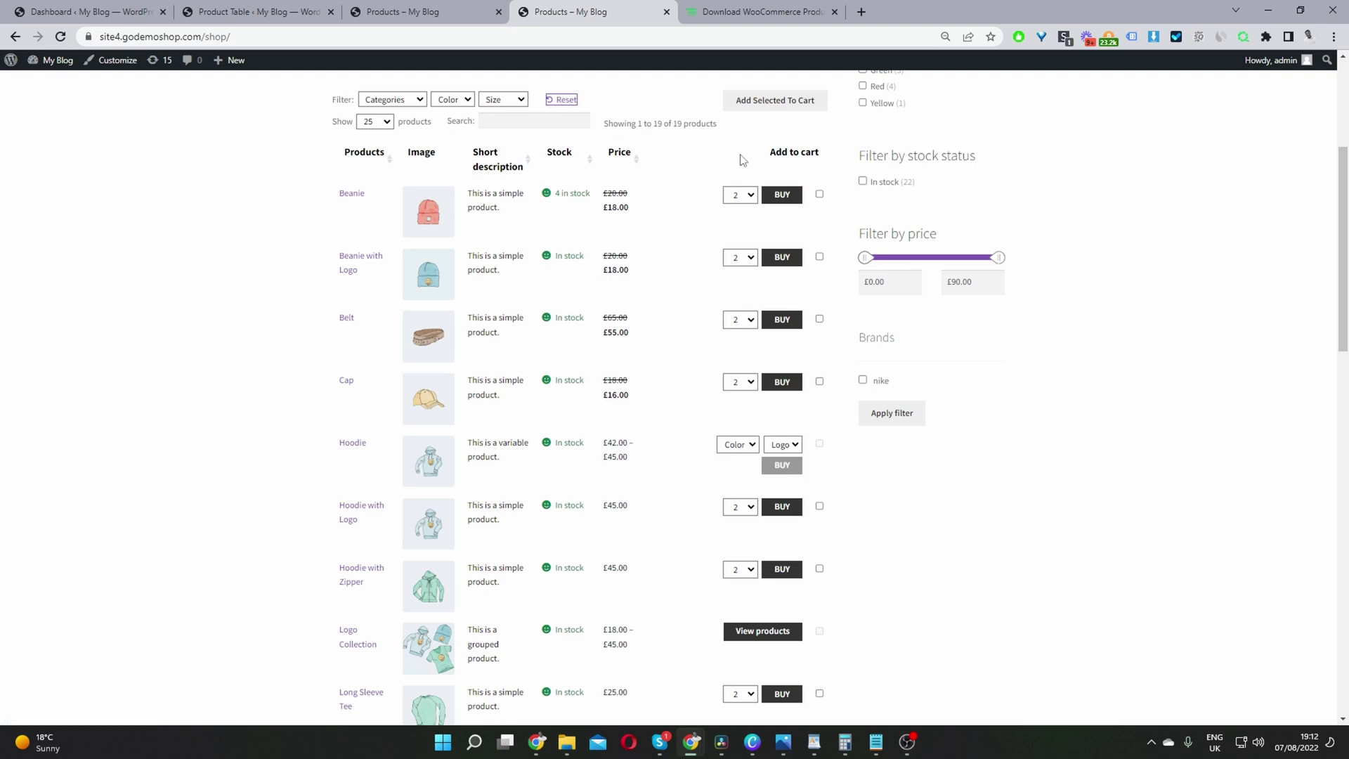
left_click(773, 12)
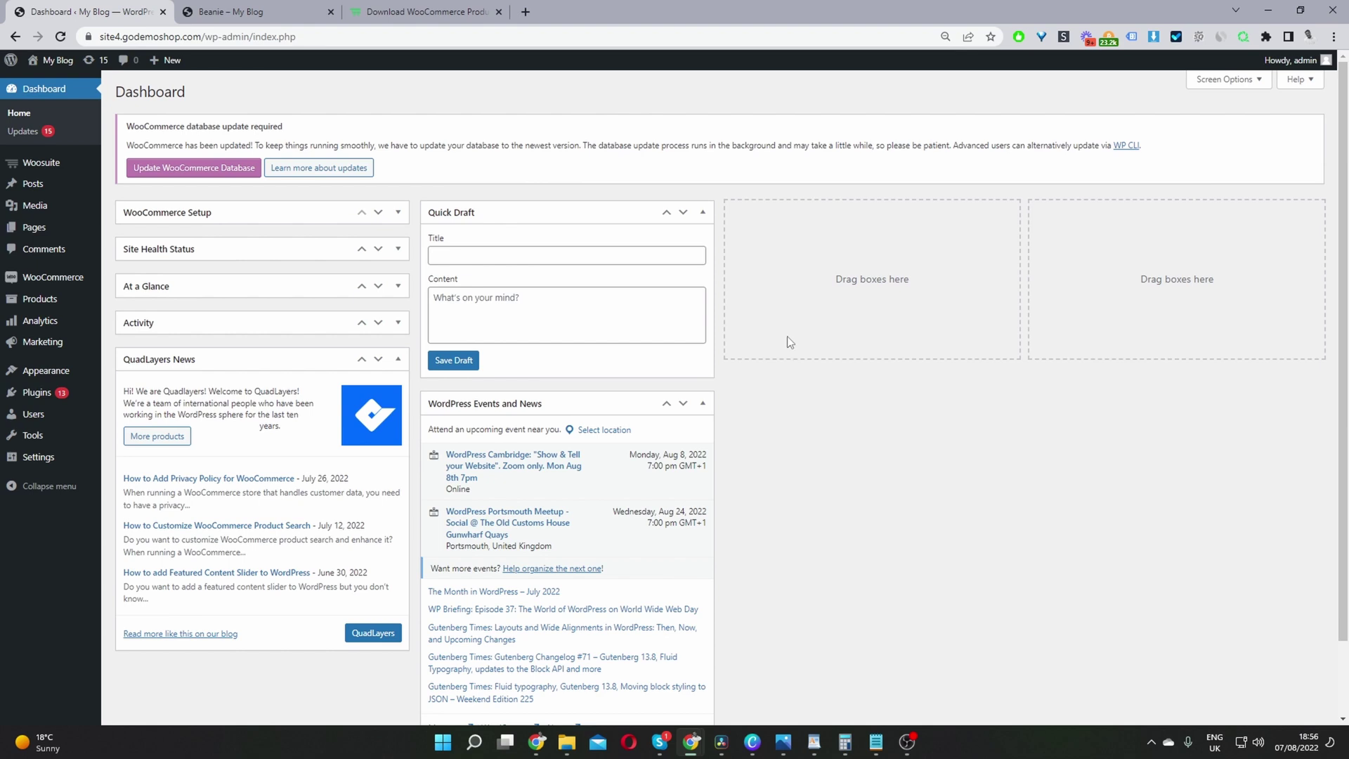
Open WooCommerce › Settings in a new background tab from the admin sidebar
mouse_move(45, 398)
mouse_move(91, 169)
mouse_move(89, 285)
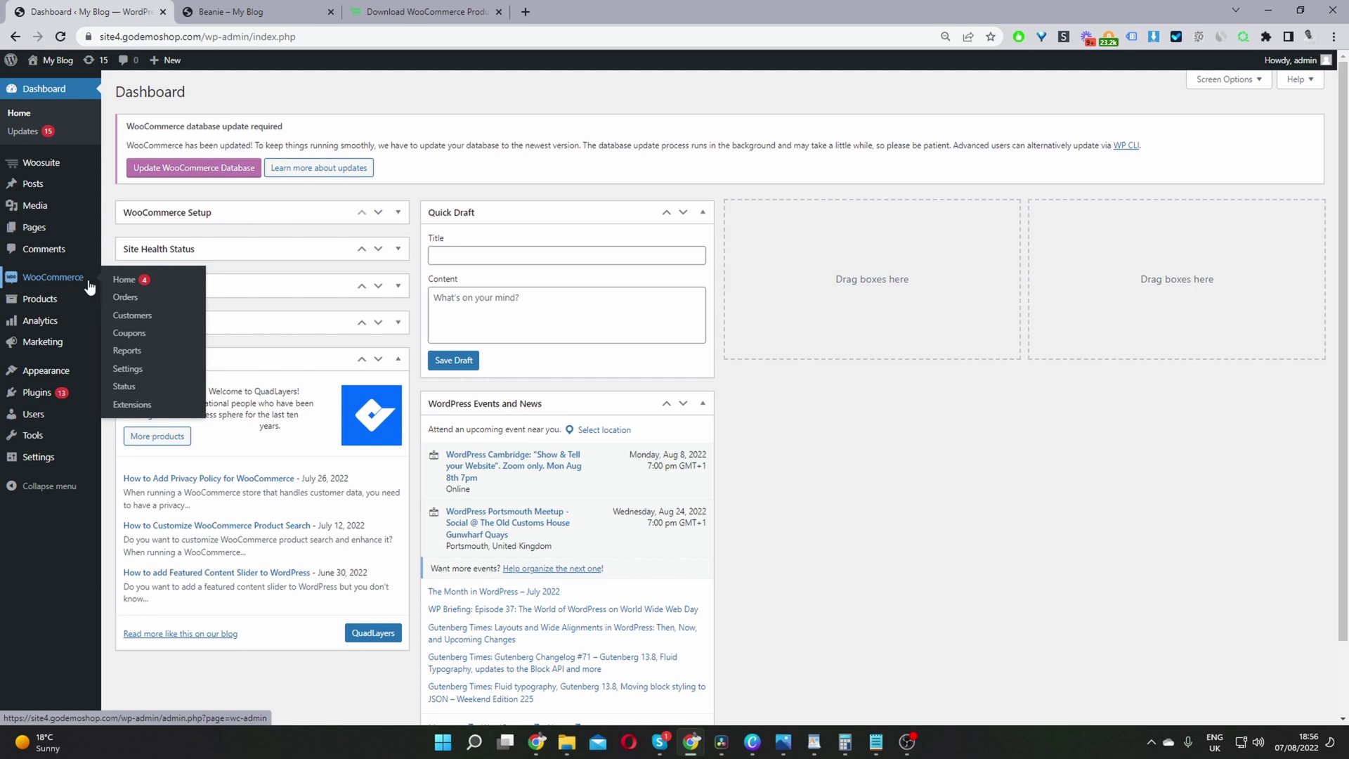
middle_click(134, 370)
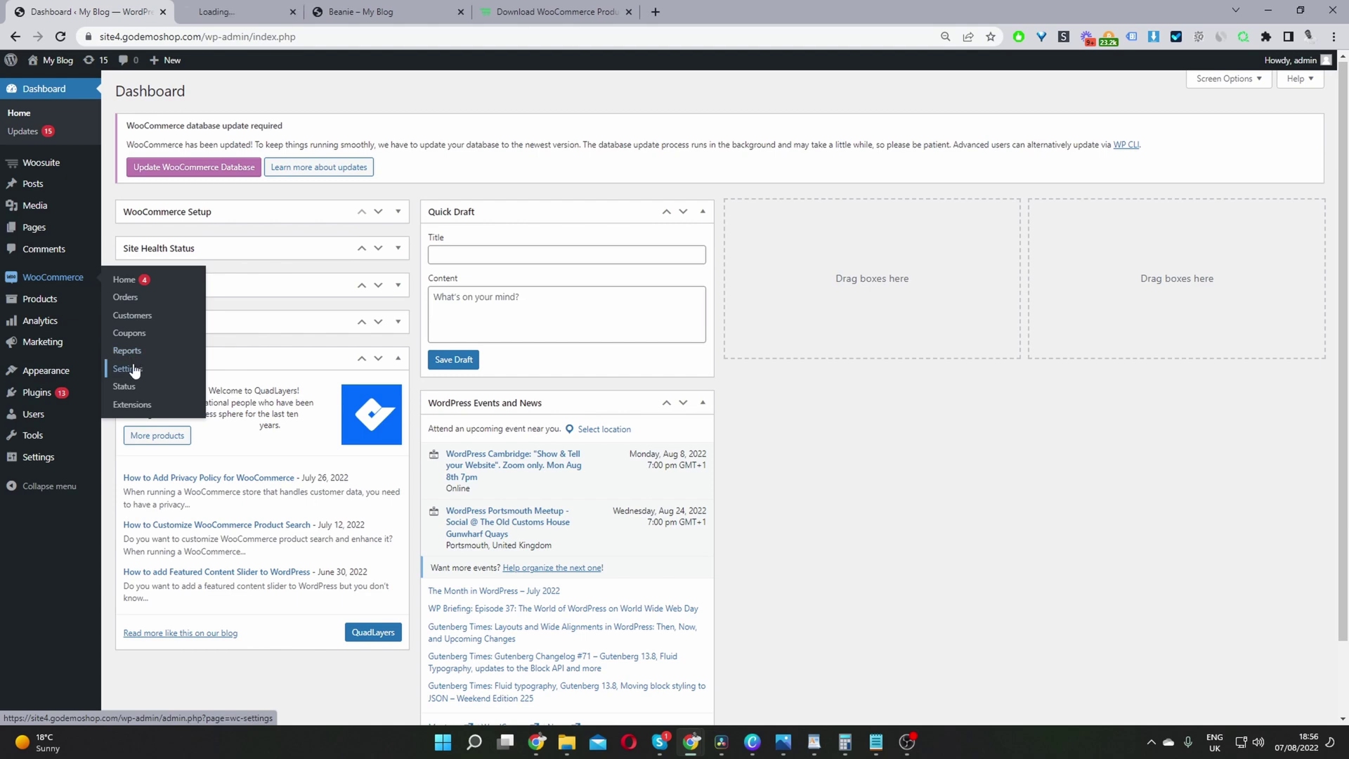
Enable stock management in WooCommerce's Products › Inventory settings
left_click(208, 20)
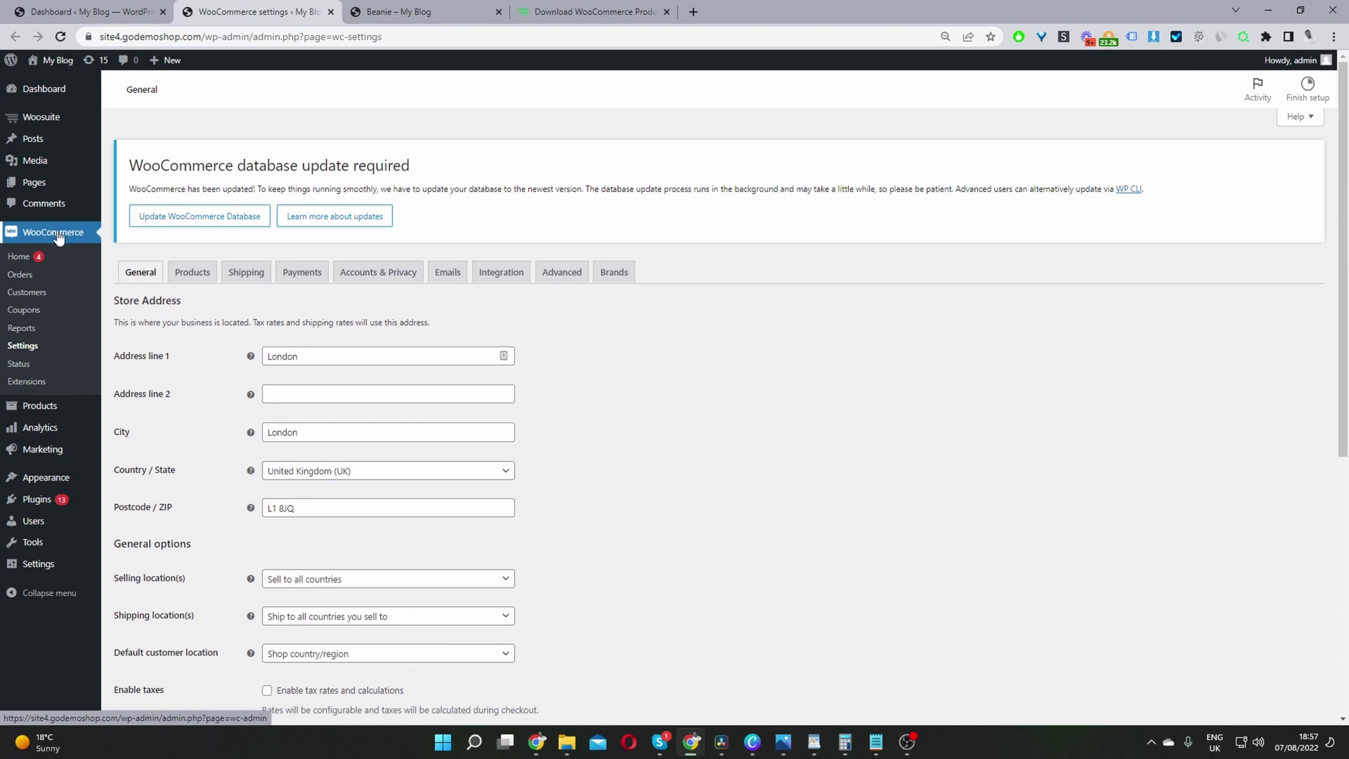
left_click(209, 274)
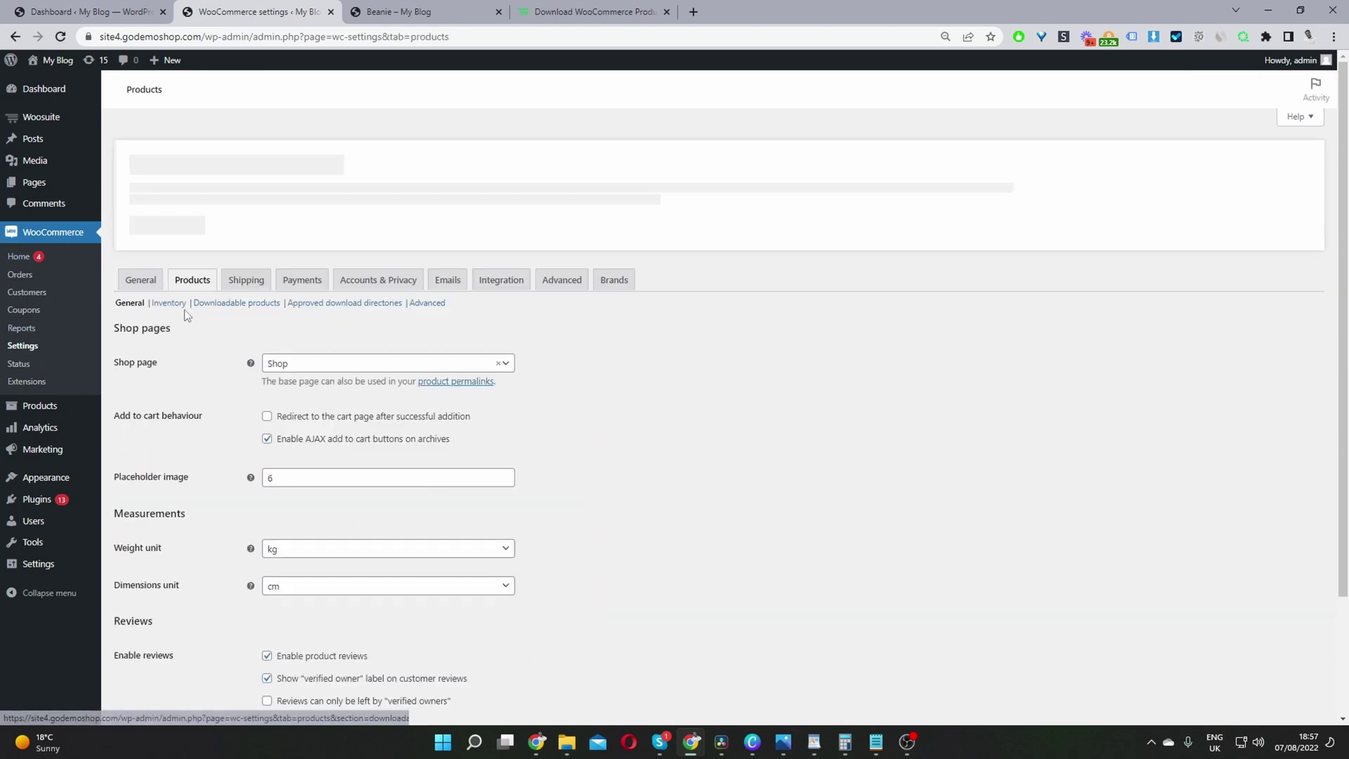
left_click(169, 302)
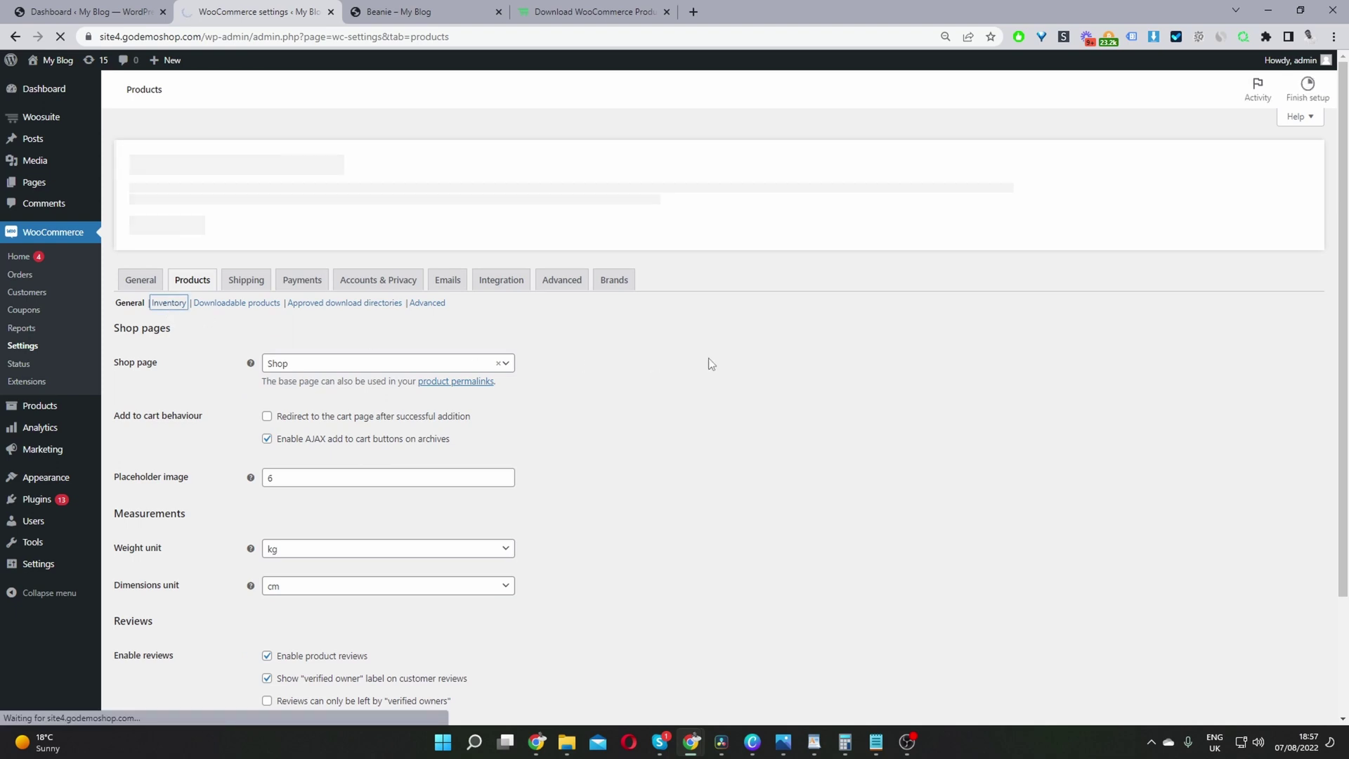
left_click(267, 362)
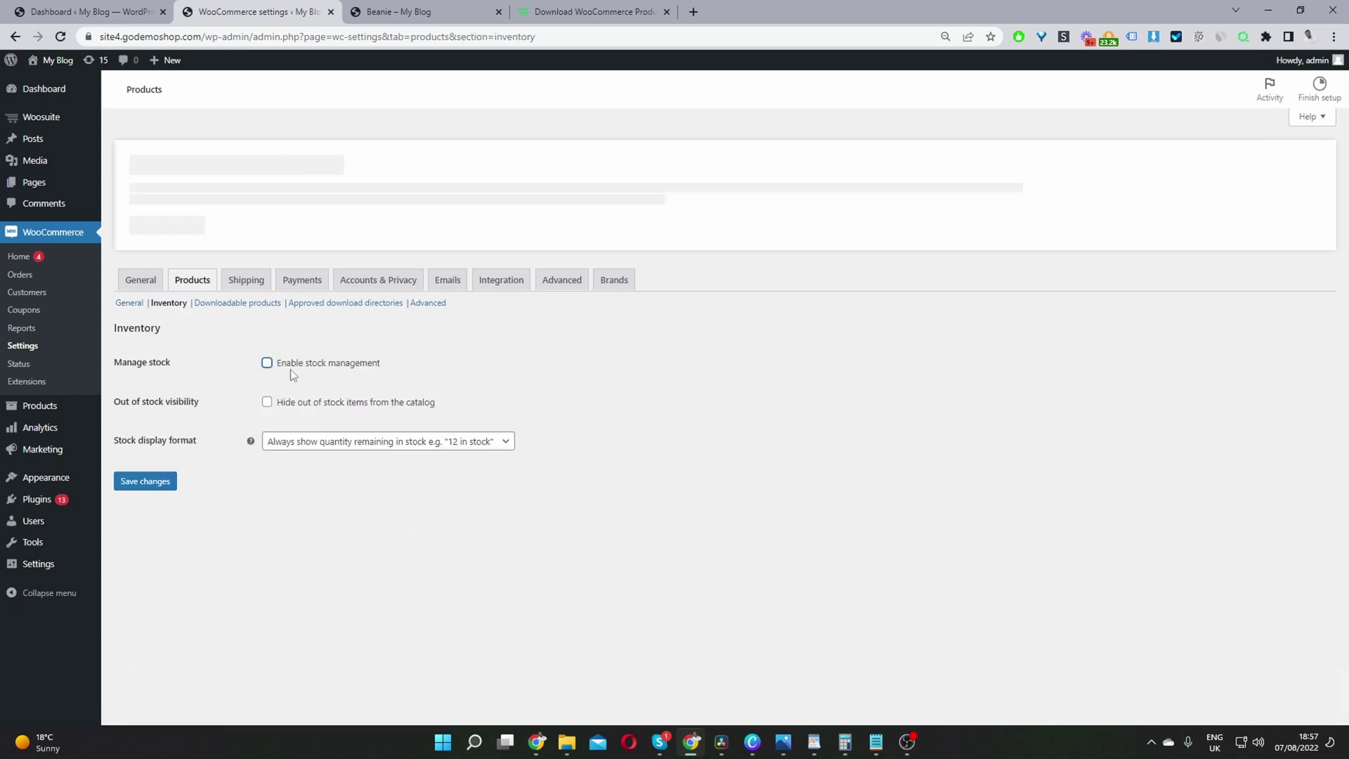
left_click(327, 359)
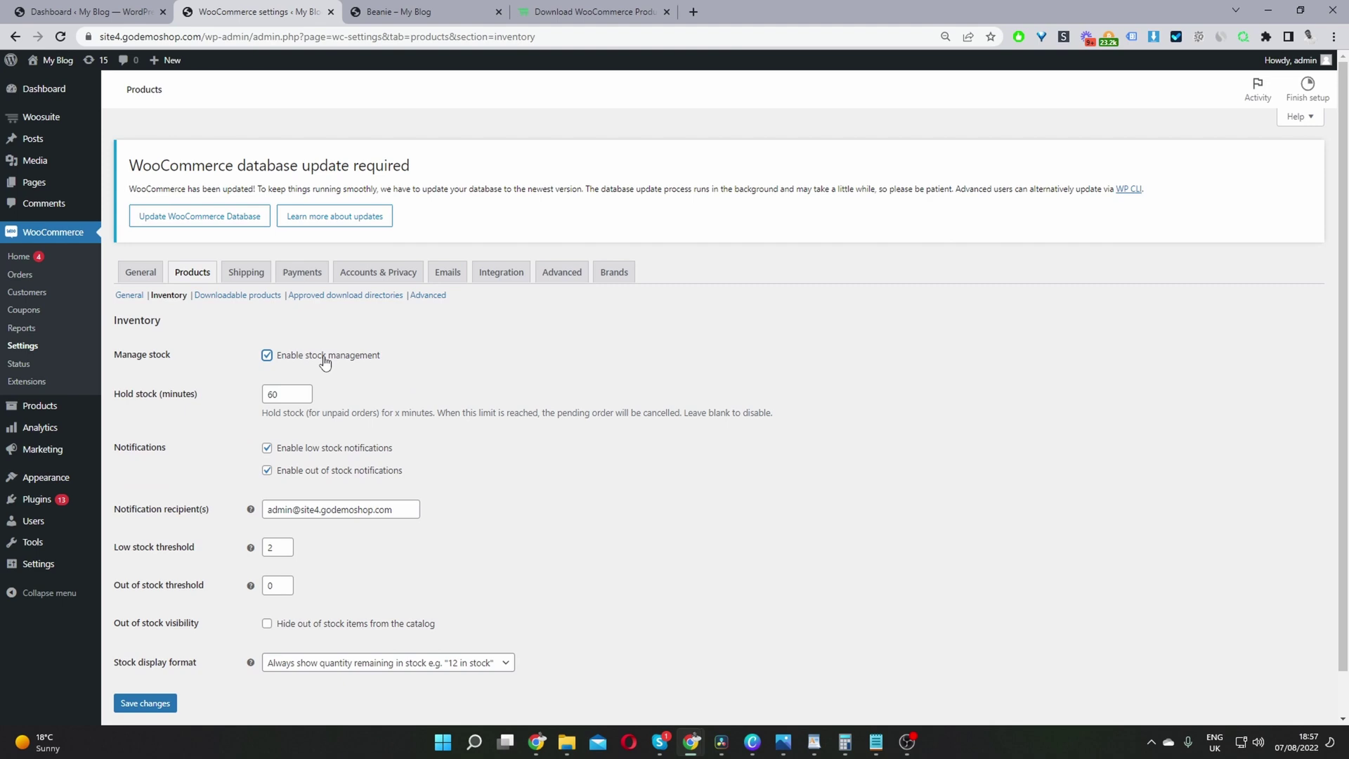
Review the stock display format choices, then head to Woosuite › Product Table without saving
scroll(325, 366, "down", 1)
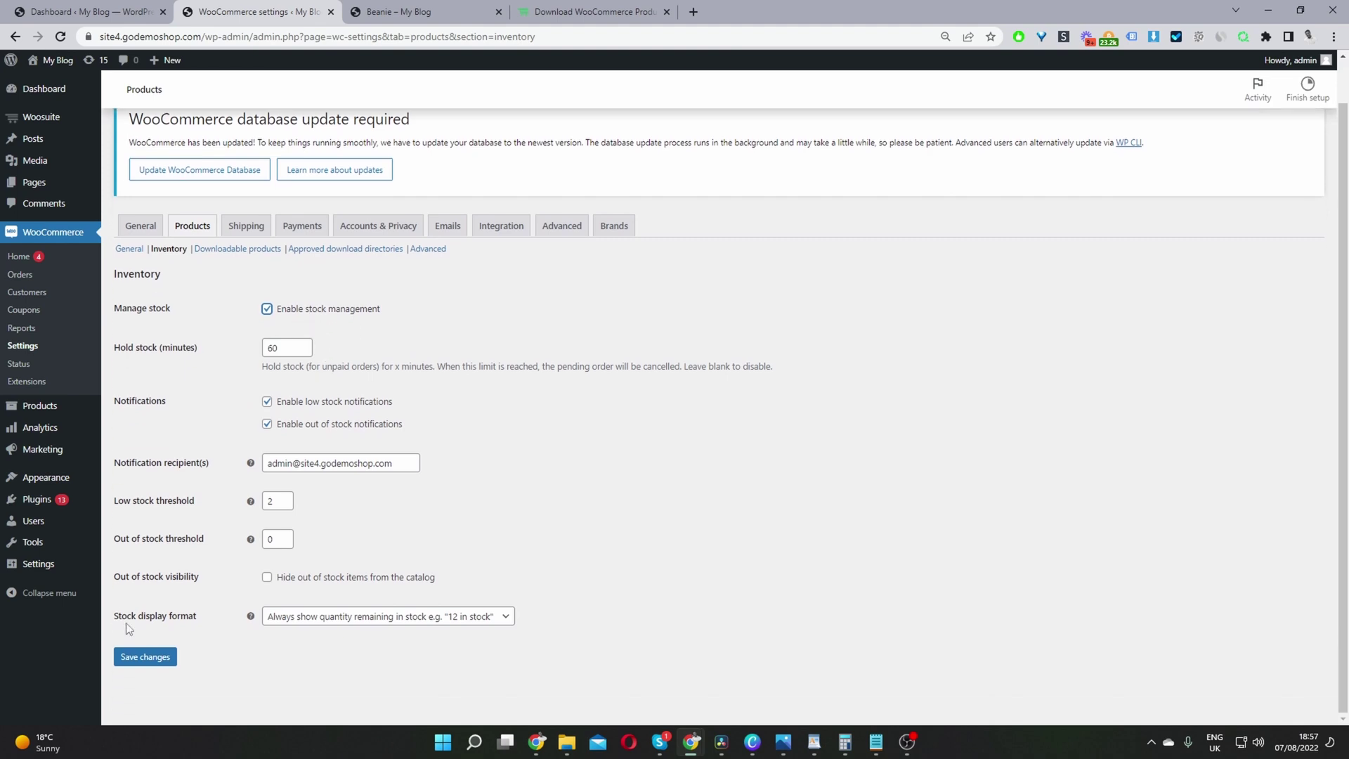
left_click_drag(161, 617, 231, 628)
left_click(323, 621)
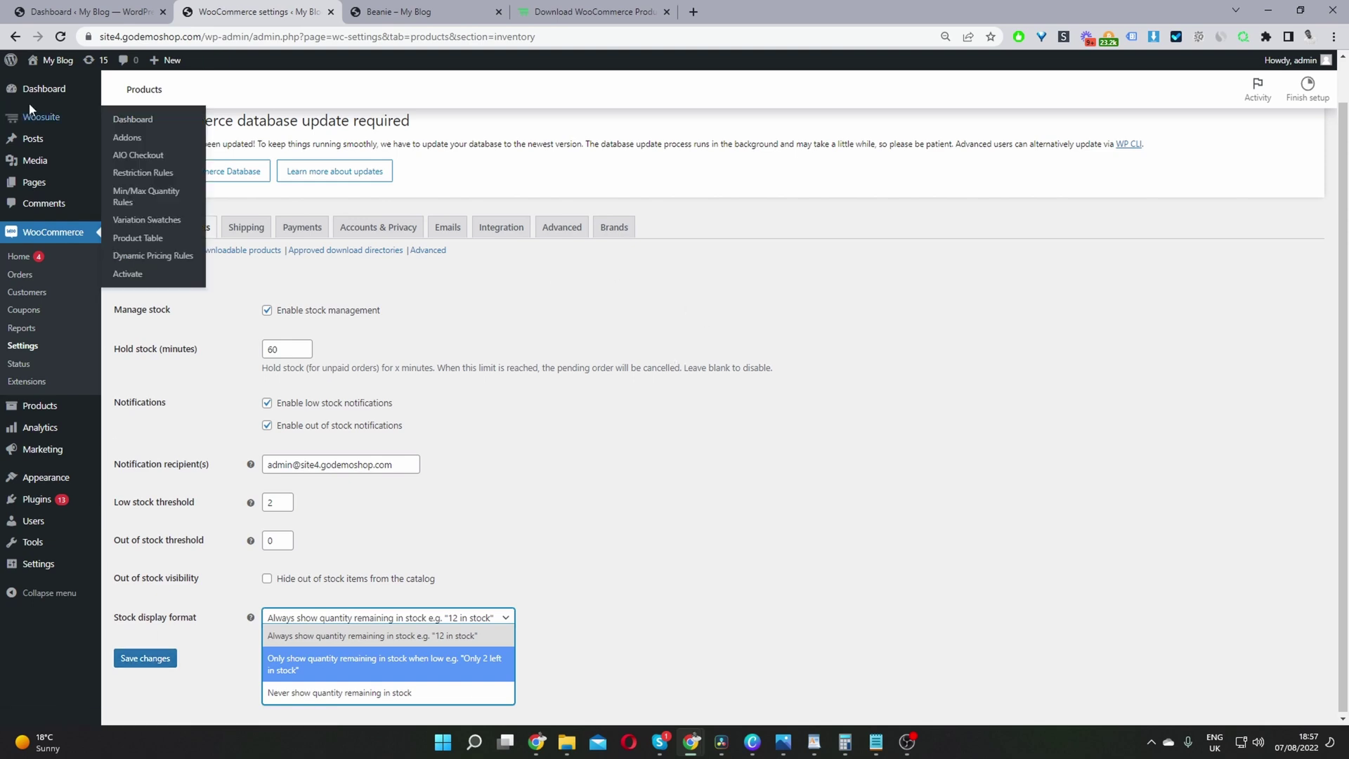
mouse_move(41, 116)
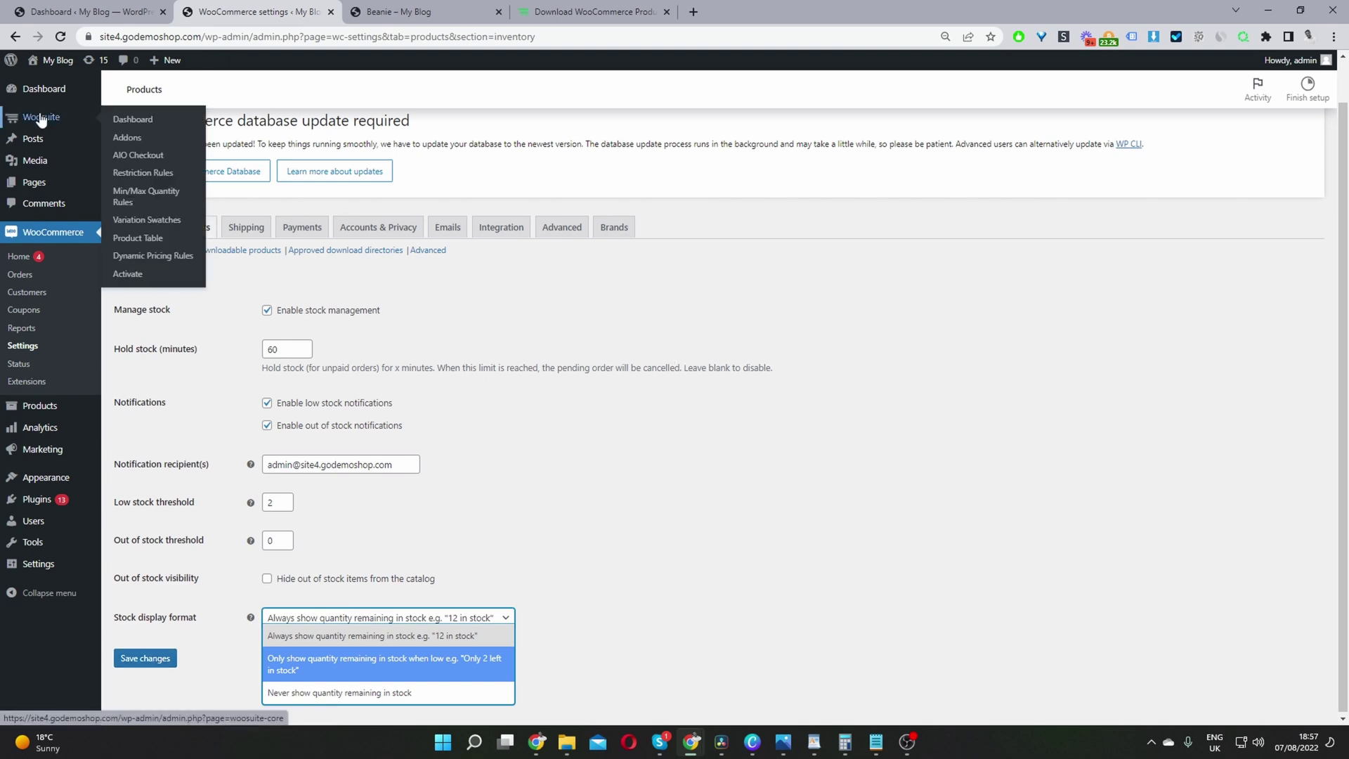
left_click(159, 240)
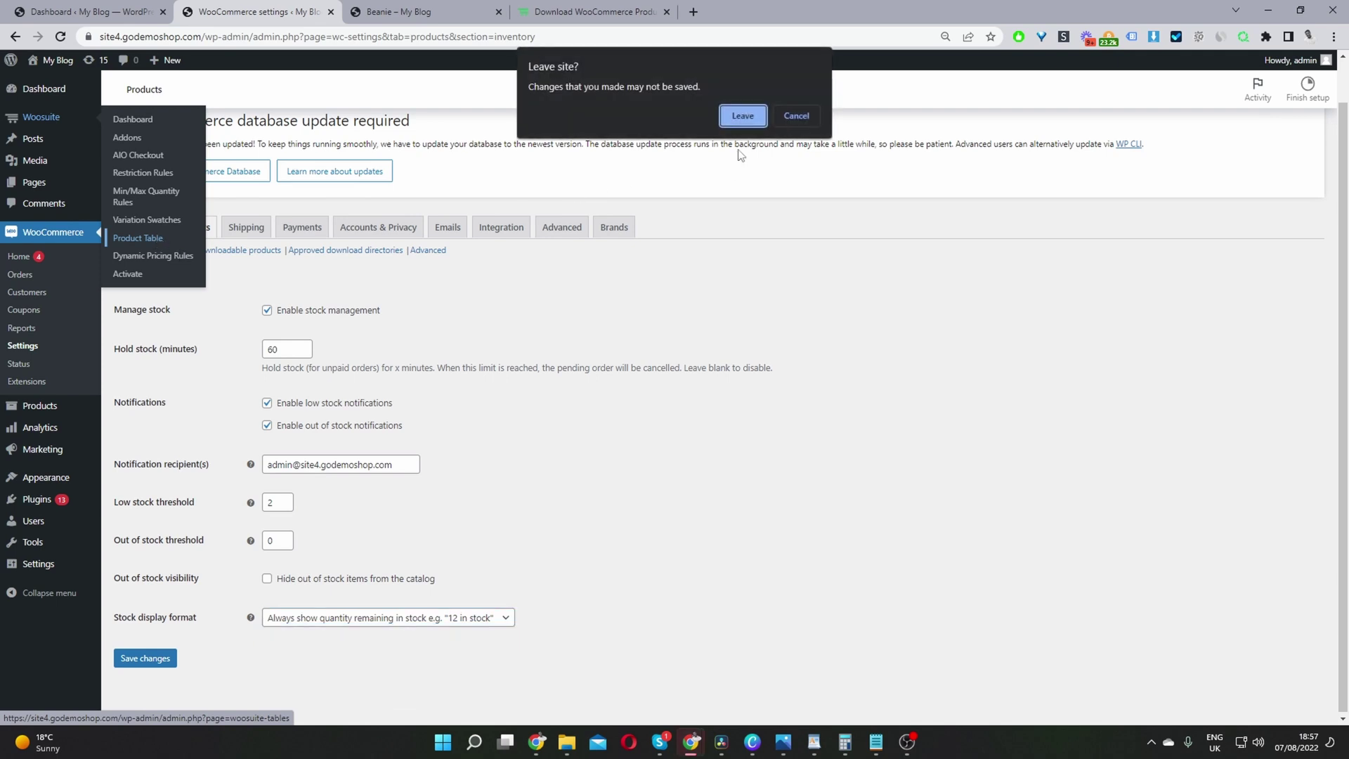
Leave the settings page, edit the existing table and title it 'defualt shop page'
left_click(743, 116)
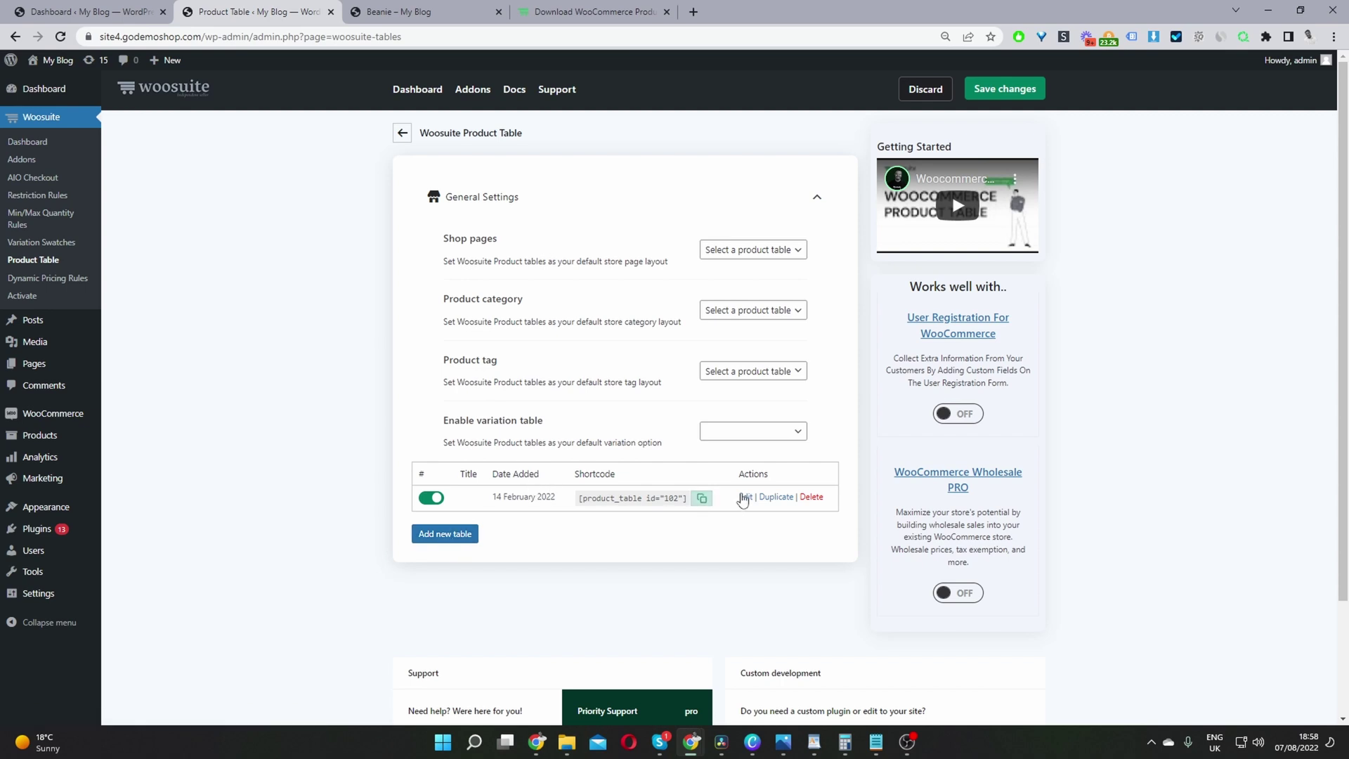
left_click(744, 497)
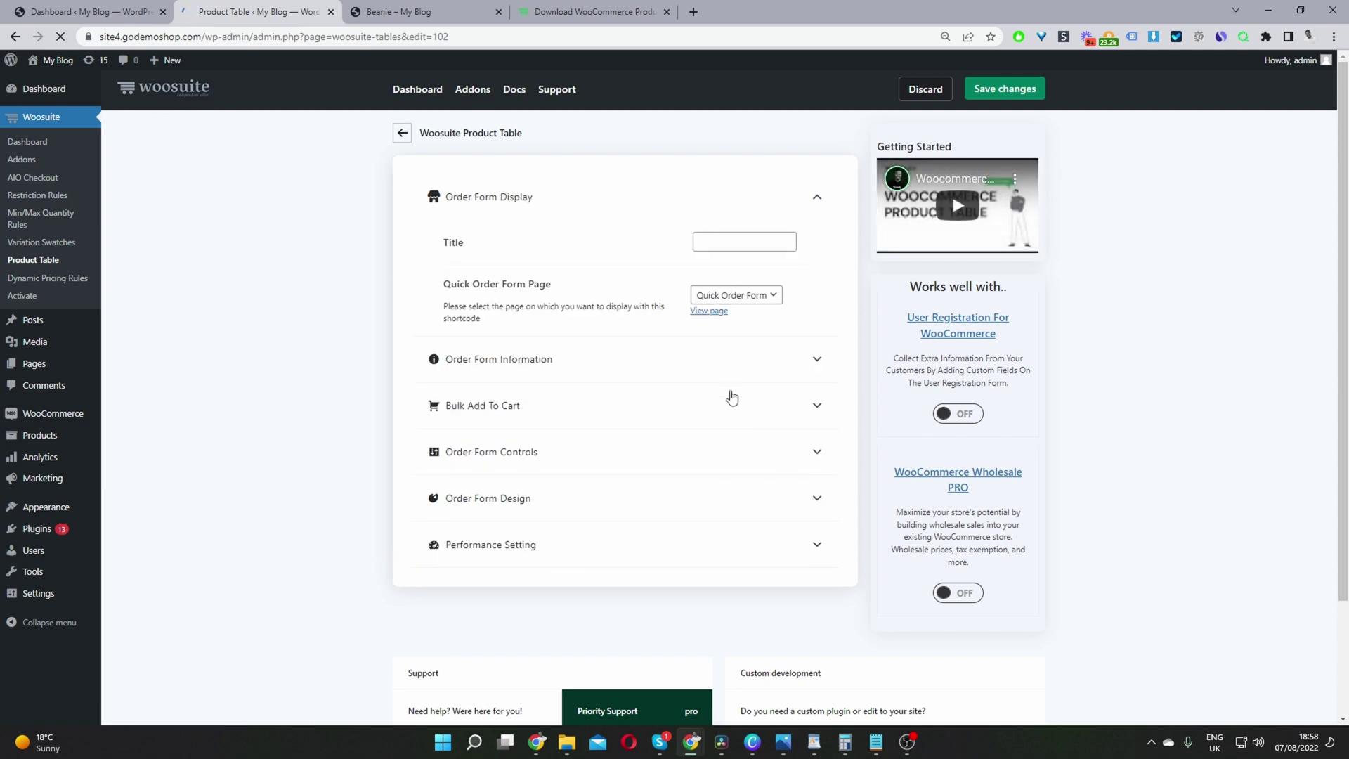
left_click(702, 240)
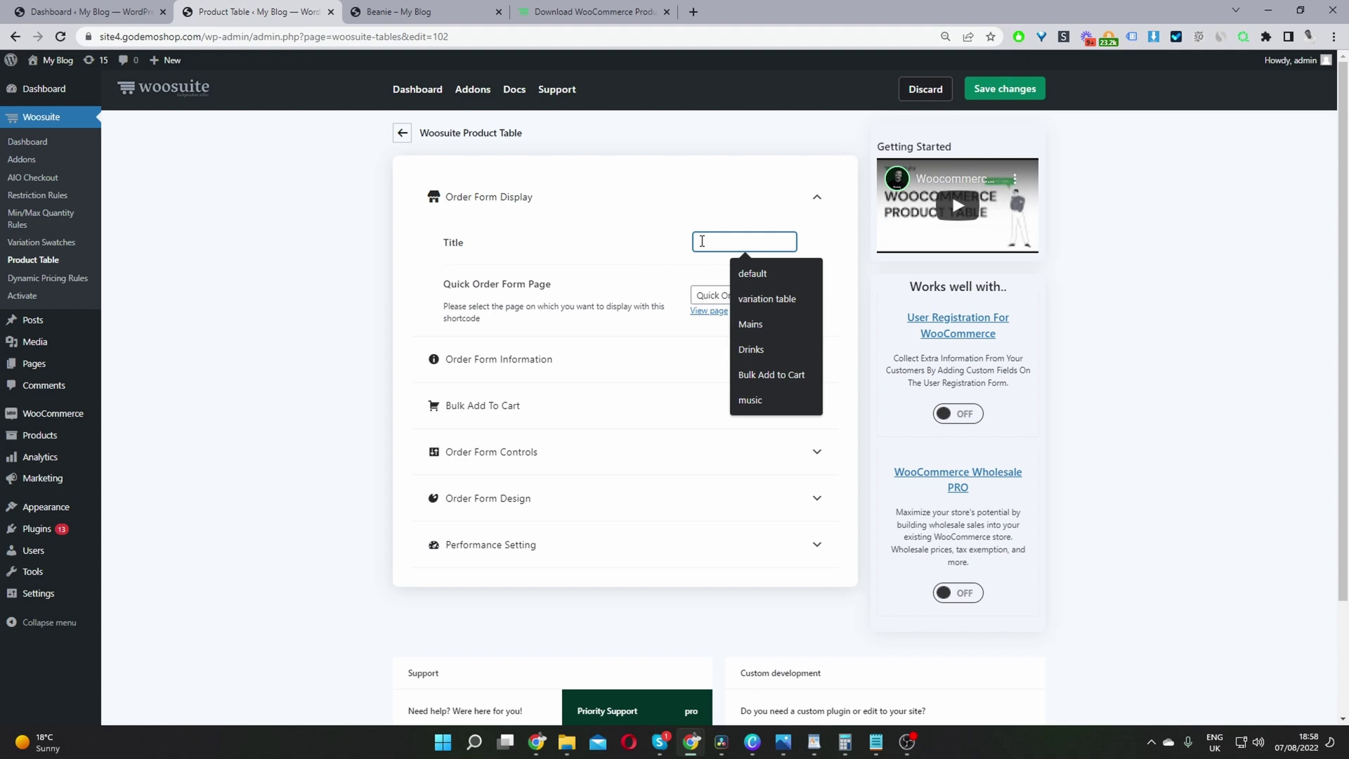
type("defualt shop page")
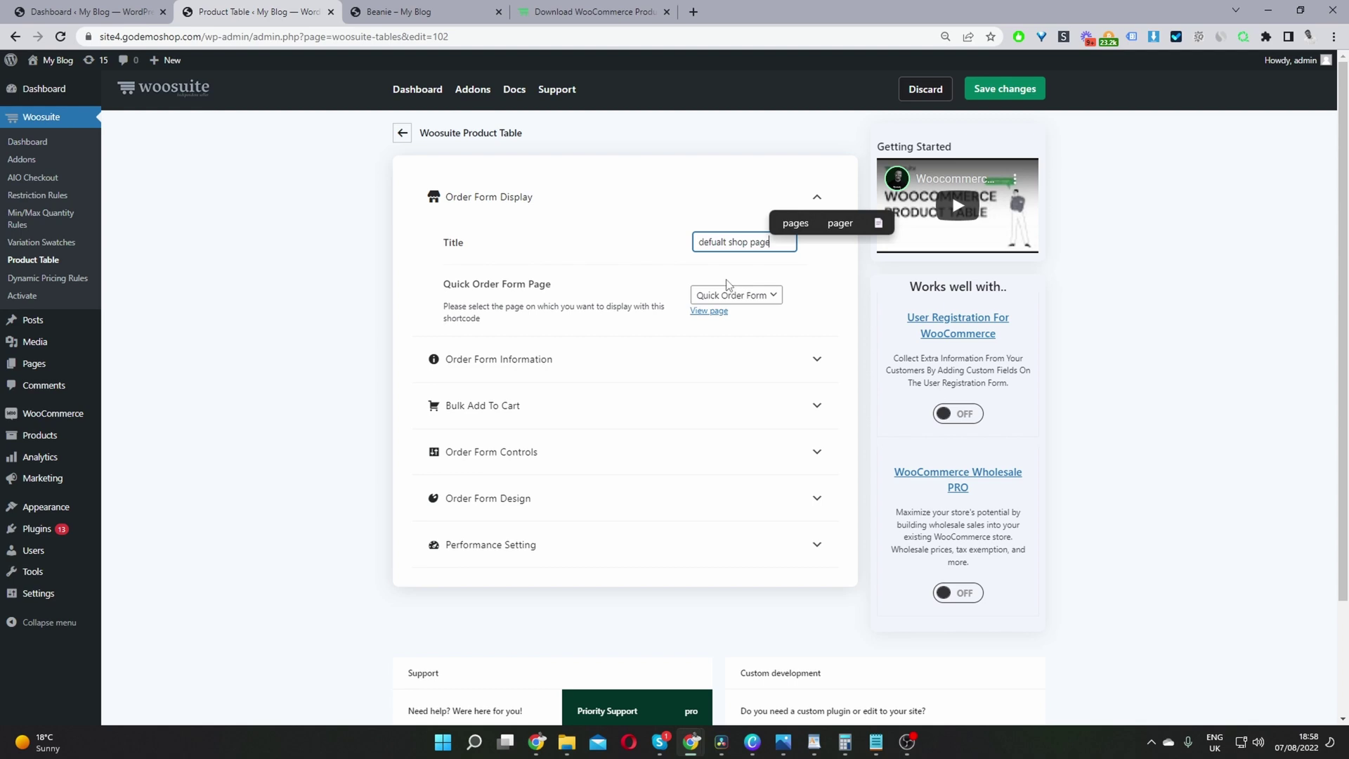
Set the Quick Order Form Page to 'Select a page'
left_click(717, 299)
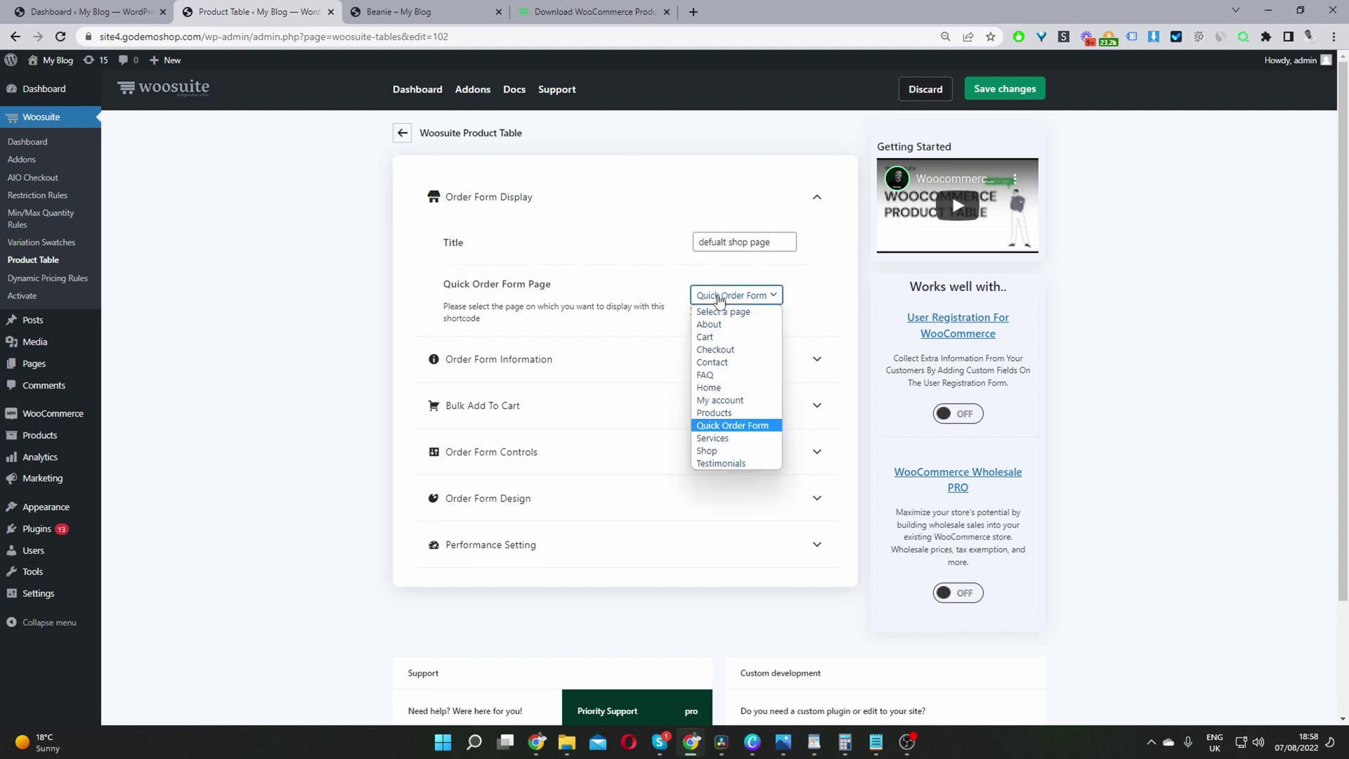
left_click(725, 314)
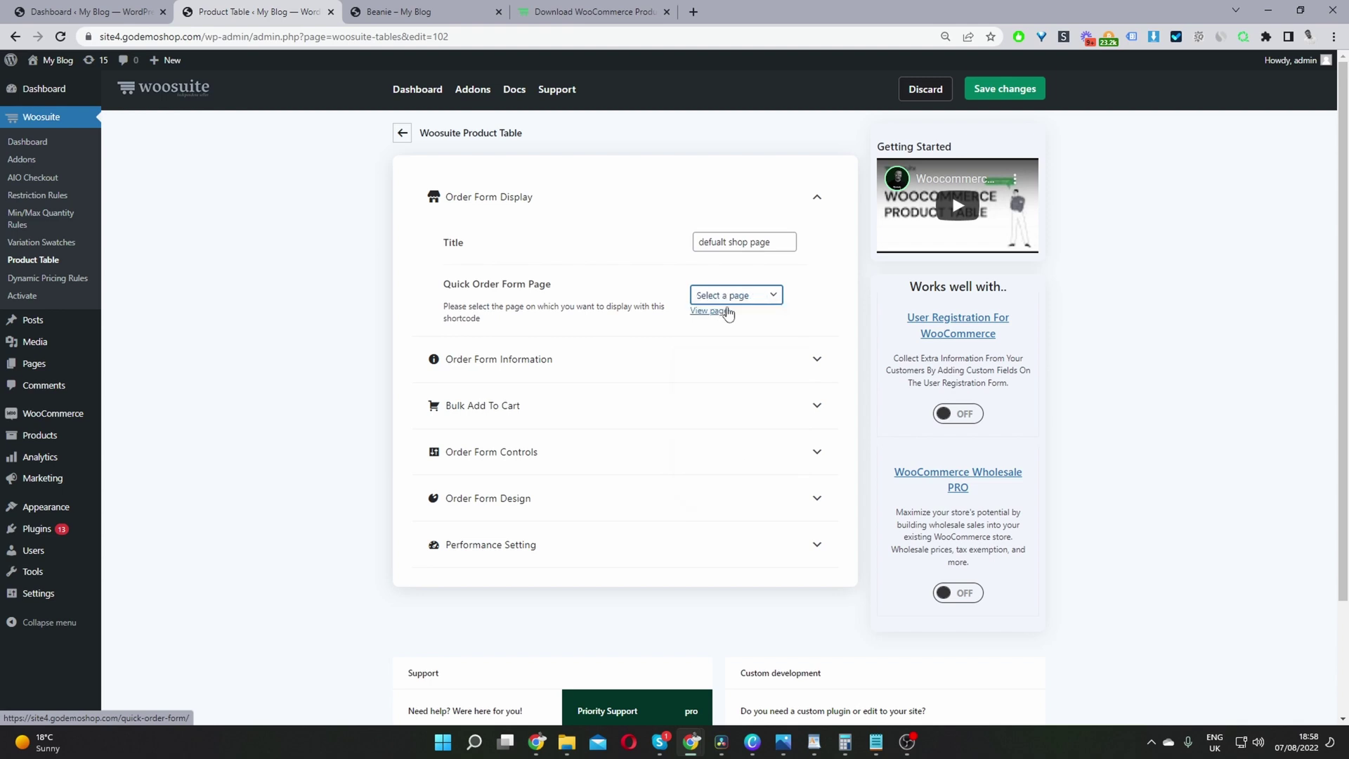
left_click(730, 300)
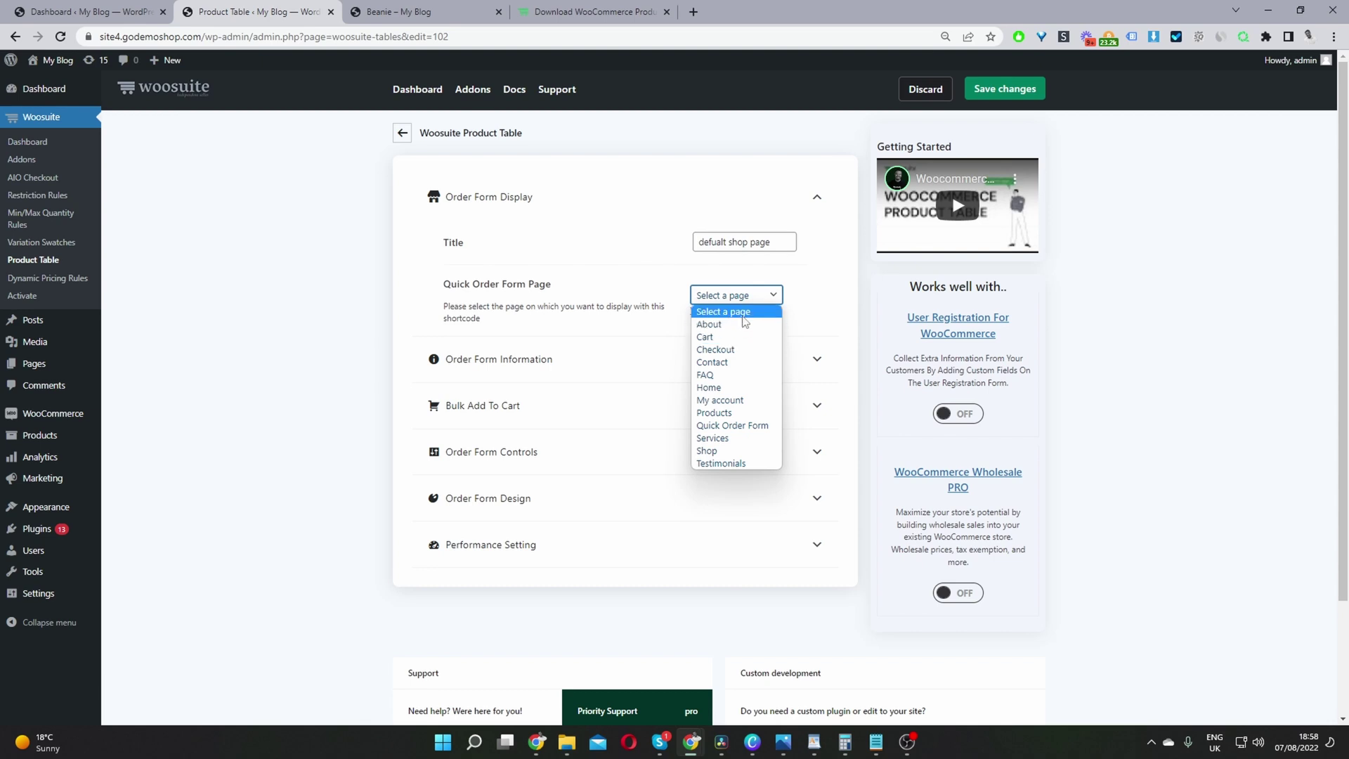
left_click(744, 314)
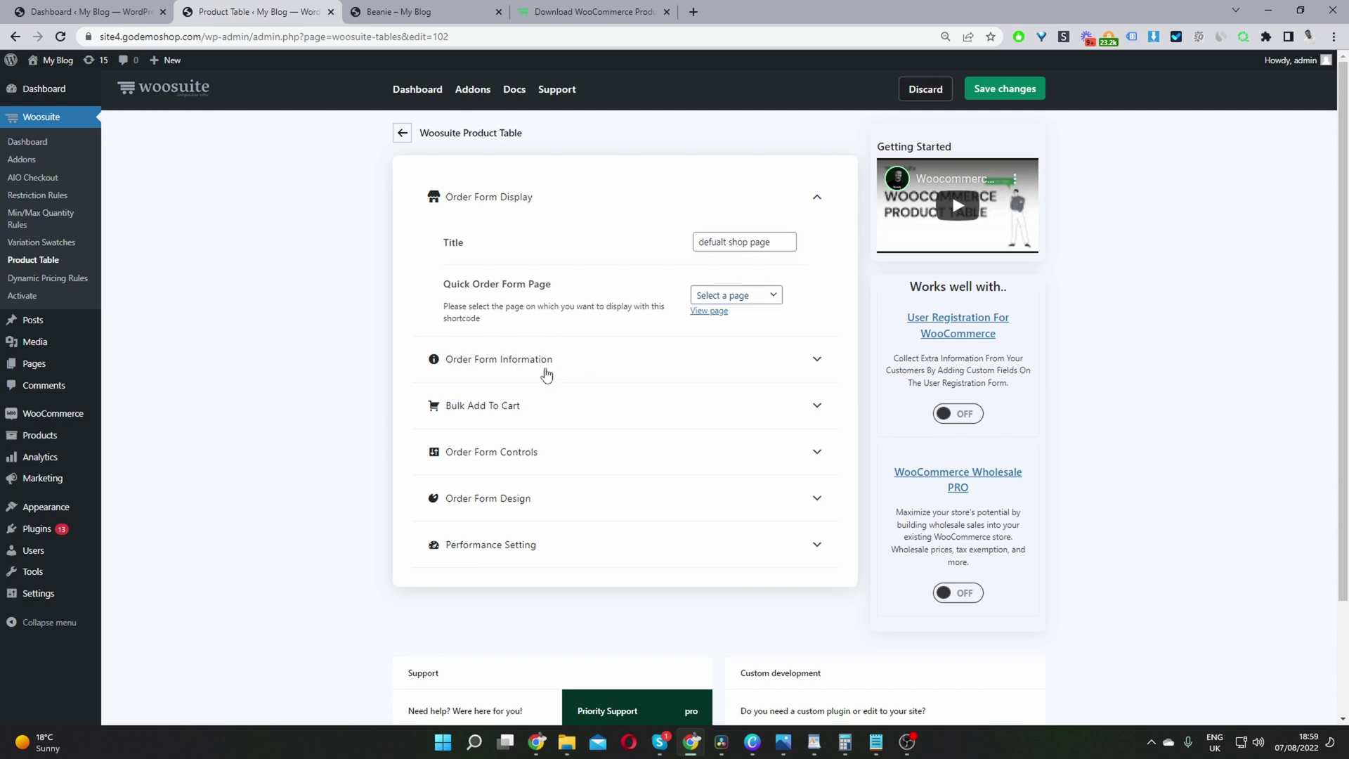
Remove all existing columns, including Custom Data and Stock, from the table
left_click_drag(542, 359, 546, 359)
scroll(662, 340, "down", 2)
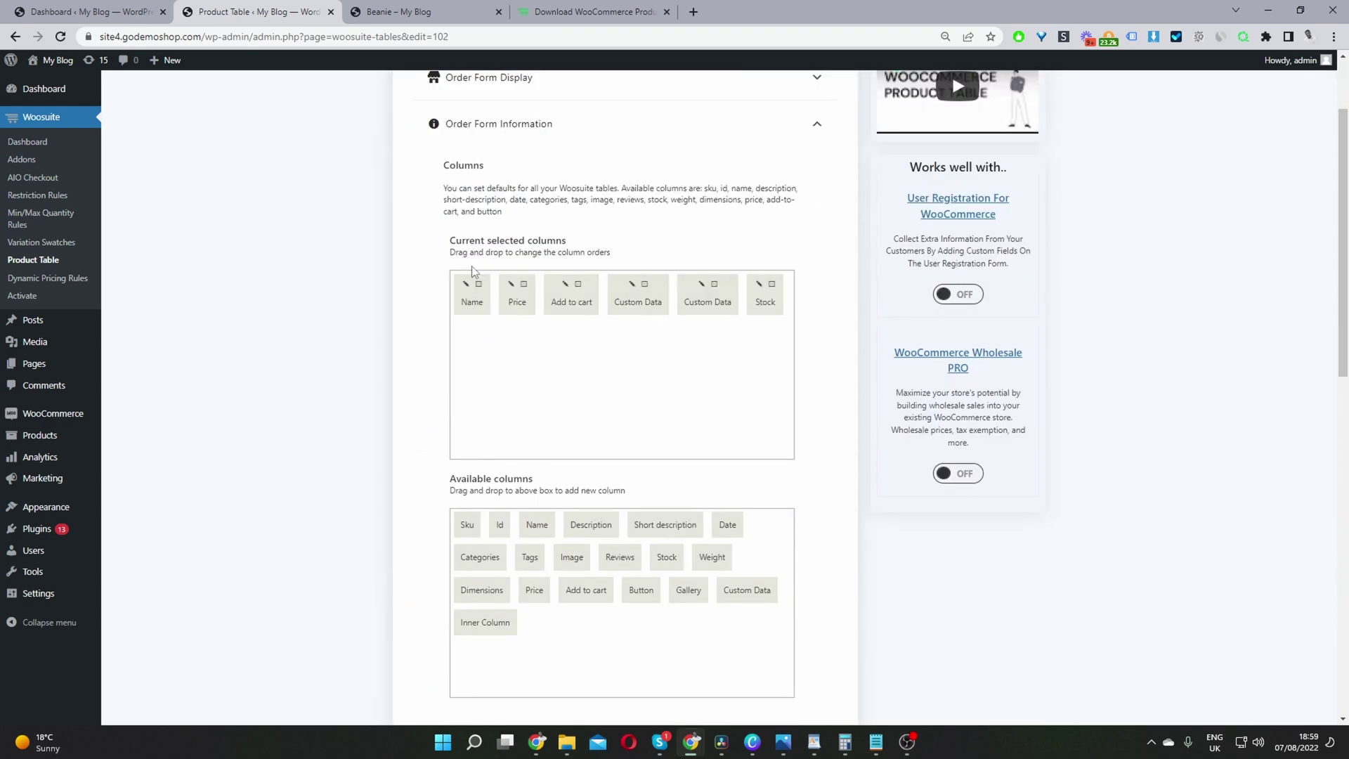
left_click(478, 284)
left_click(478, 284)
left_click(488, 284)
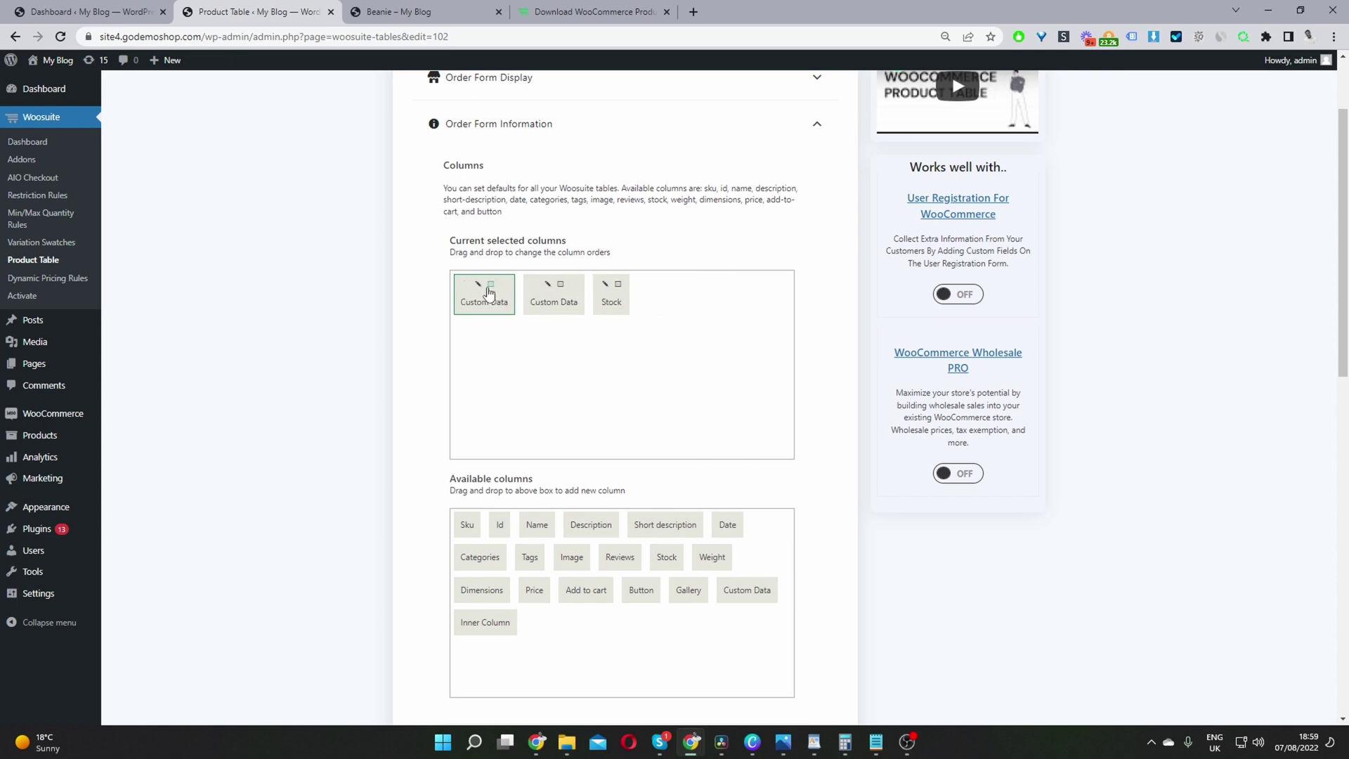
left_click(491, 284)
left_click(490, 284)
left_click(478, 284)
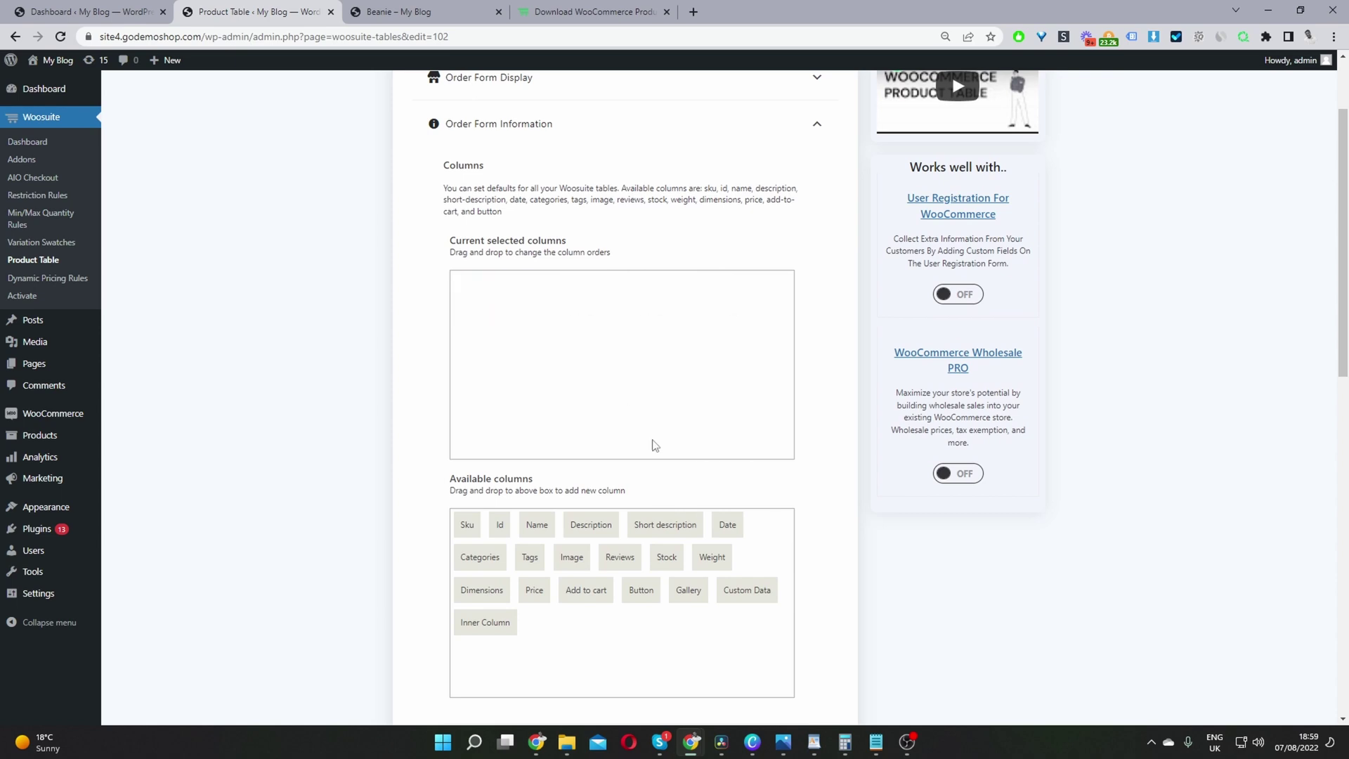
Add Image, Stock, Short description, Price and Add to cart columns, with Short description before Stock
scroll(666, 478, "down", 1)
scroll(666, 478, "down", 1)
left_click_drag(536, 485, 532, 310)
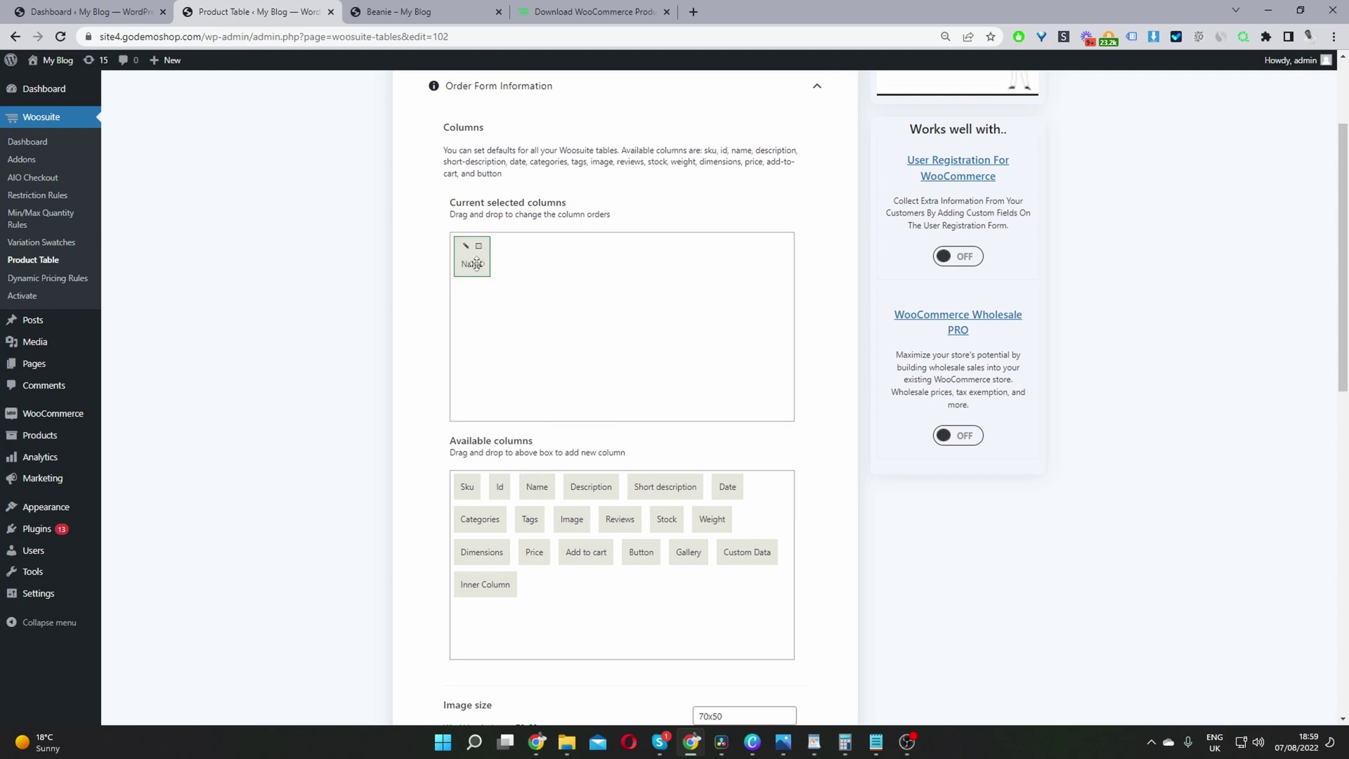
left_click_drag(561, 527, 604, 304)
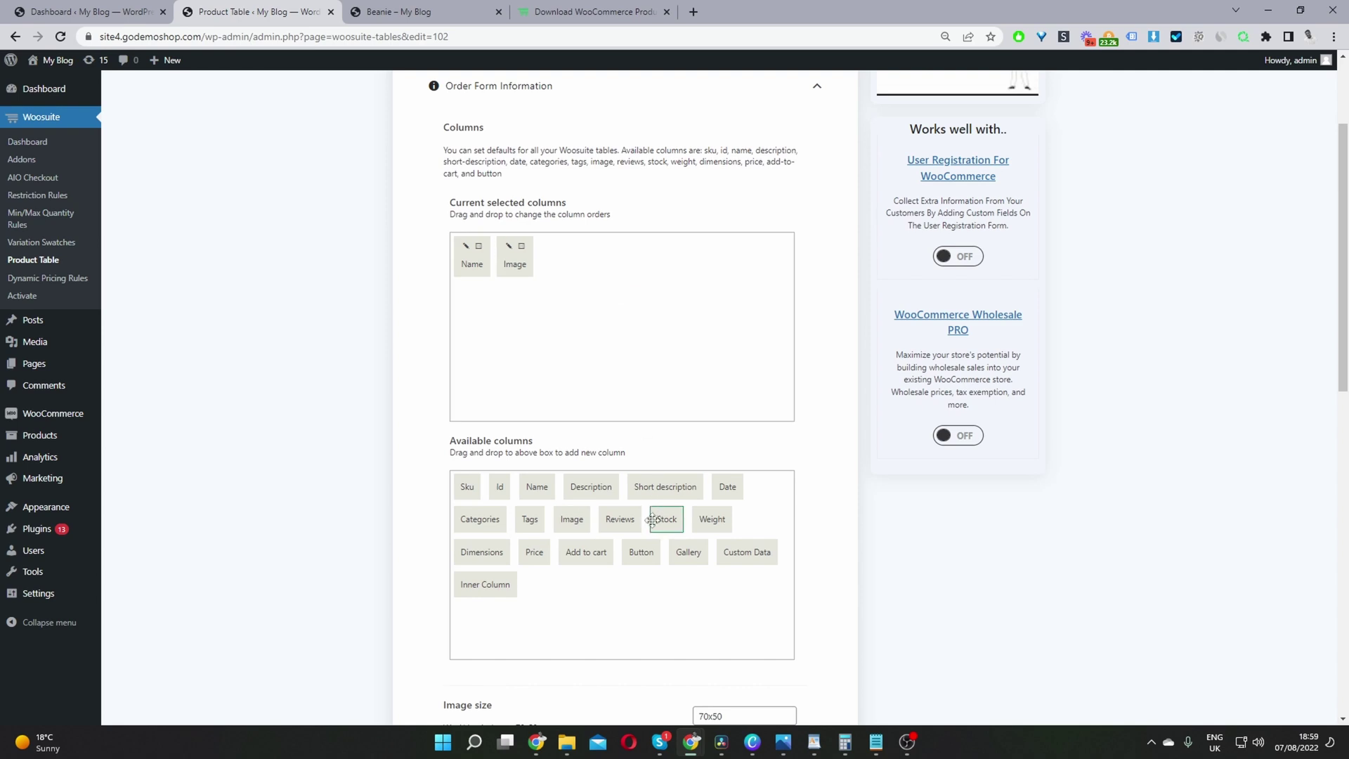
left_click_drag(666, 520, 647, 304)
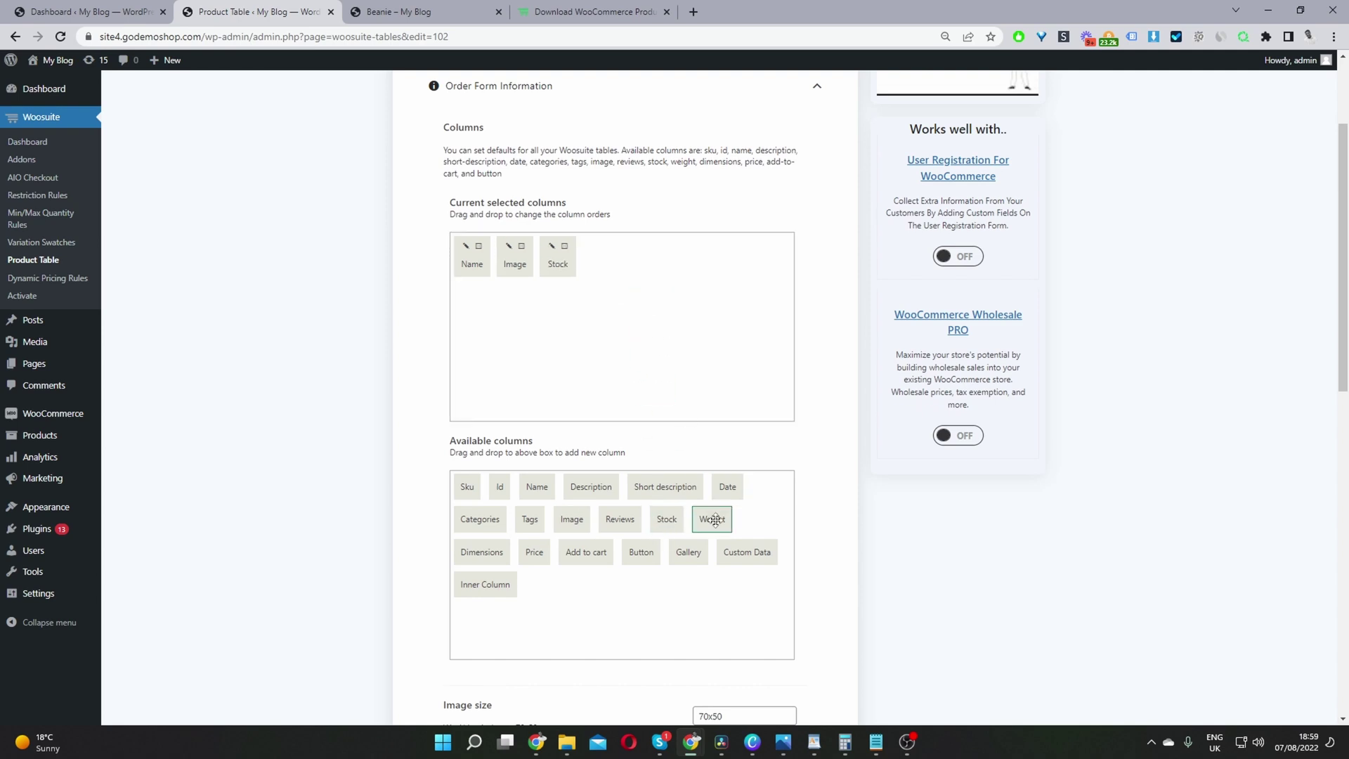
left_click_drag(665, 486, 644, 324)
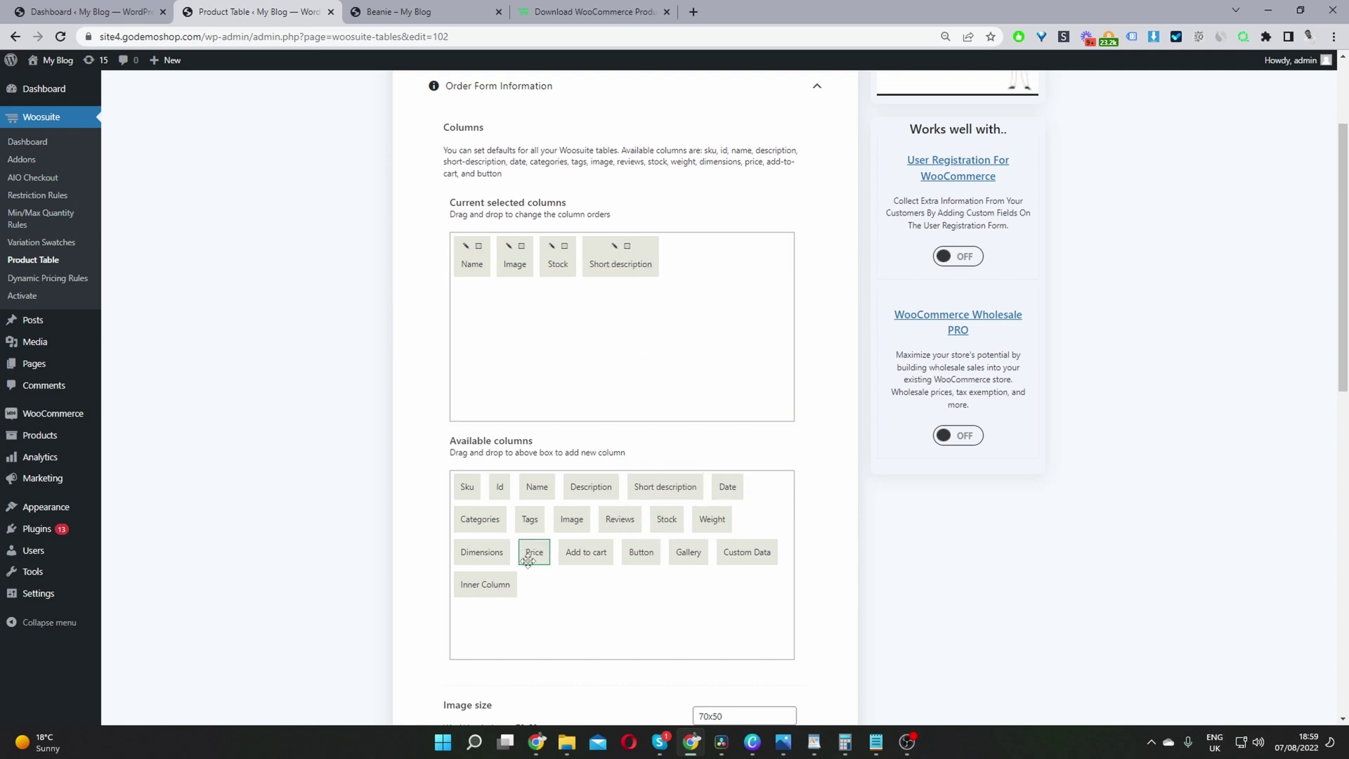
left_click_drag(532, 554, 715, 301)
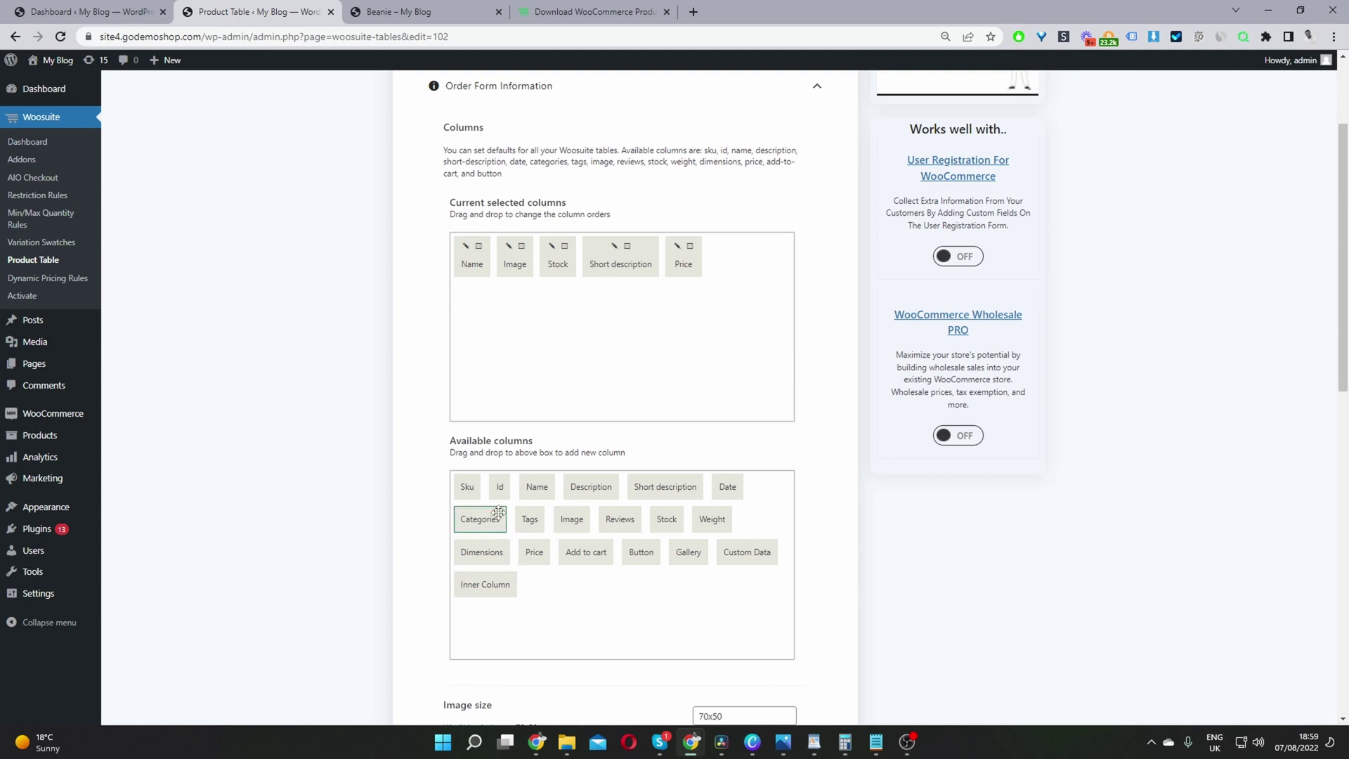
left_click_drag(593, 555, 758, 302)
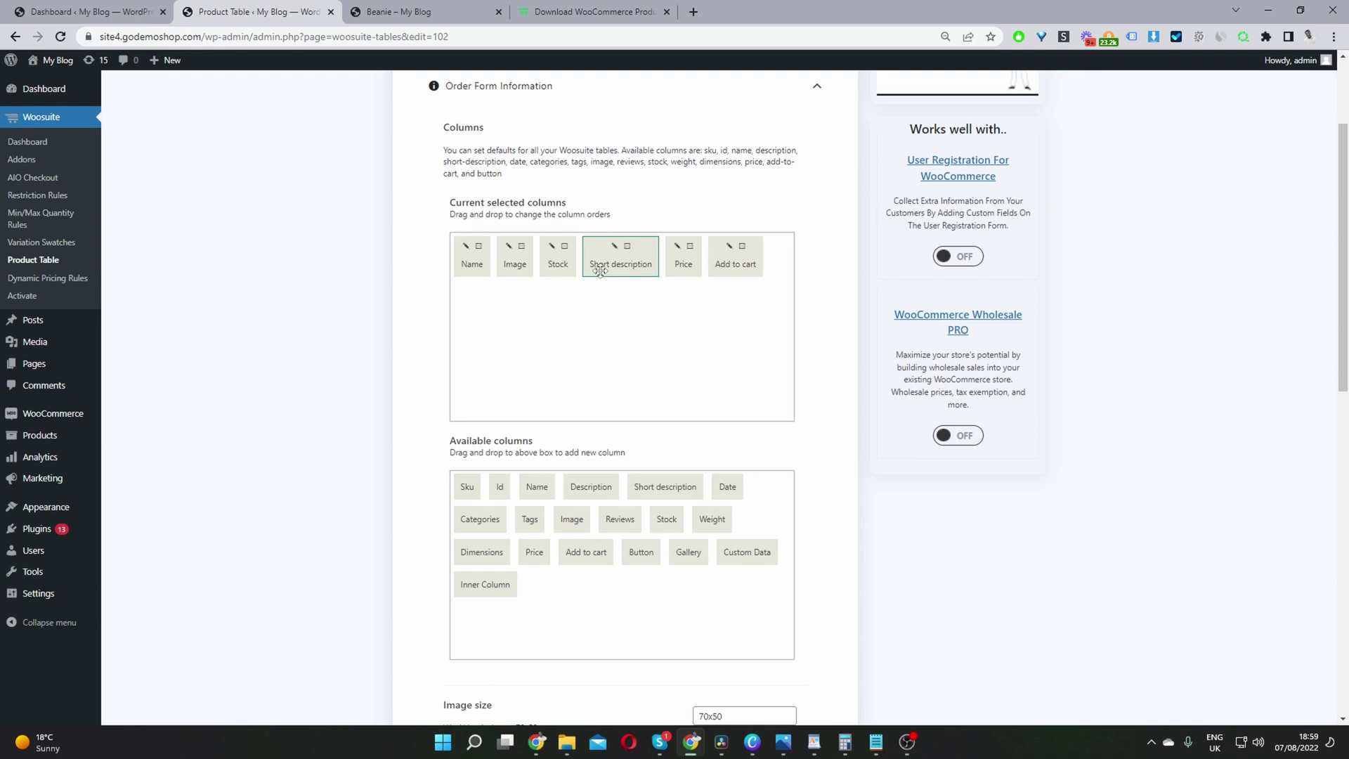
left_click_drag(615, 264, 552, 273)
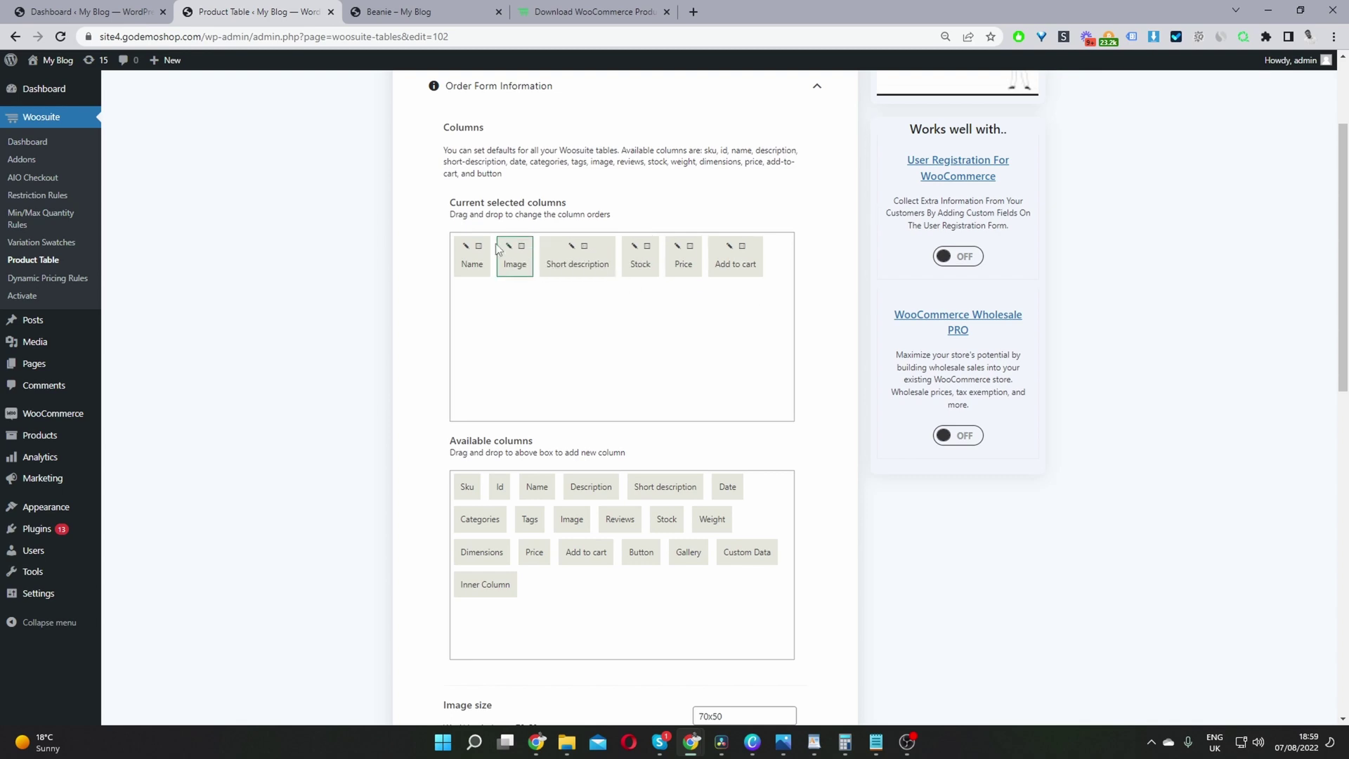
Open the Name column's settings, start relabelling it, then cancel without saving
left_click(467, 247)
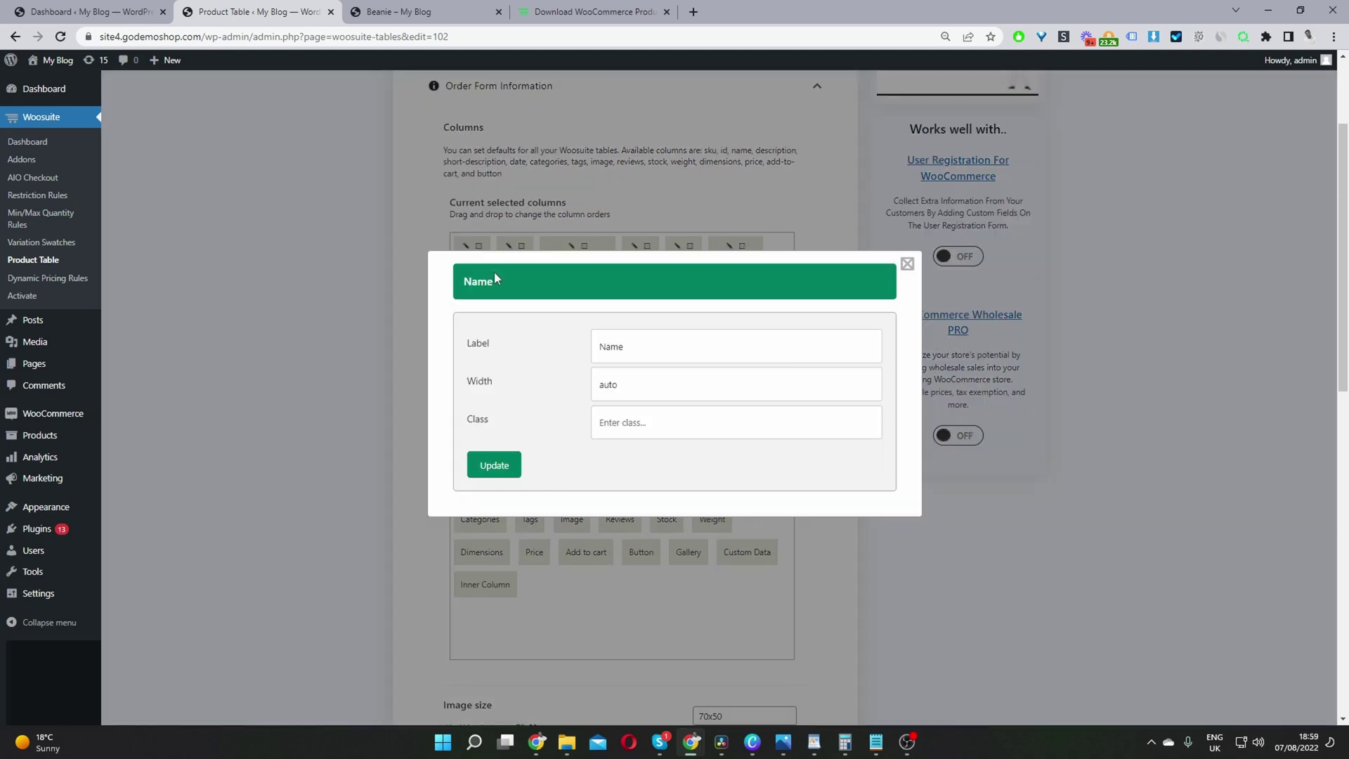
double_click(624, 344)
type("Prod")
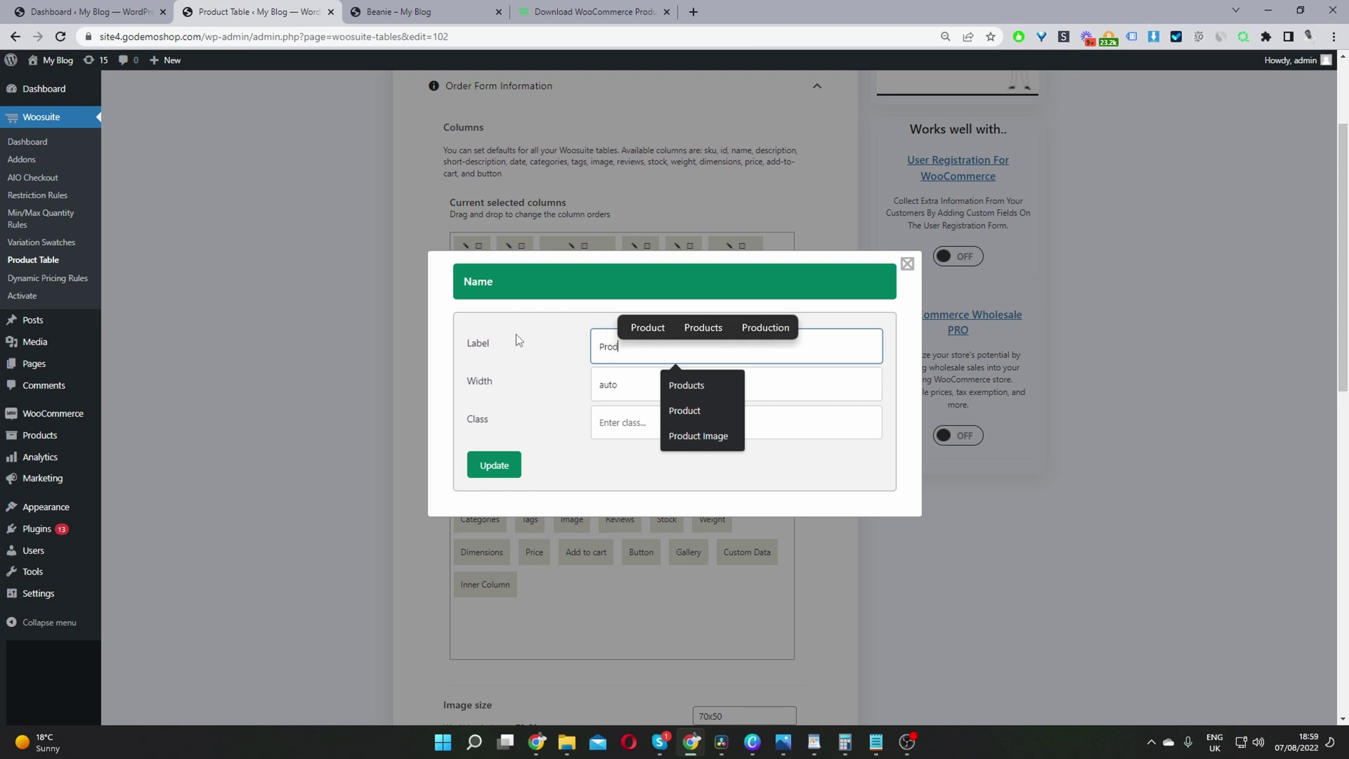
key("Escape")
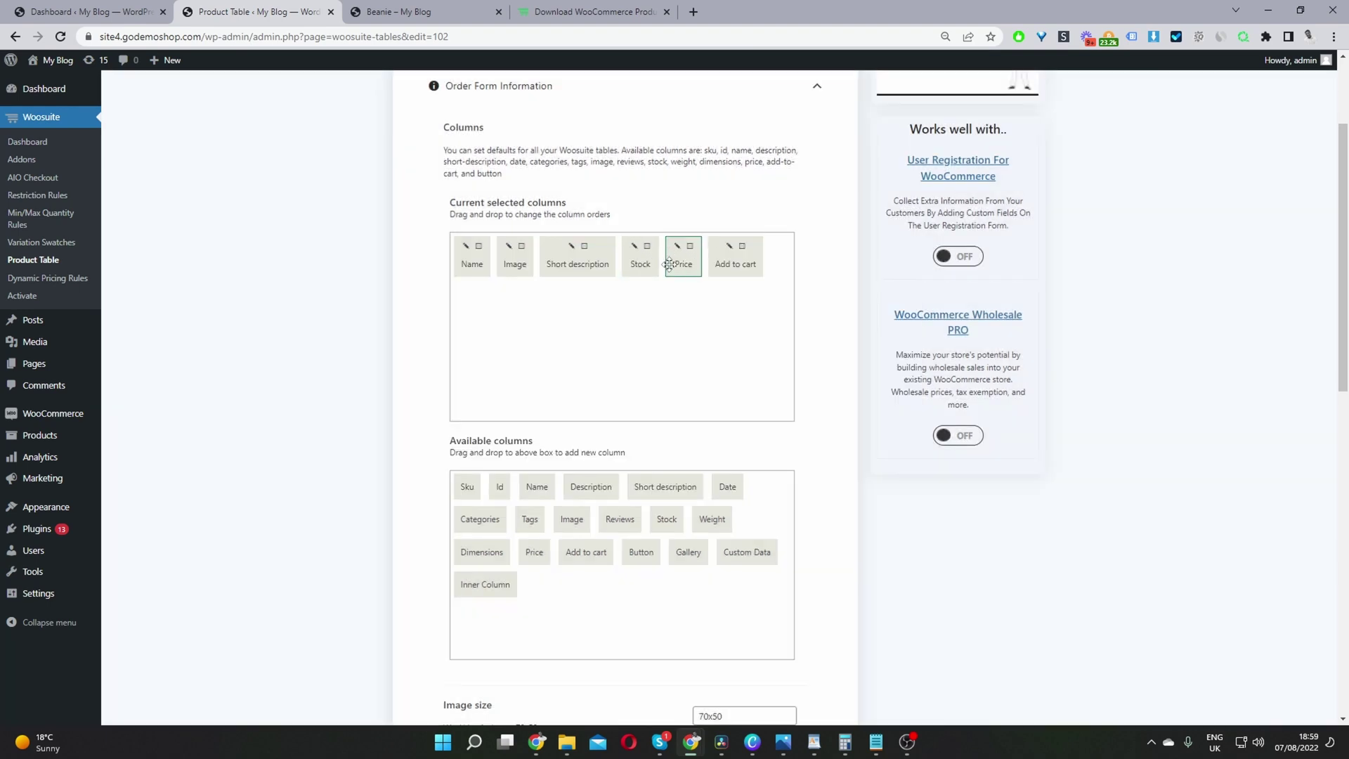
scroll(668, 345, "down", 4)
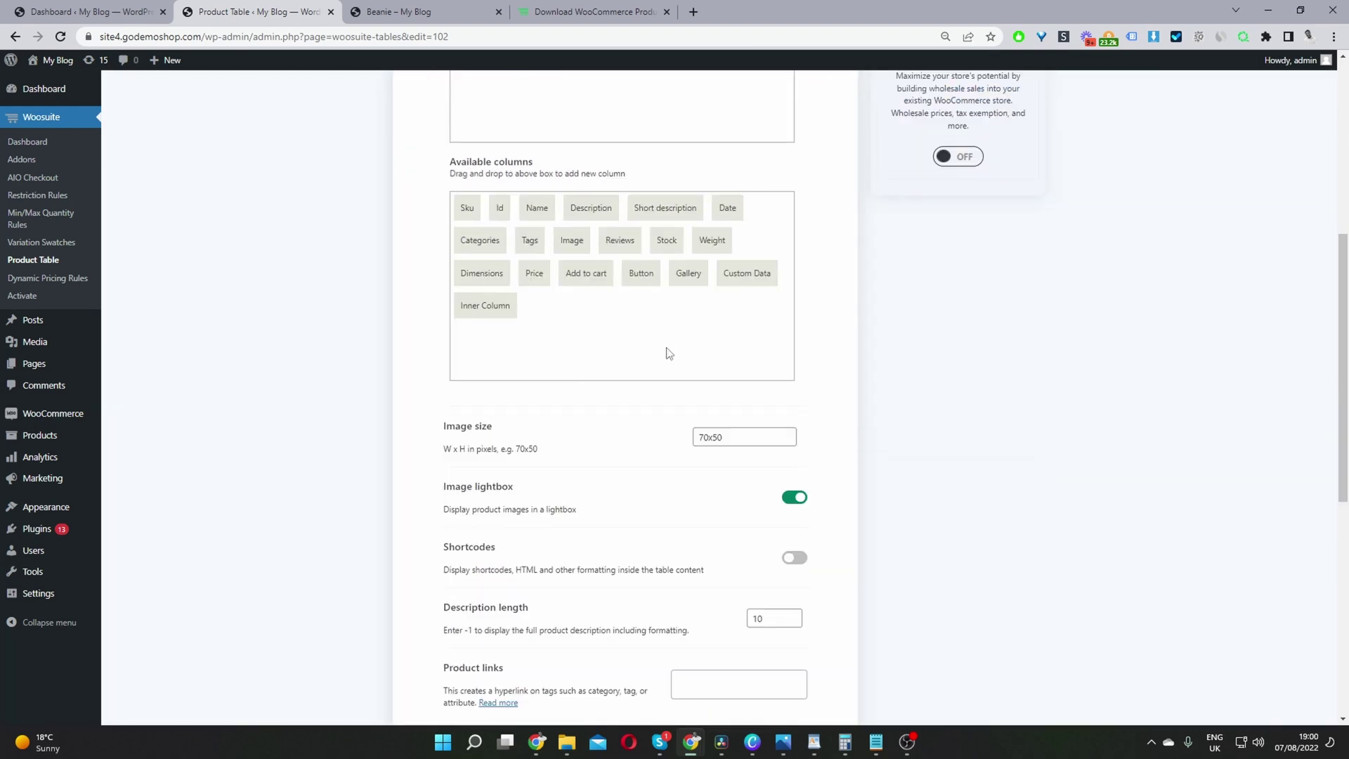
scroll(698, 314, "up", 4)
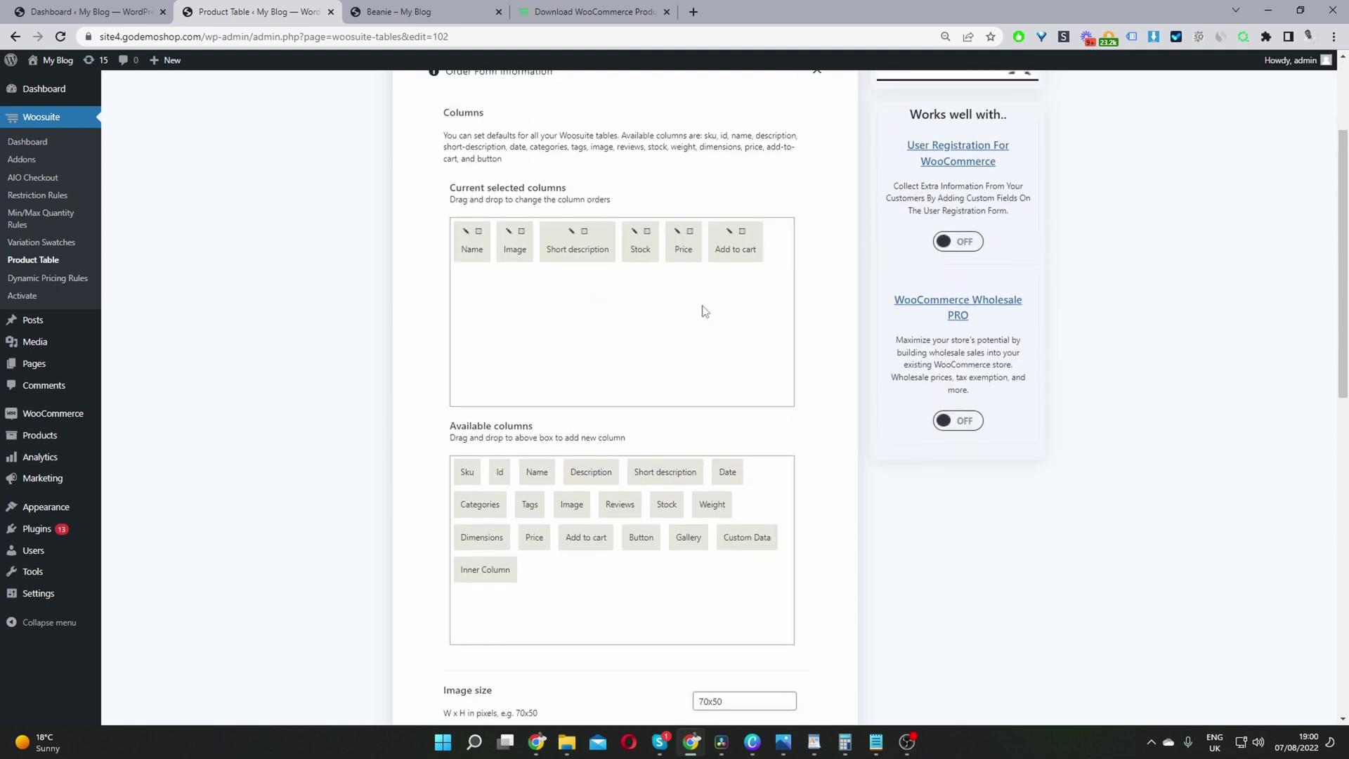
scroll(705, 311, "up", 2)
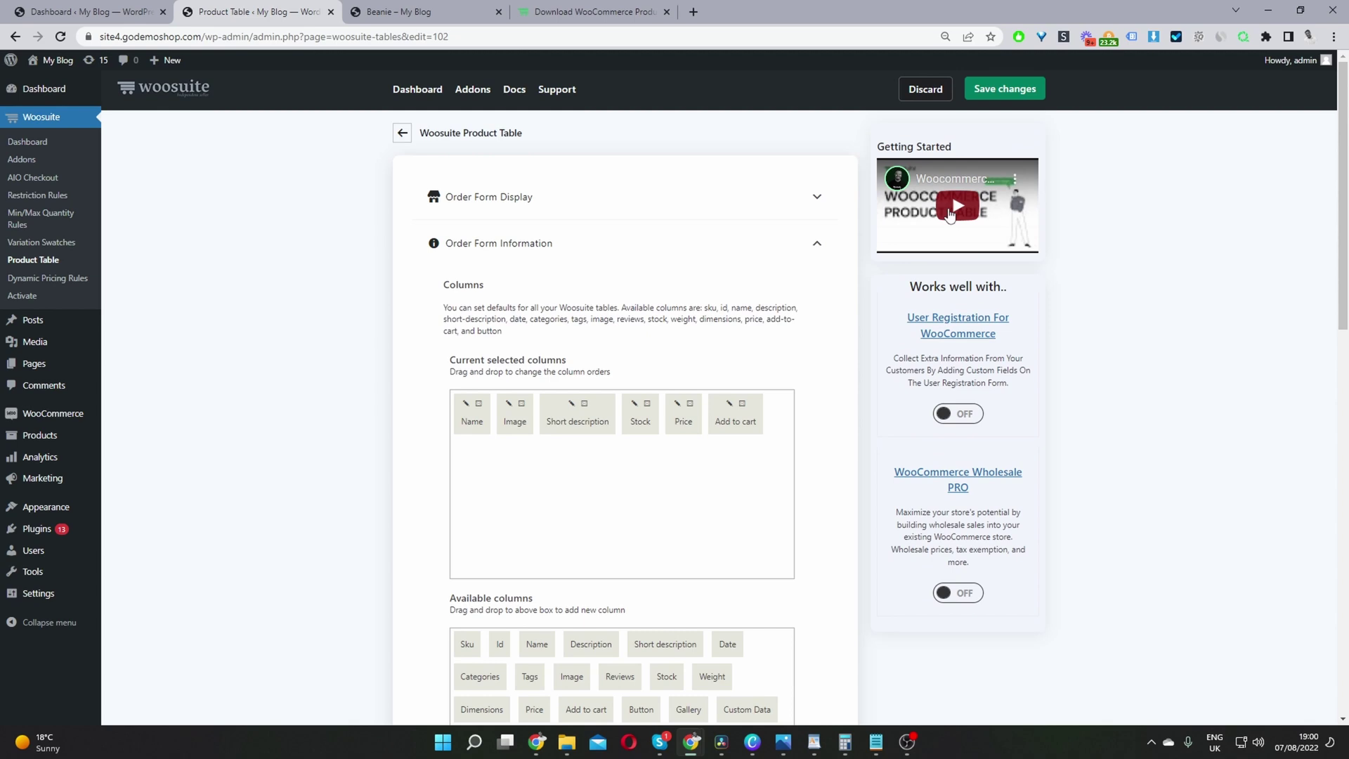
Save the column changes and return to the product tables list
left_click(992, 93)
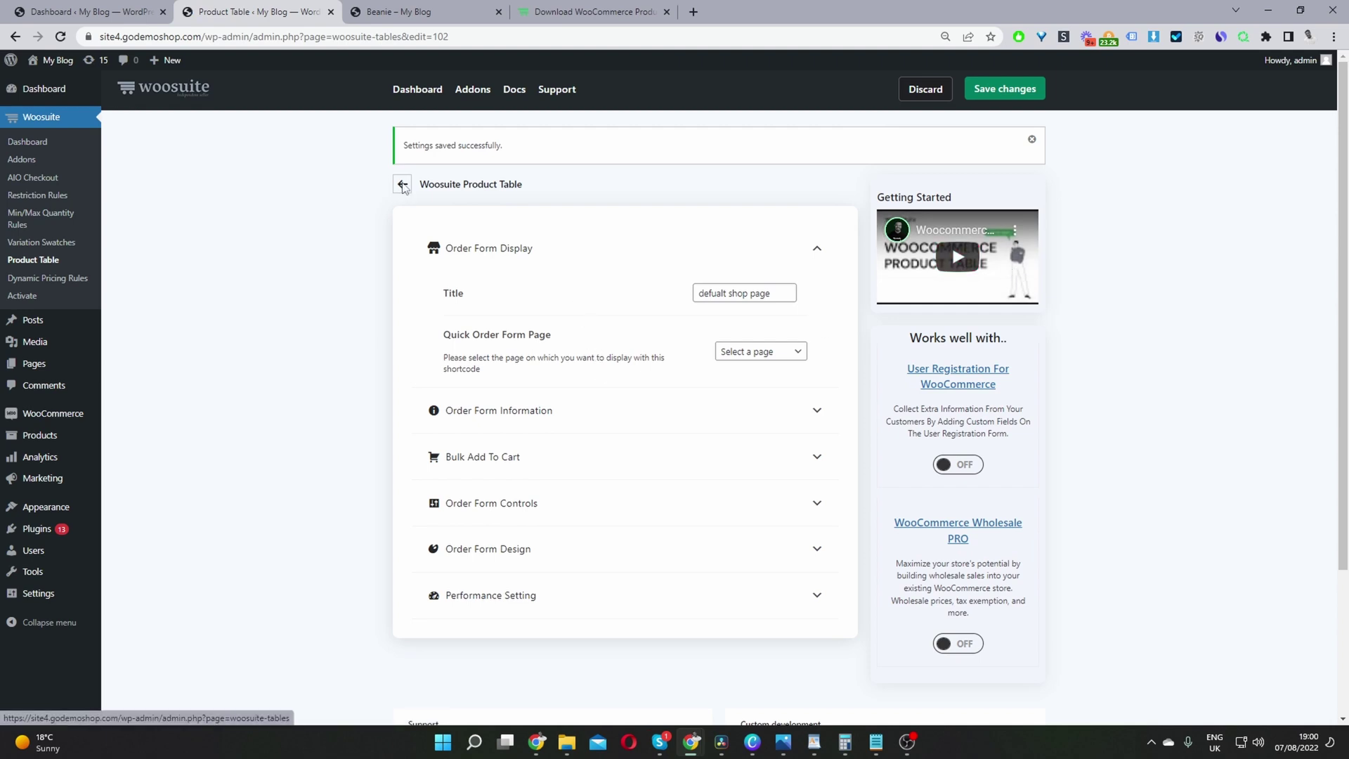
left_click(402, 184)
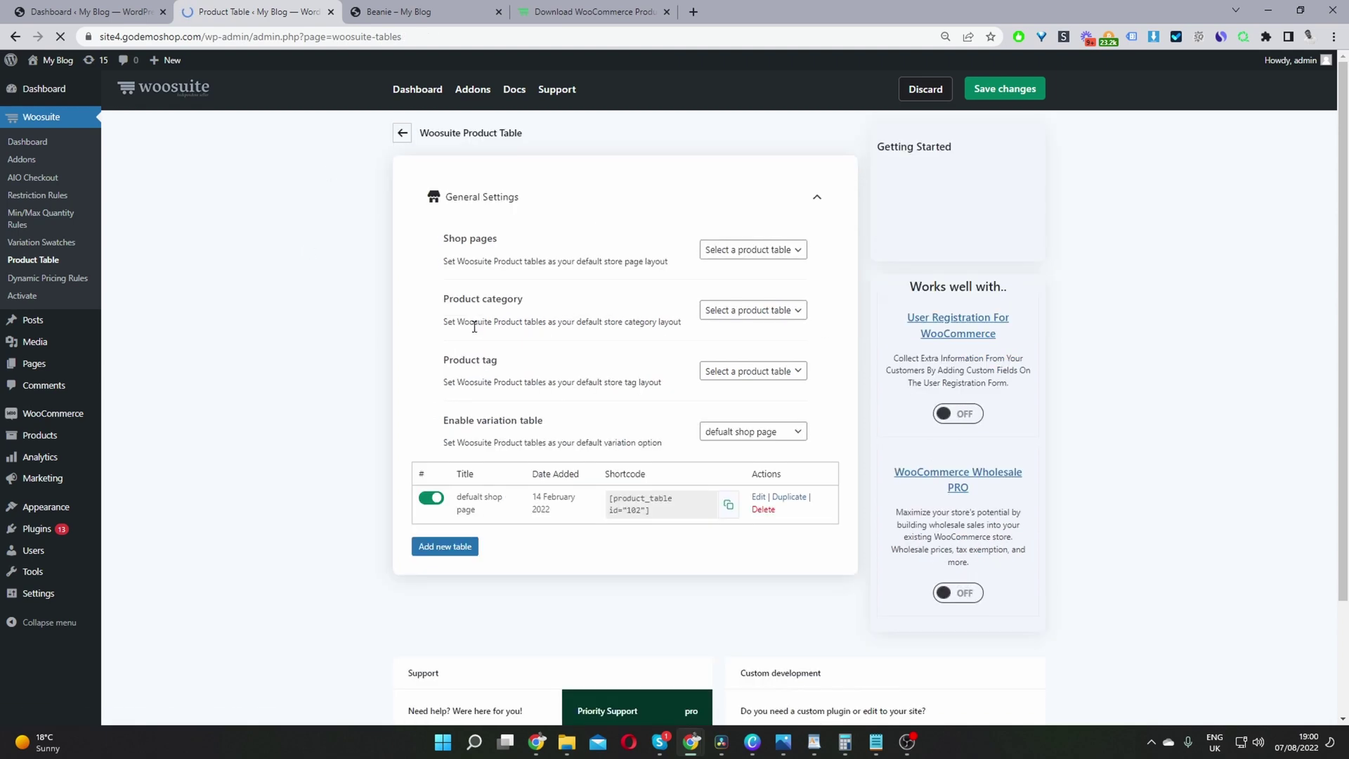
triple_click(500, 239)
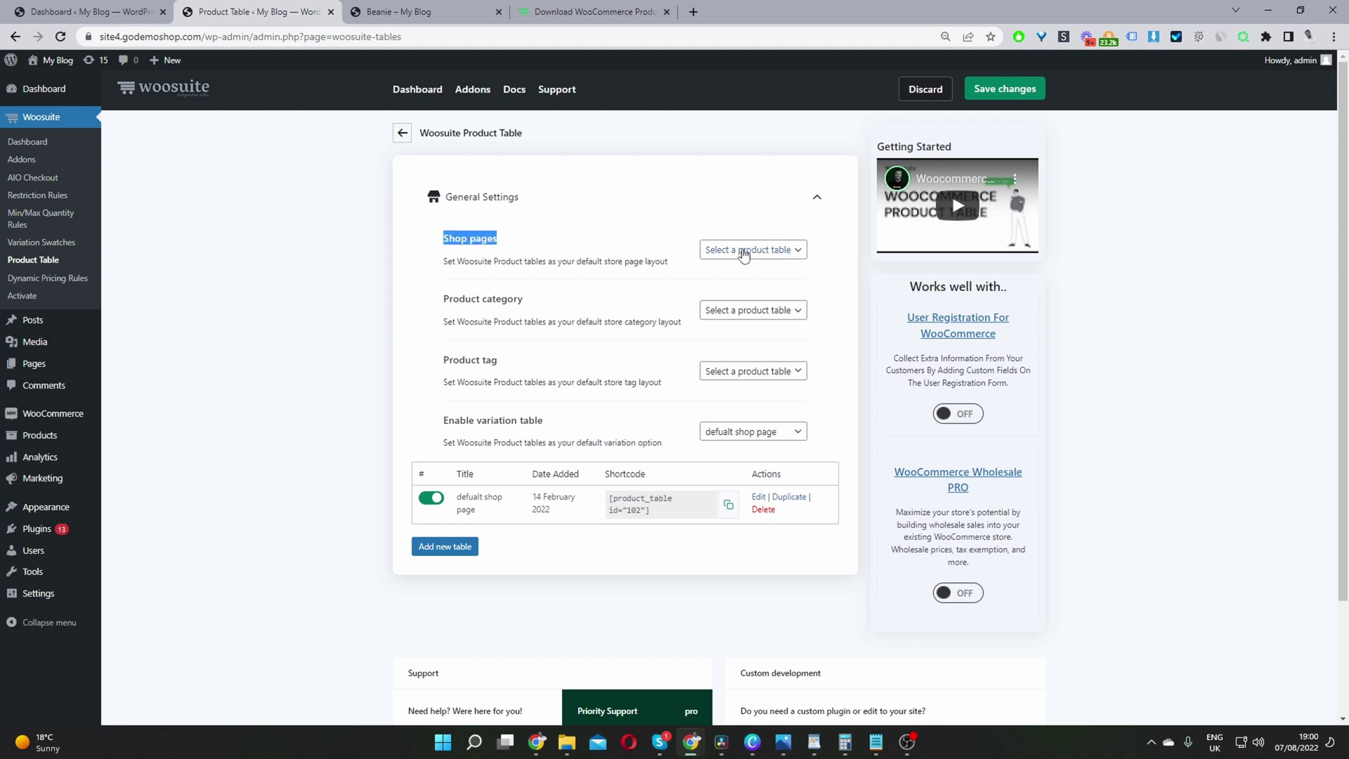
Assign 'defualt shop page' to Shop pages and Product category, save, and open the store
left_click(751, 251)
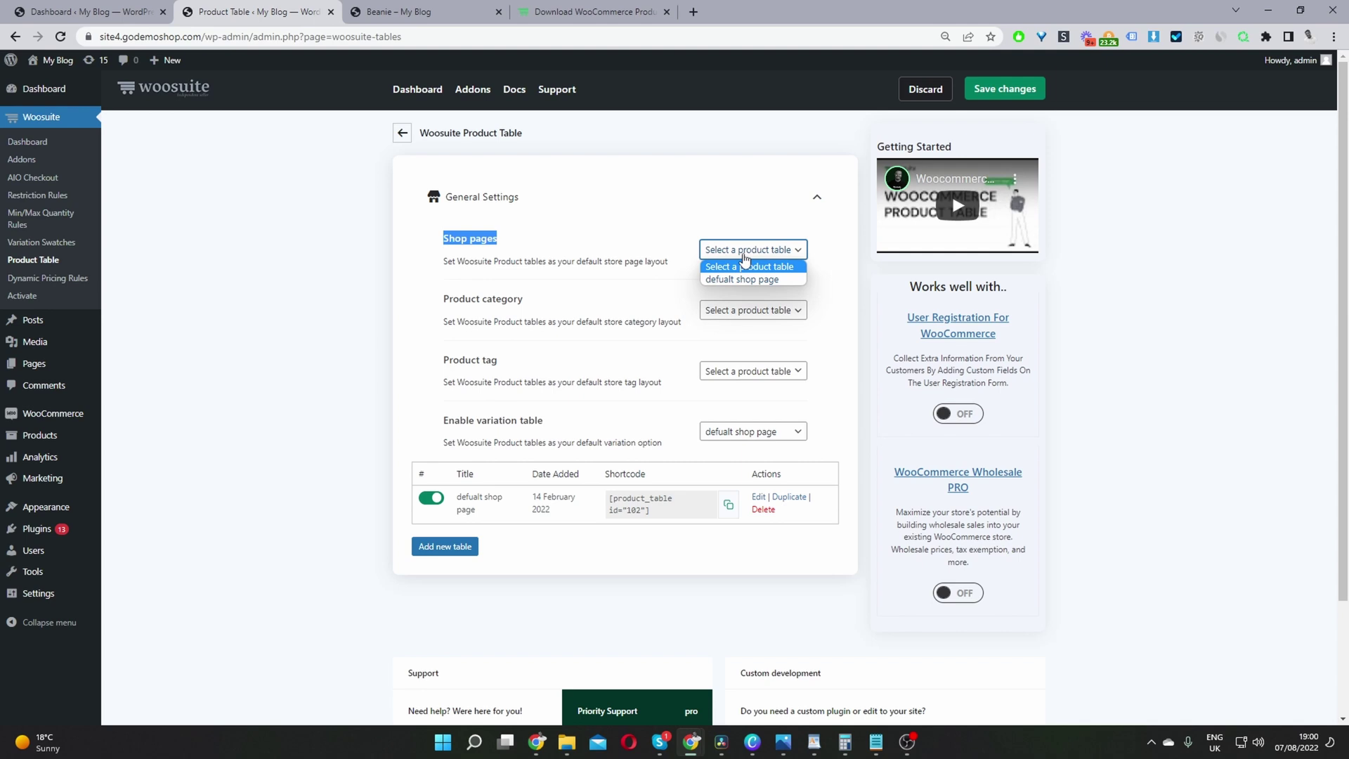
left_click(750, 281)
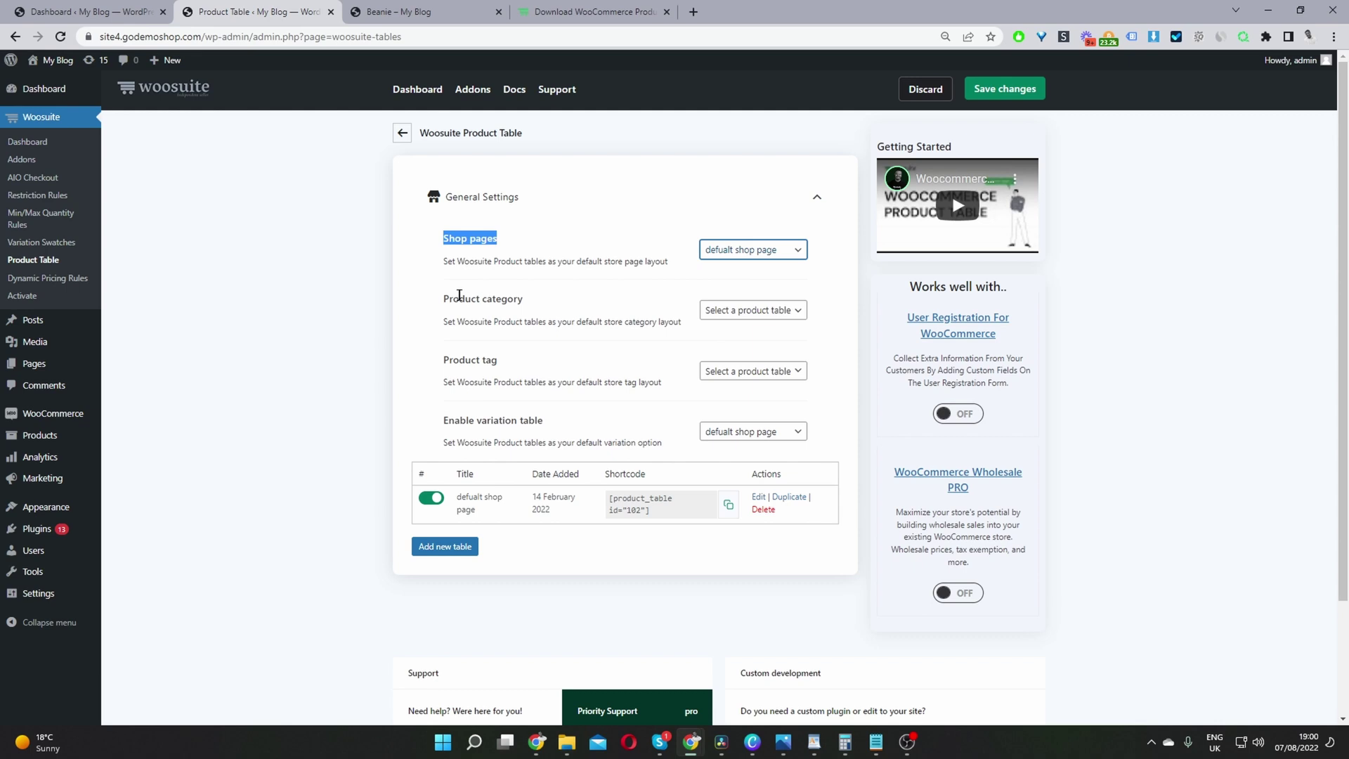
left_click(734, 309)
left_click(756, 344)
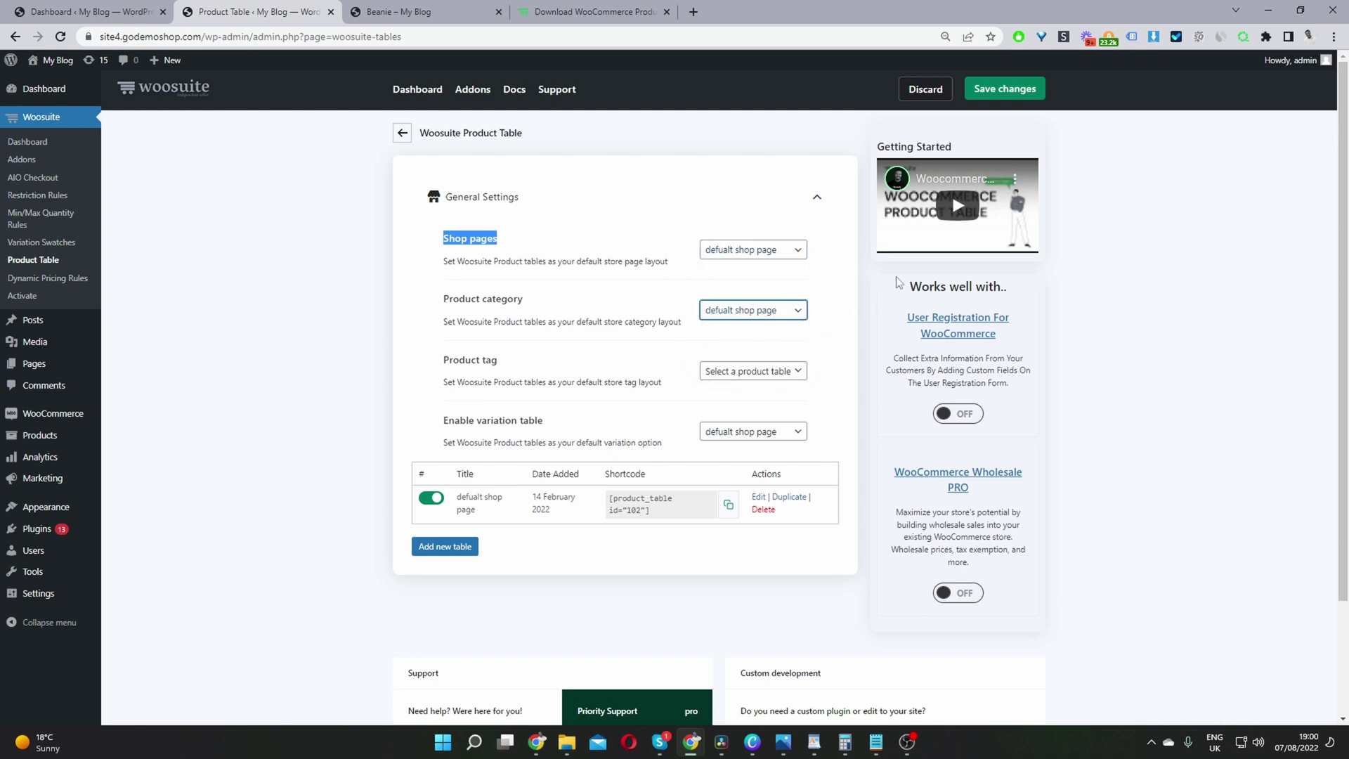
left_click(1006, 92)
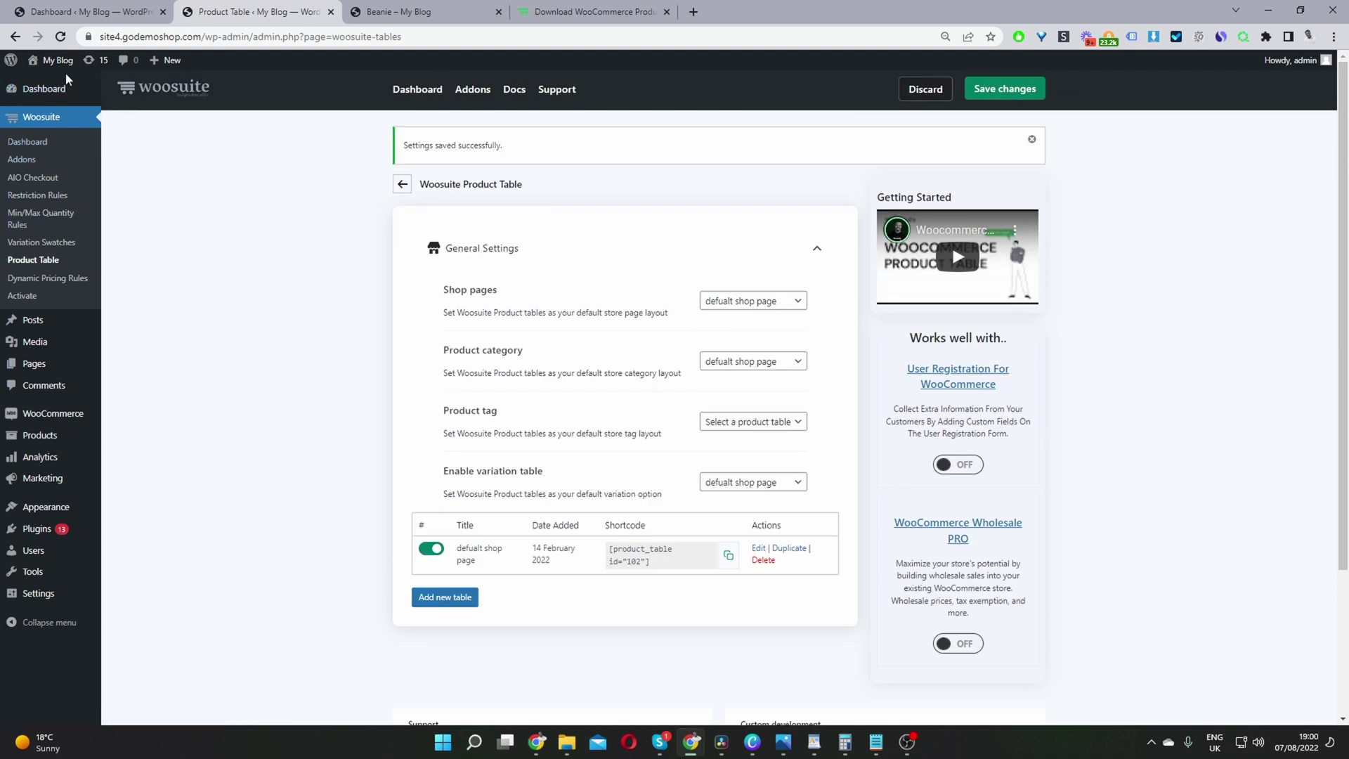
mouse_move(55, 60)
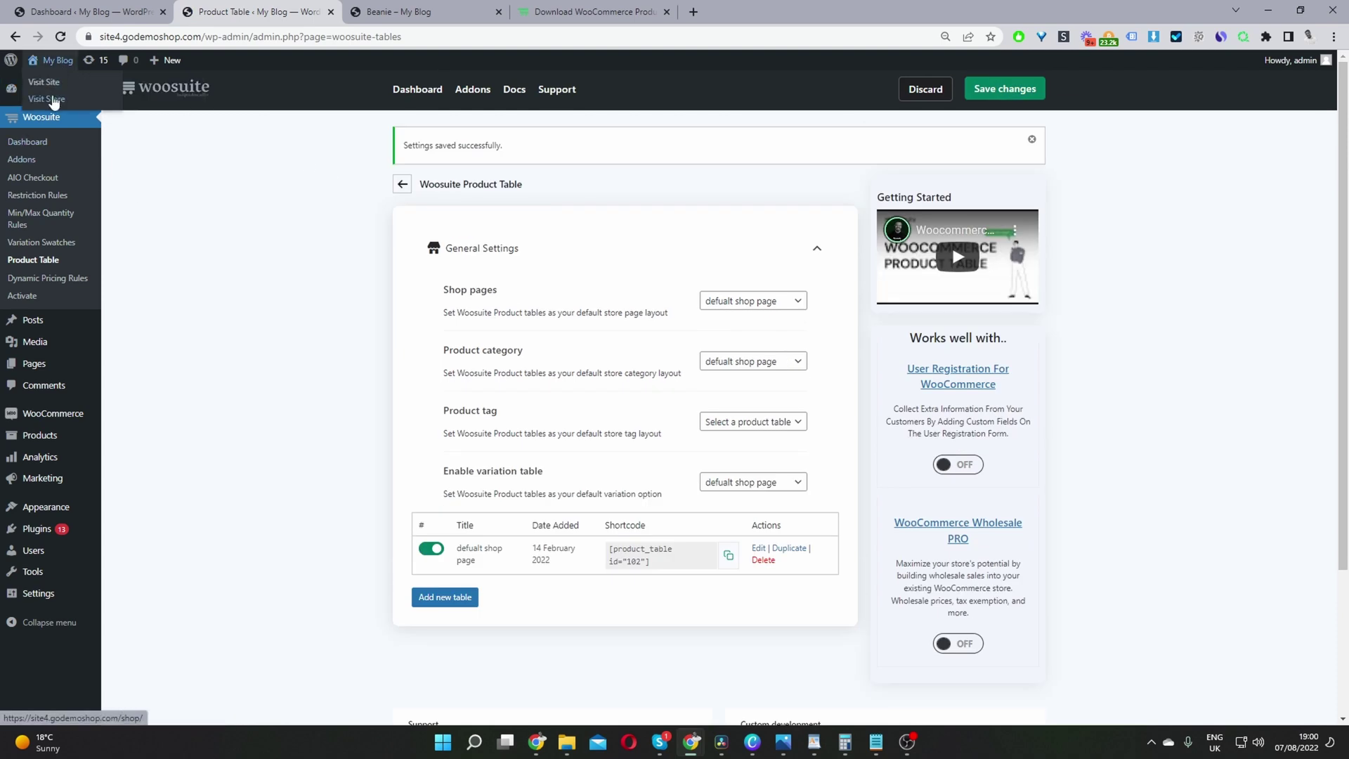
left_click(56, 96)
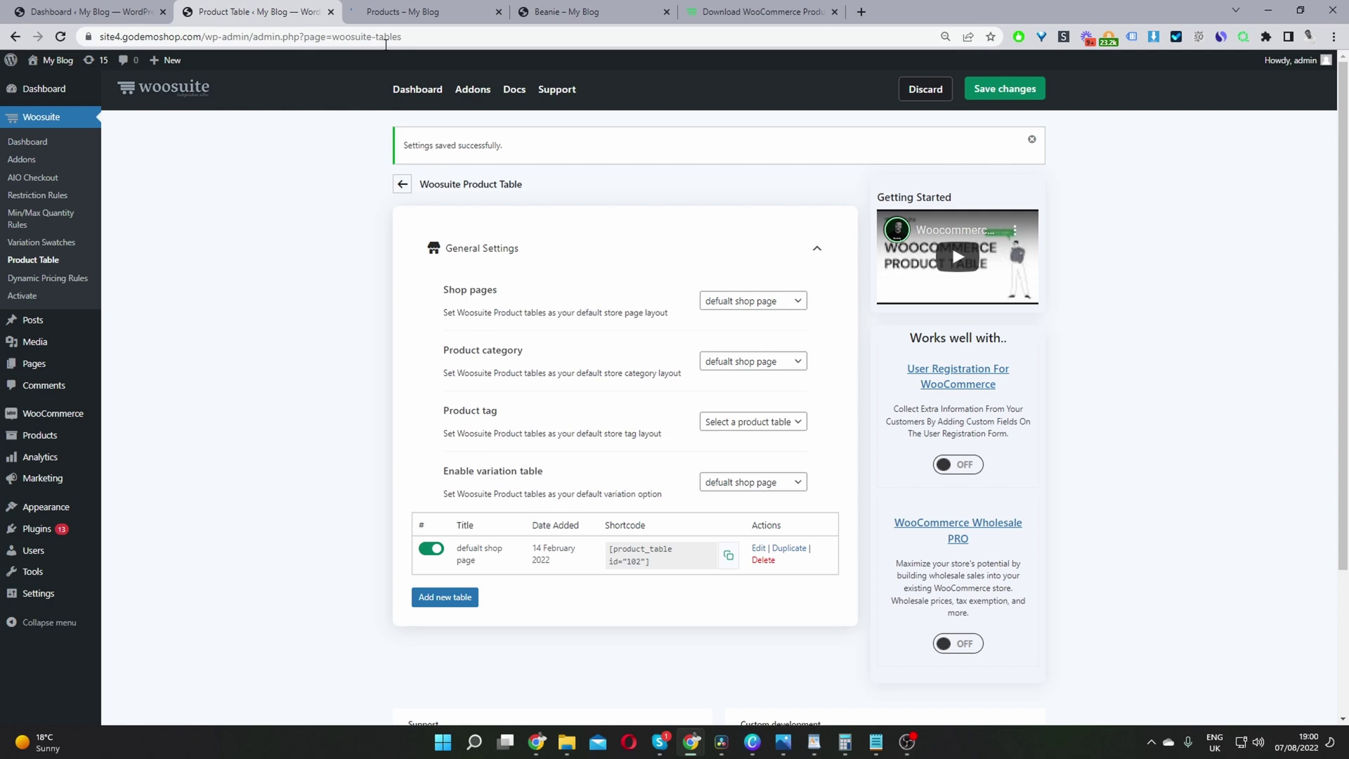
In the shop table, set Beanie quantity to 6 and add 10 Beanie with Logo
left_click(398, 12)
scroll(698, 328, "down", 1)
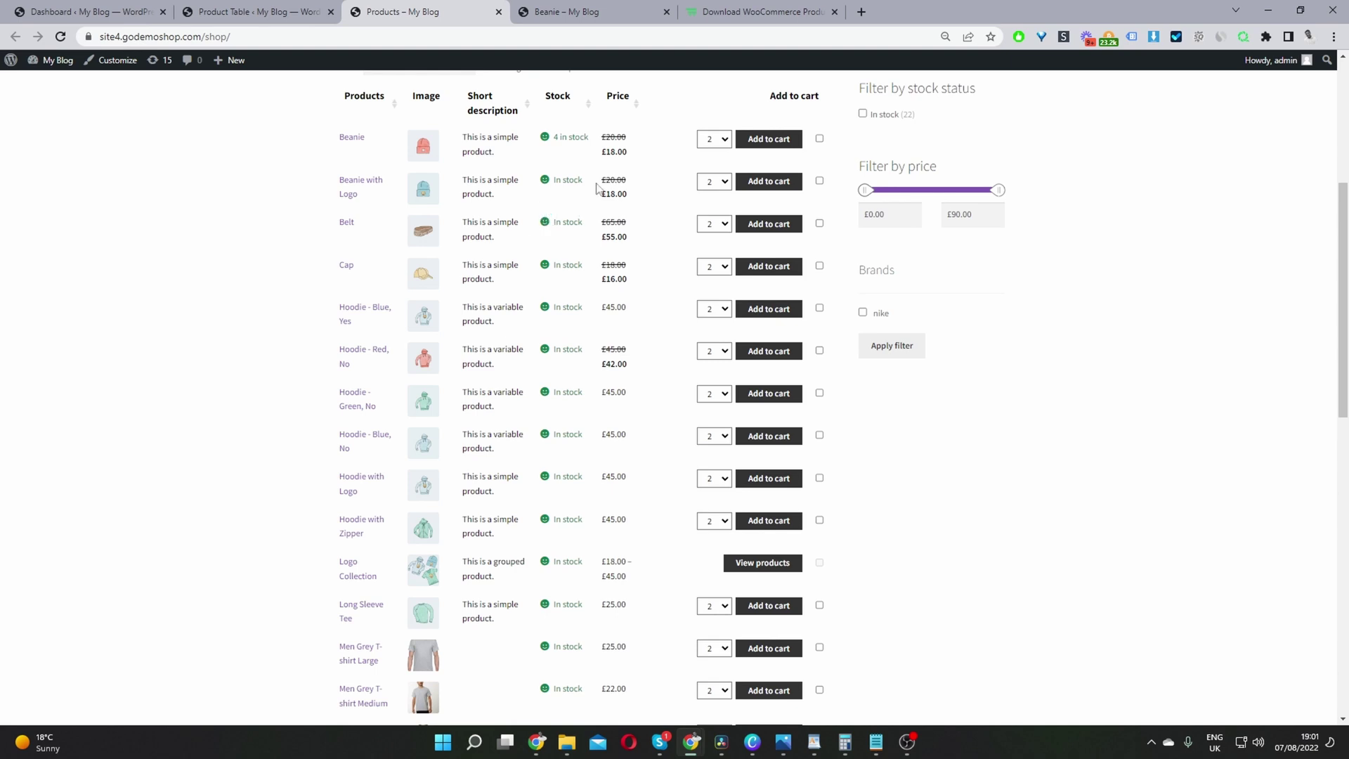
left_click(713, 139)
left_click(711, 184)
left_click(712, 182)
left_click(713, 248)
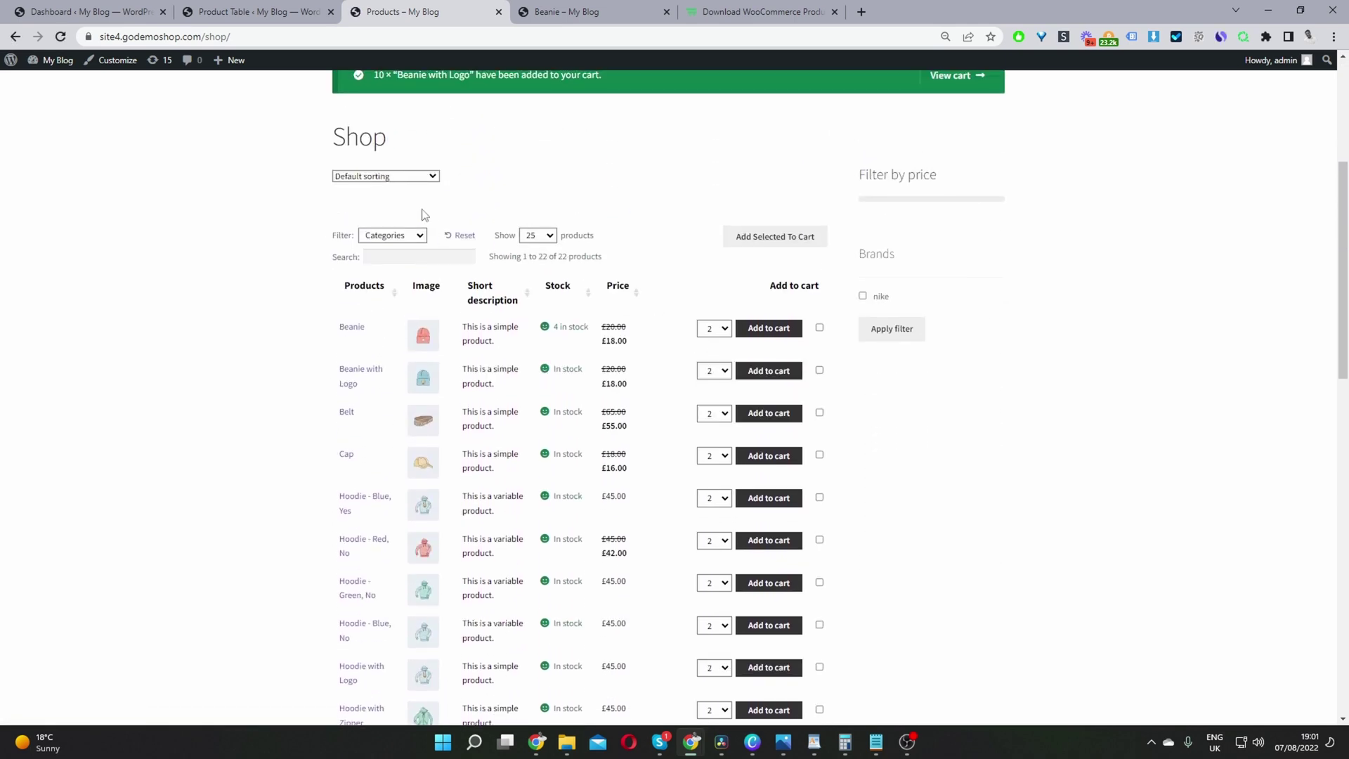
Filter the table to Accessories, then Tshirts, and return to the Product Table settings
left_click(392, 235)
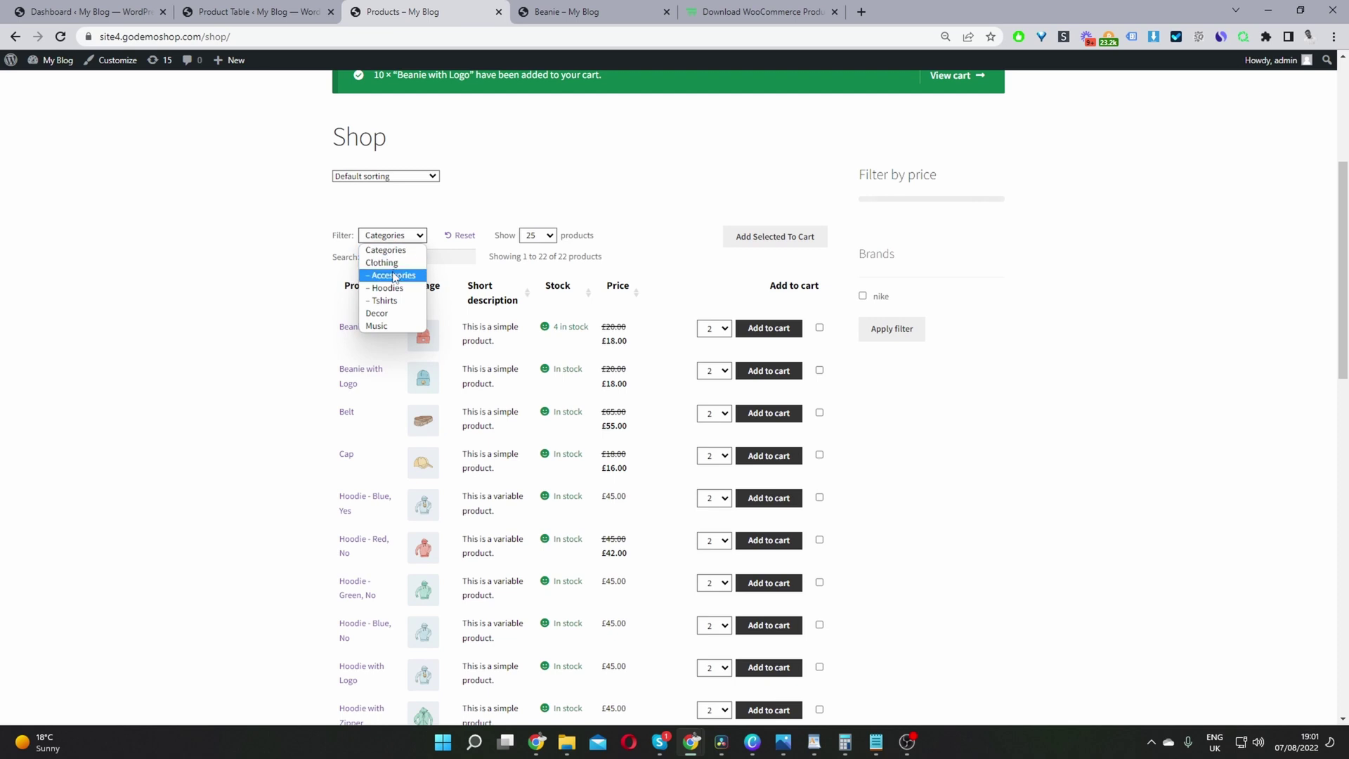
left_click(394, 275)
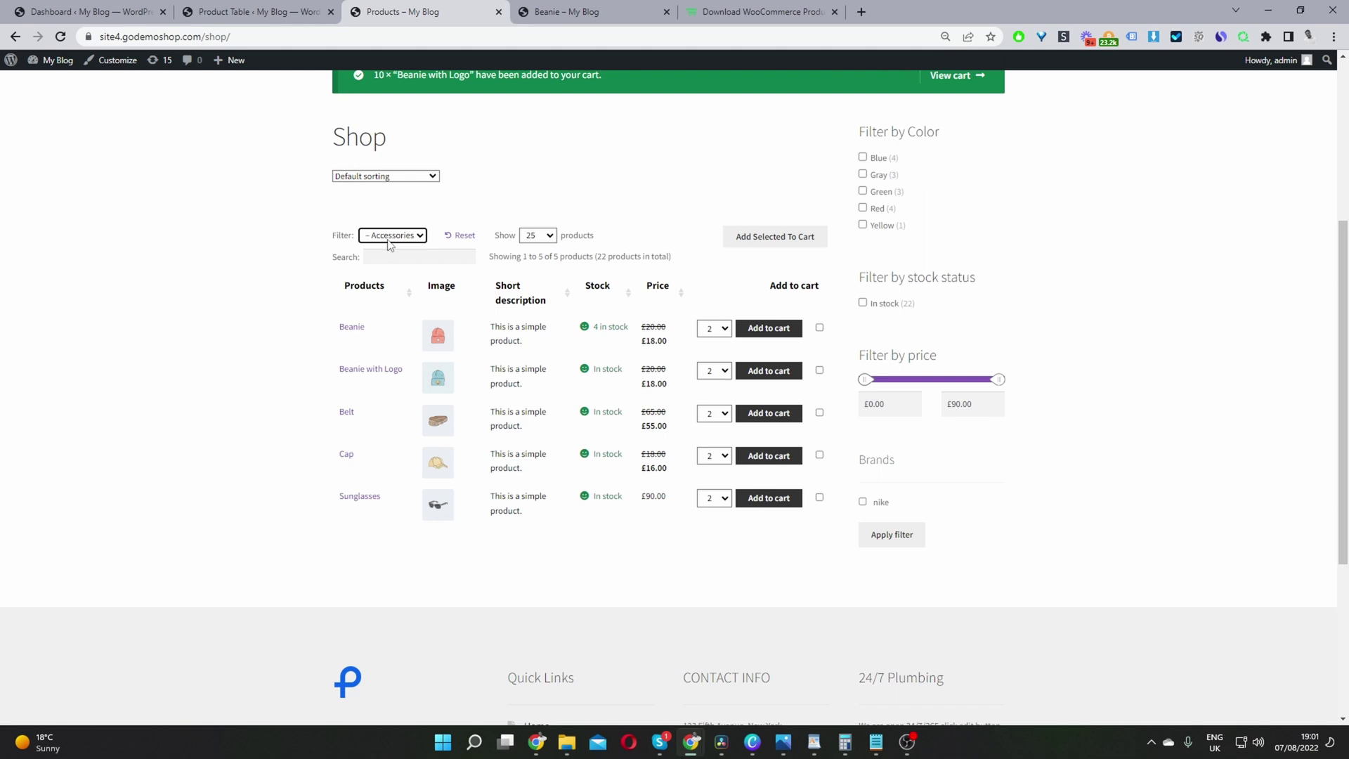
left_click(390, 244)
left_click(394, 302)
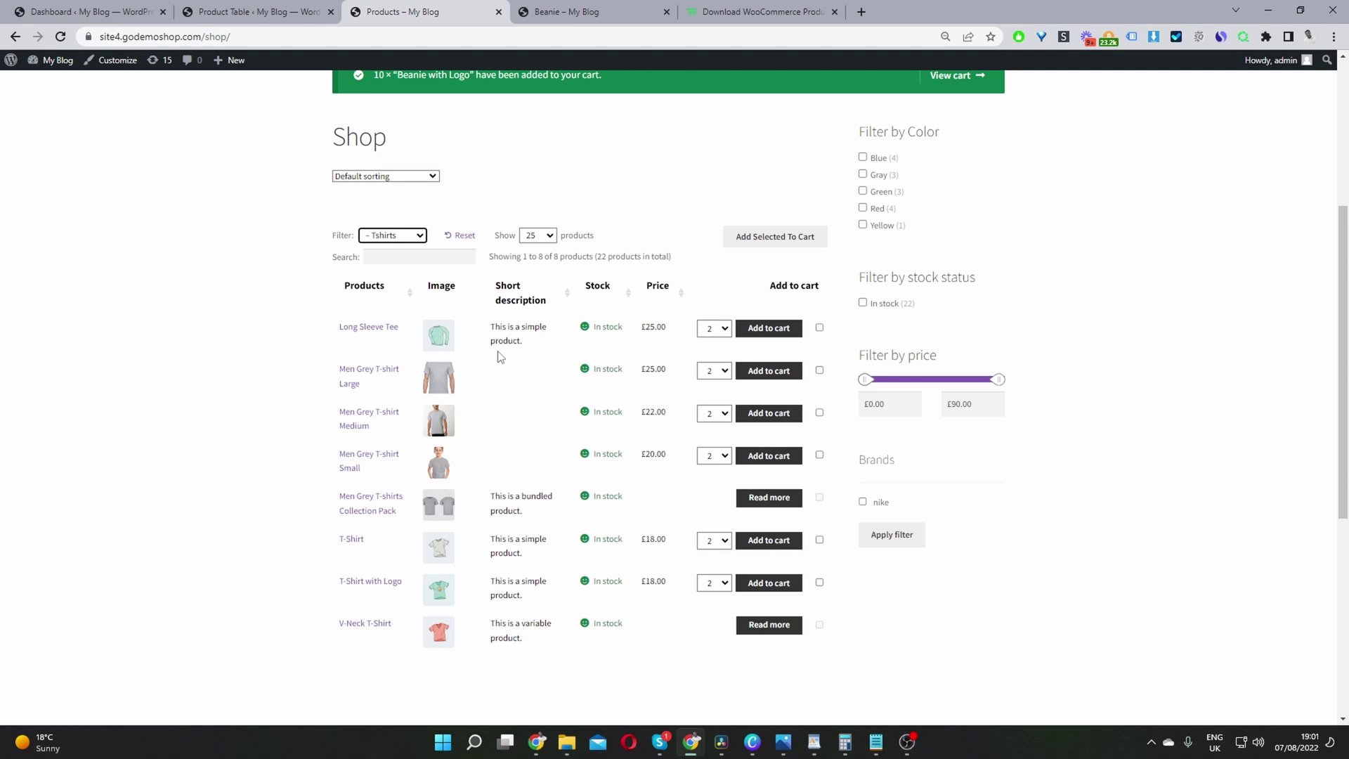
key("ctrl+shift+Tab")
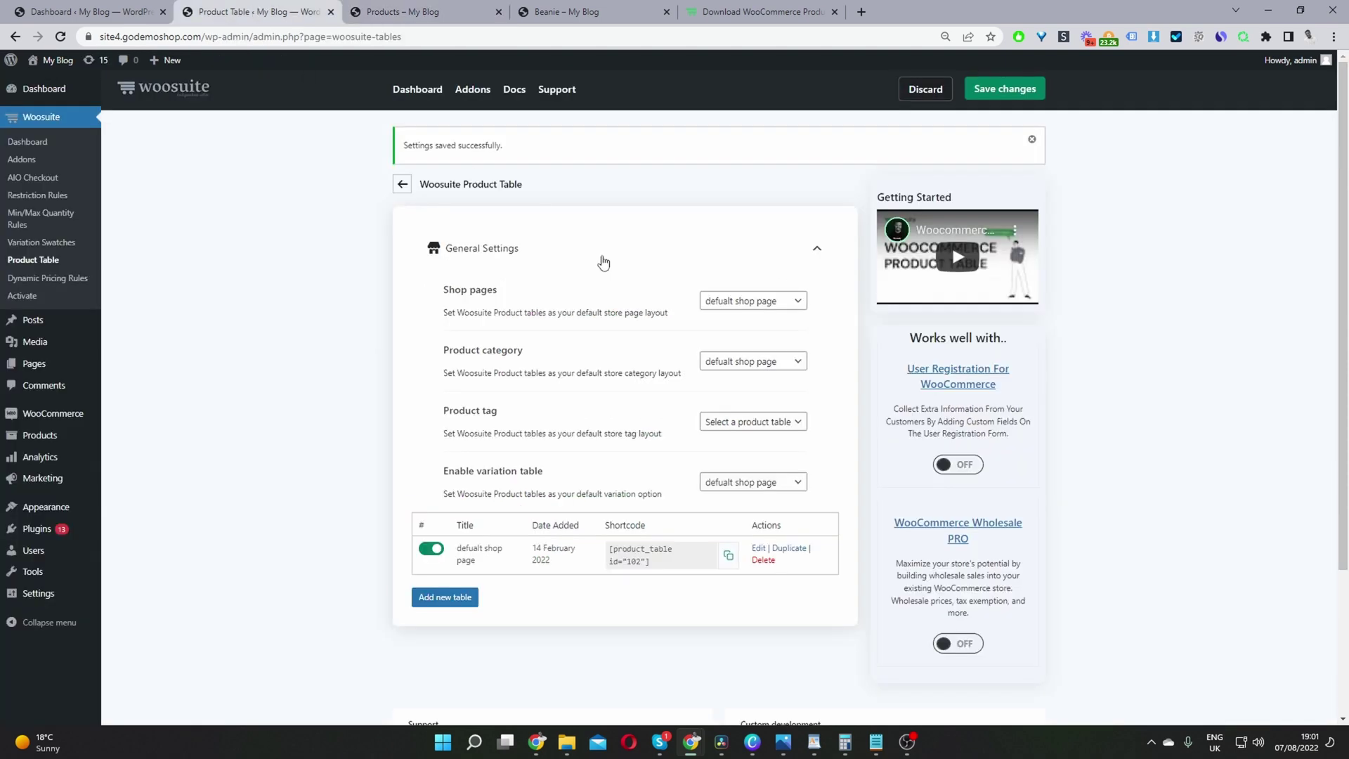
Edit the defualt shop page table and set its image size to 2000x150
left_click(758, 548)
left_click(696, 364)
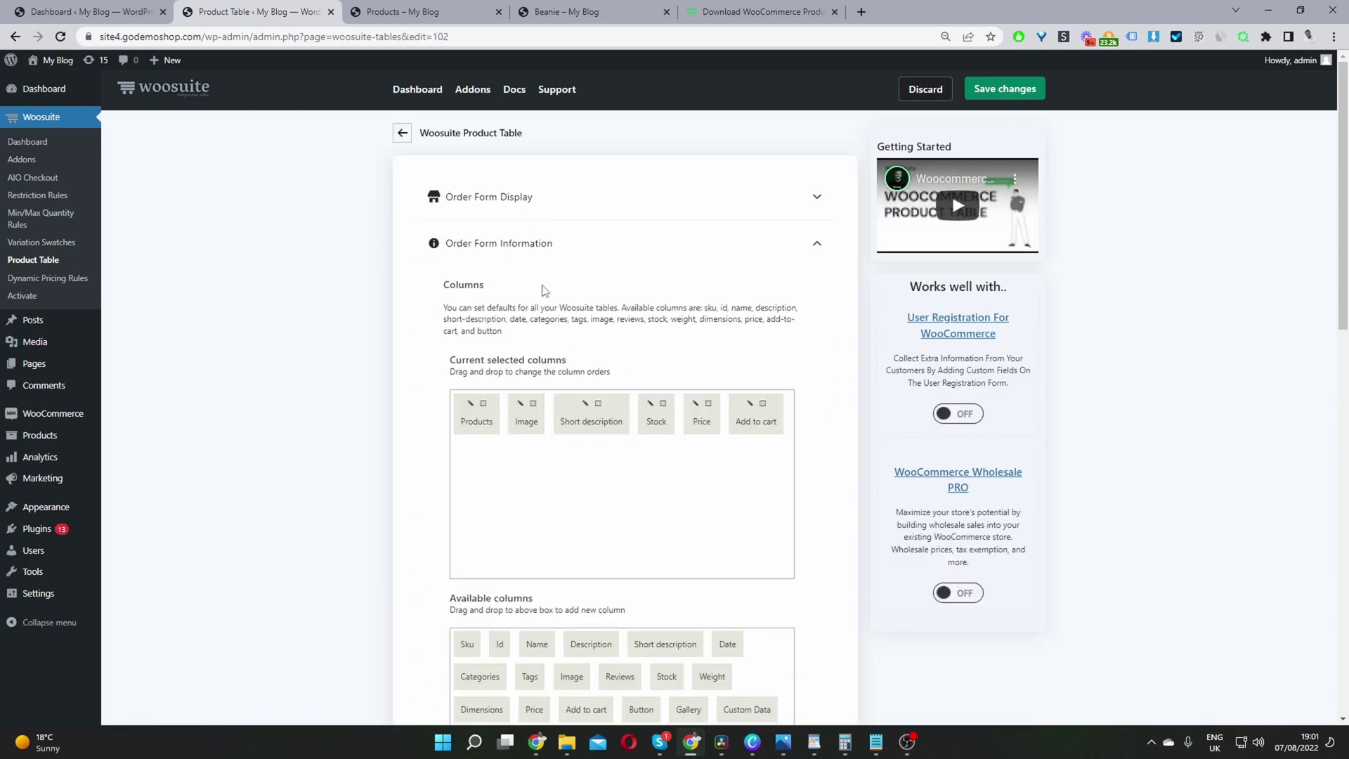
scroll(543, 292, "down", 7)
scroll(543, 292, "down", 3)
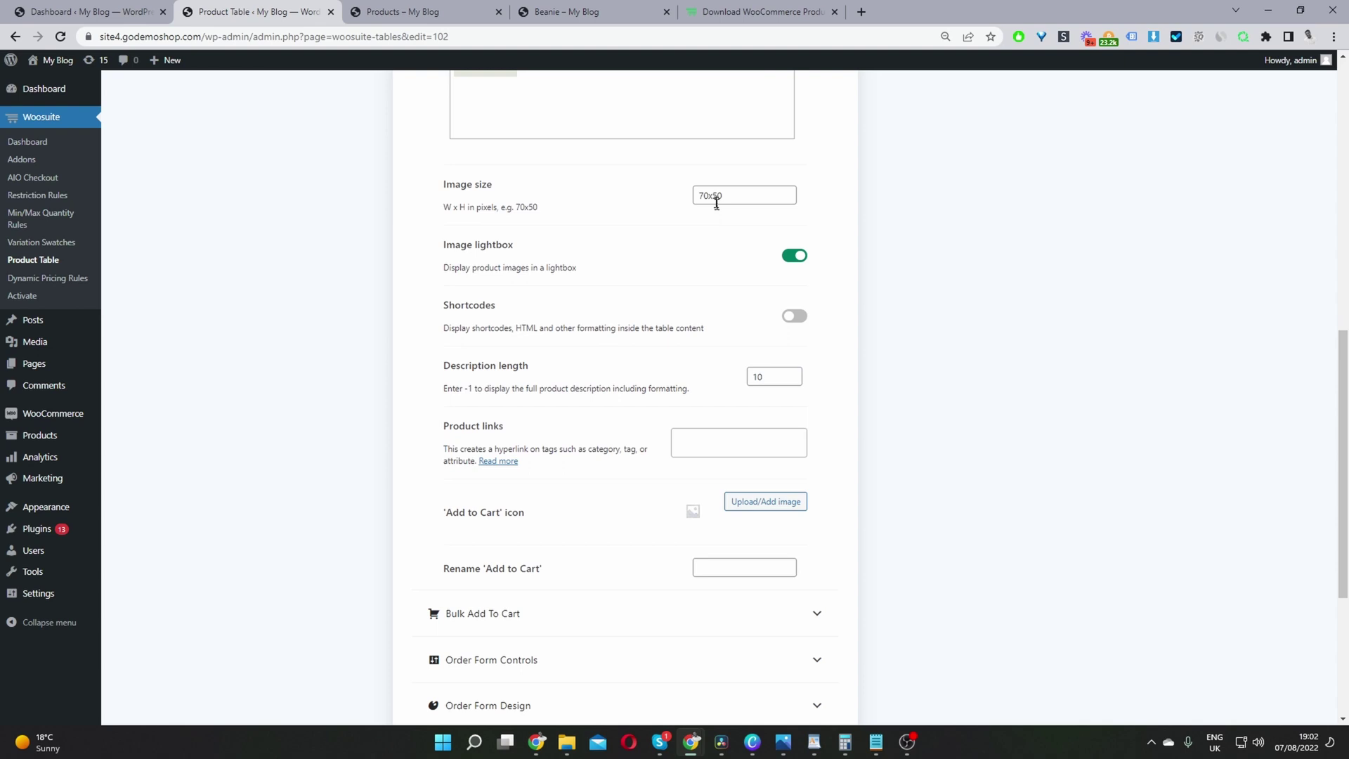
left_click(709, 195)
left_click_drag(710, 195, 696, 196)
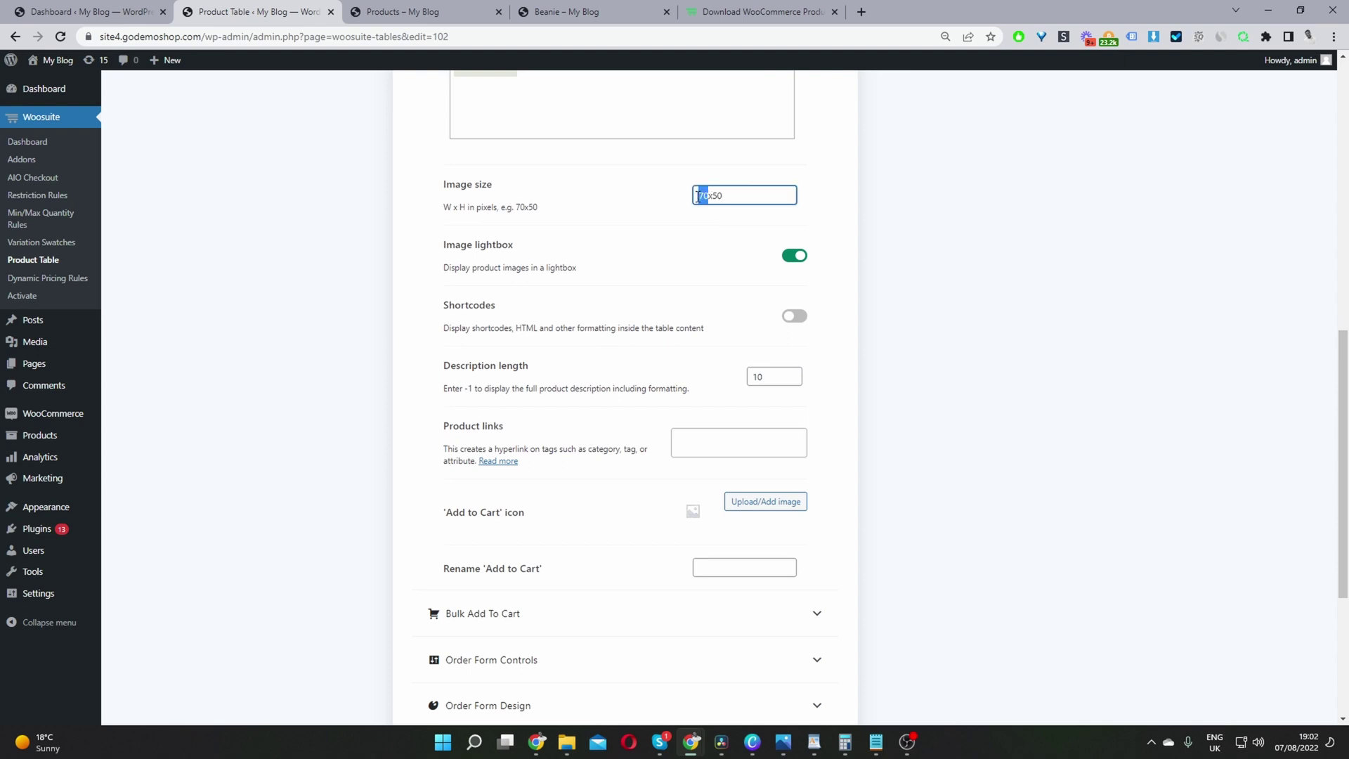
type("155")
key("BackSpace")
left_click(721, 197)
type("1")
left_click_drag(711, 195, 697, 194)
type("2000")
Rename the add-to-cart button to BUY and expand the Bulk Add To Cart settings
scroll(736, 285, "down", 3)
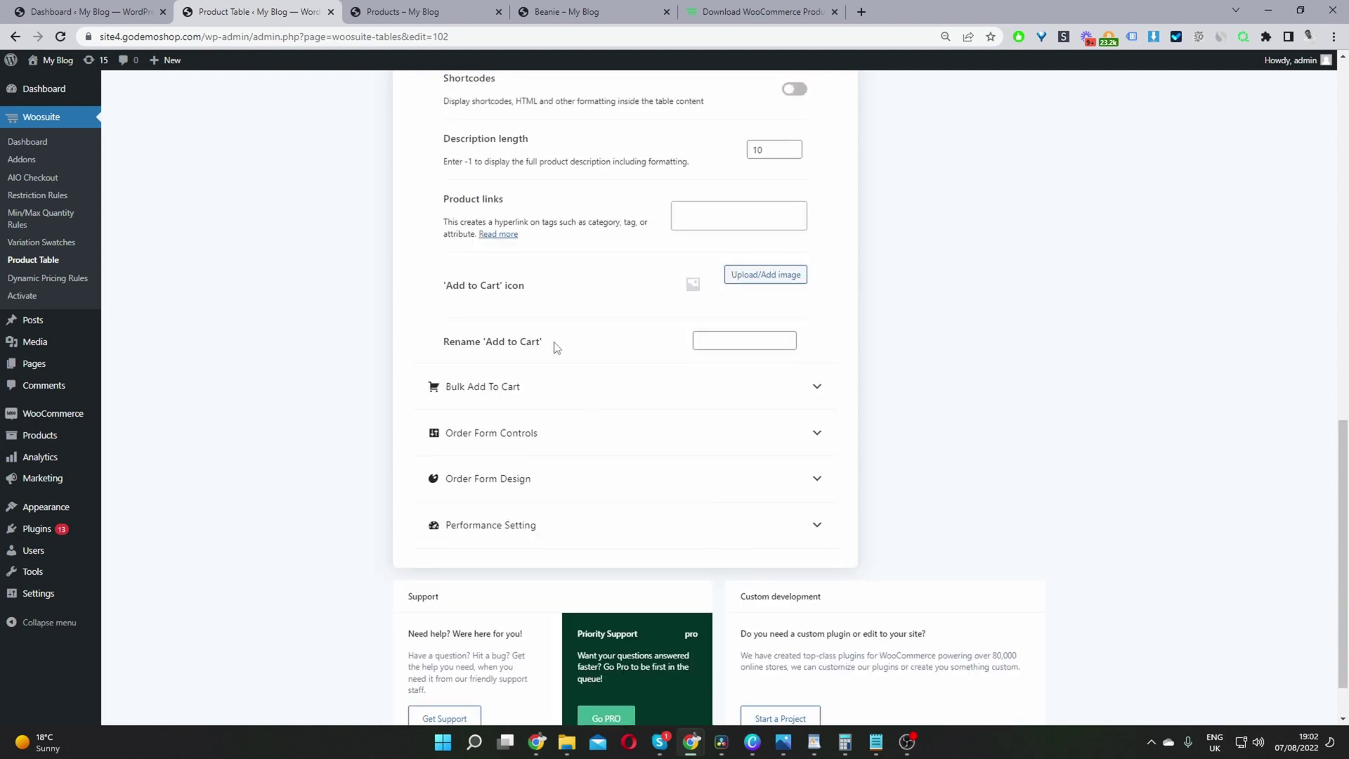
left_click(756, 342)
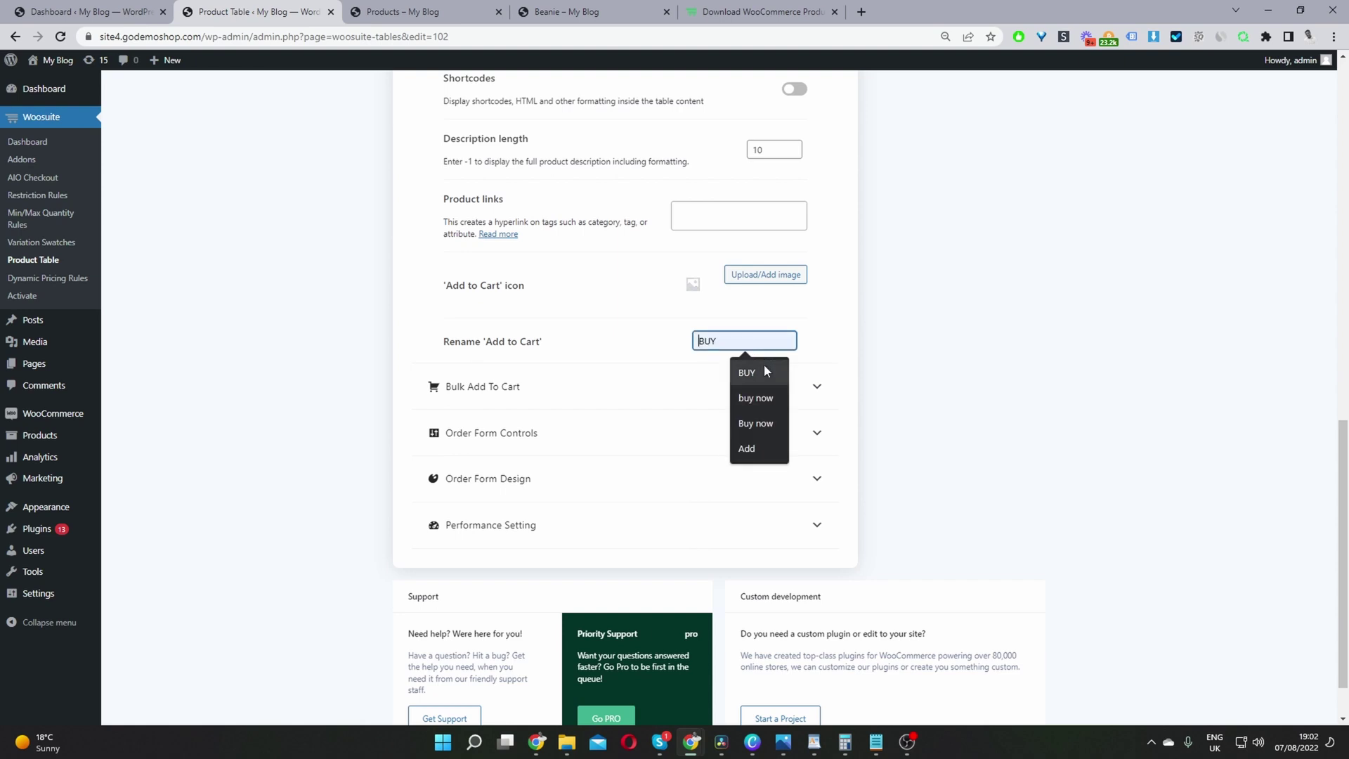
left_click(764, 368)
left_click(469, 388)
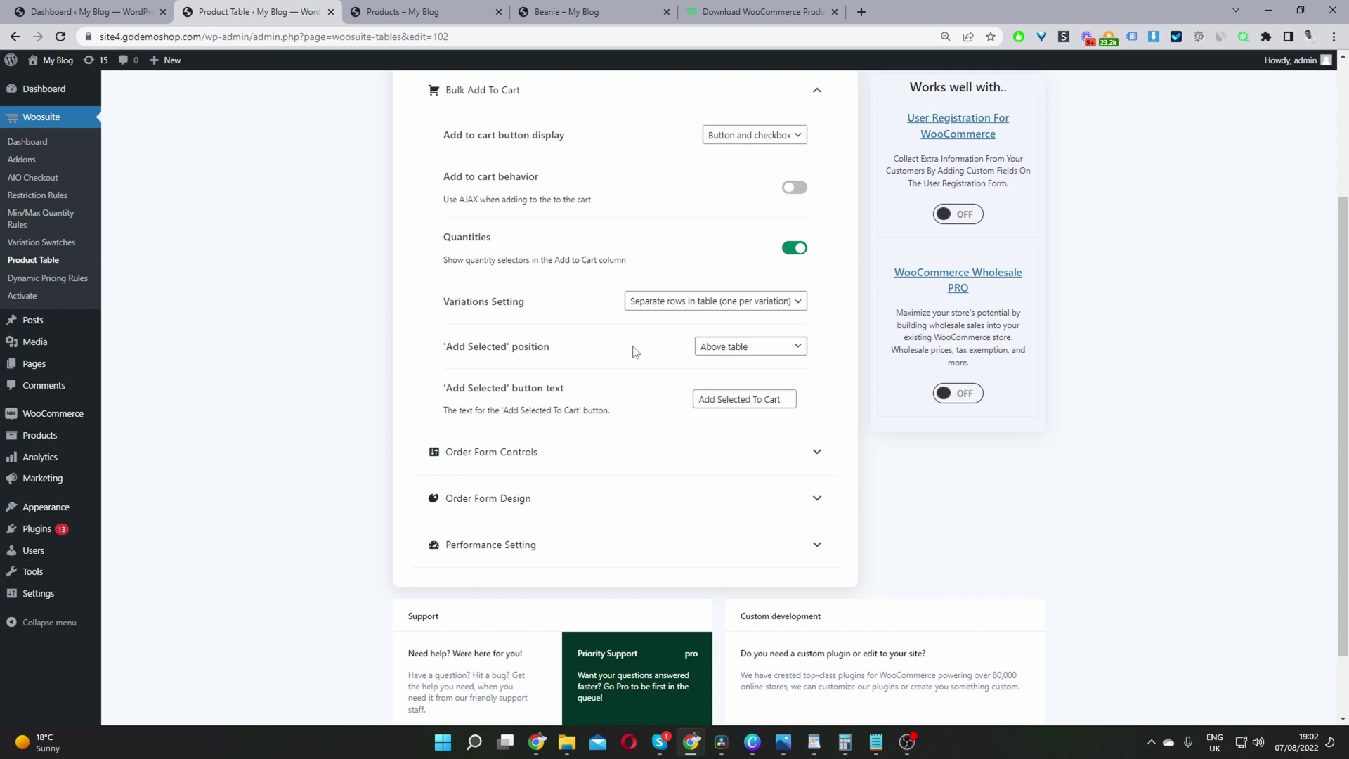
Keep Button and checkbox display and turn on AJAX add to cart
left_click(759, 135)
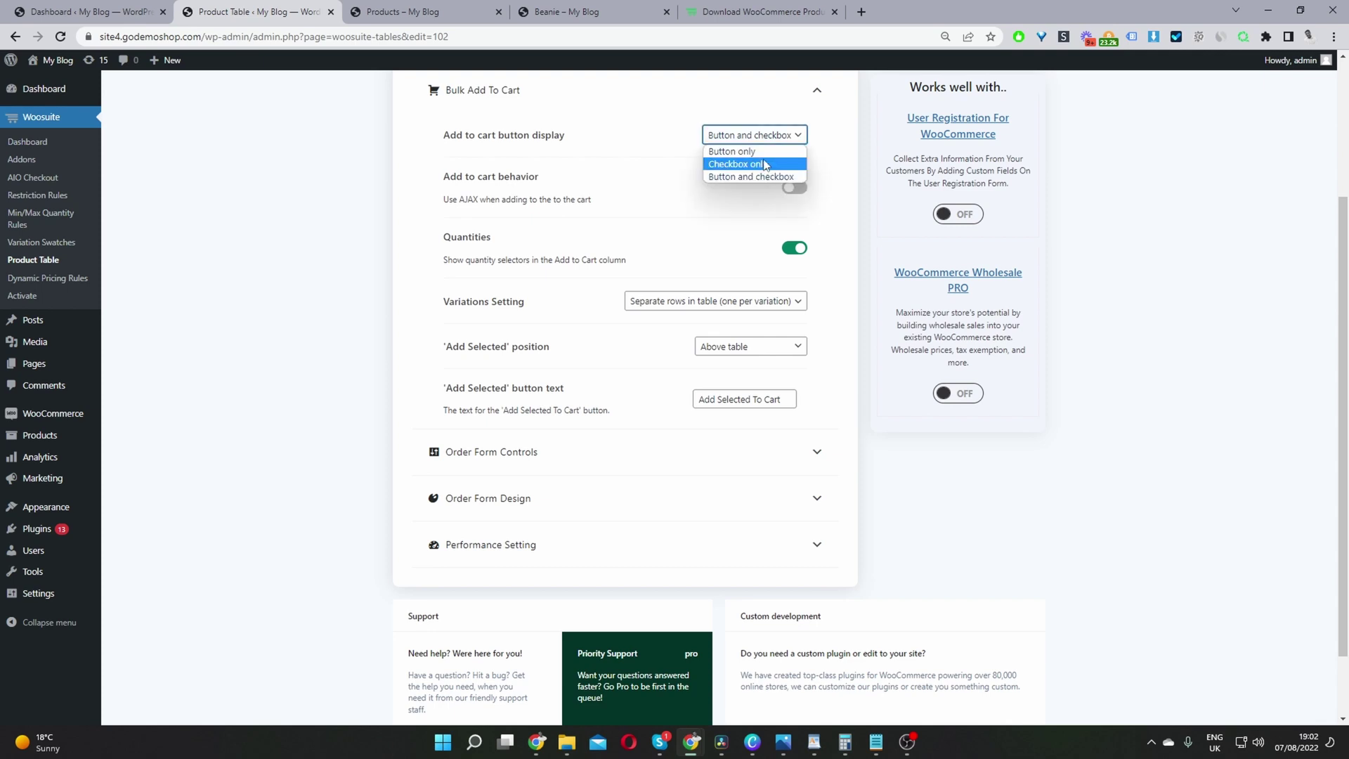
left_click(732, 209)
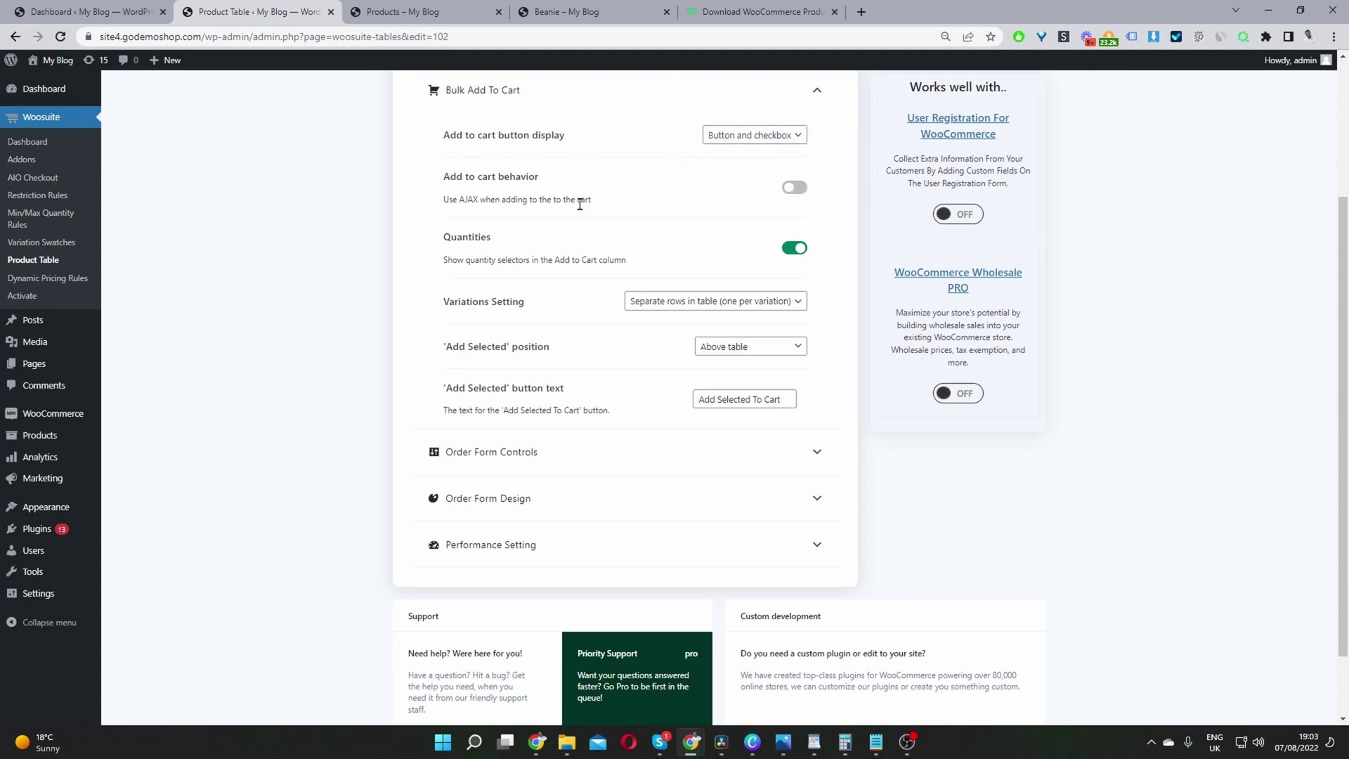
left_click(791, 188)
left_click_drag(471, 302, 545, 300)
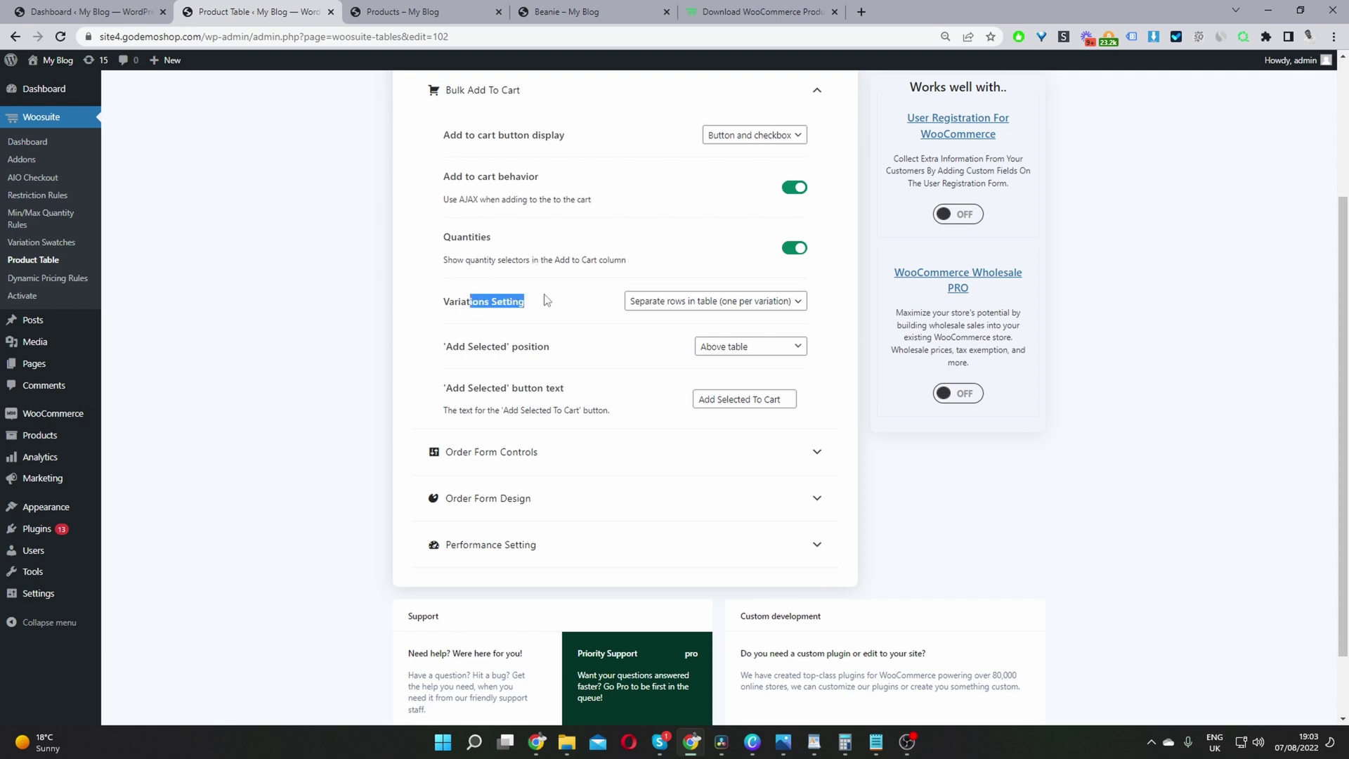
Set Variations Setting to 'Dropdown lists in add to cart column'
left_click(639, 305)
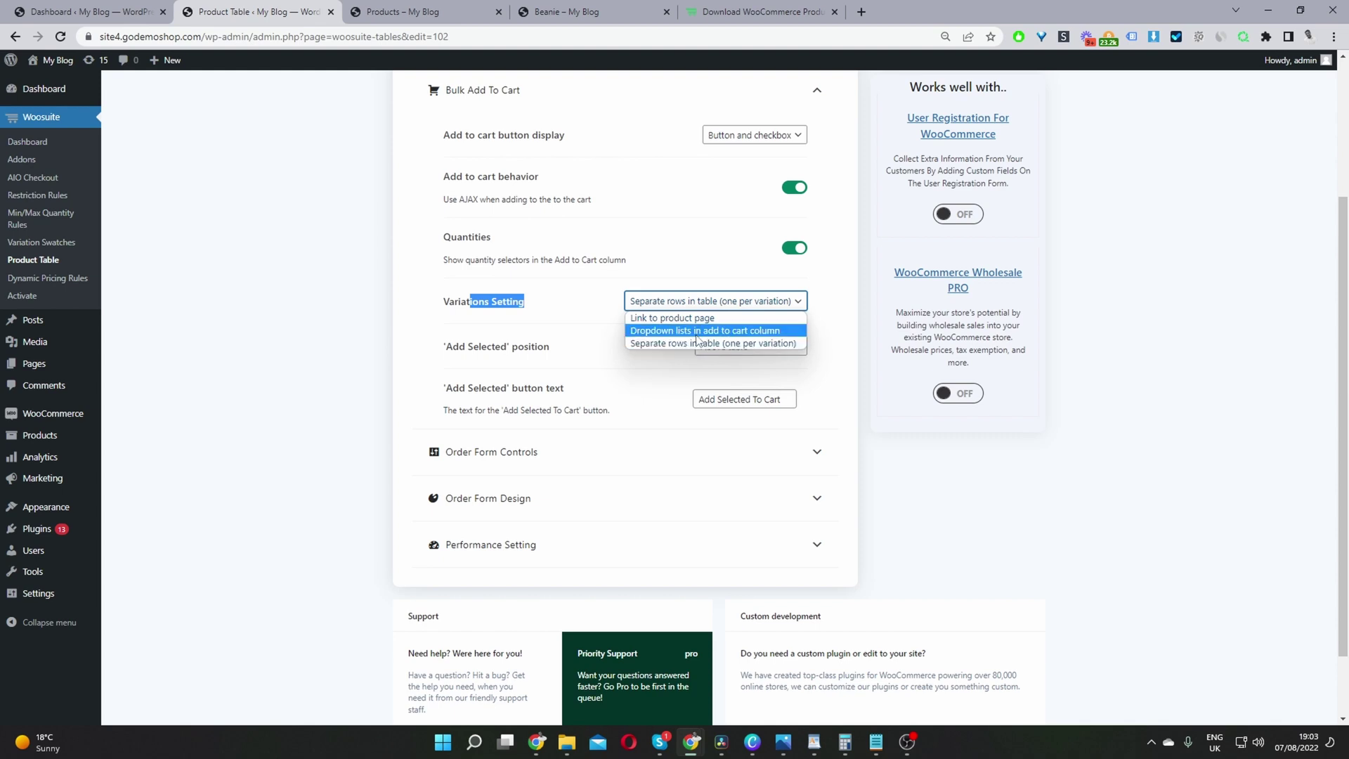
left_click(696, 334)
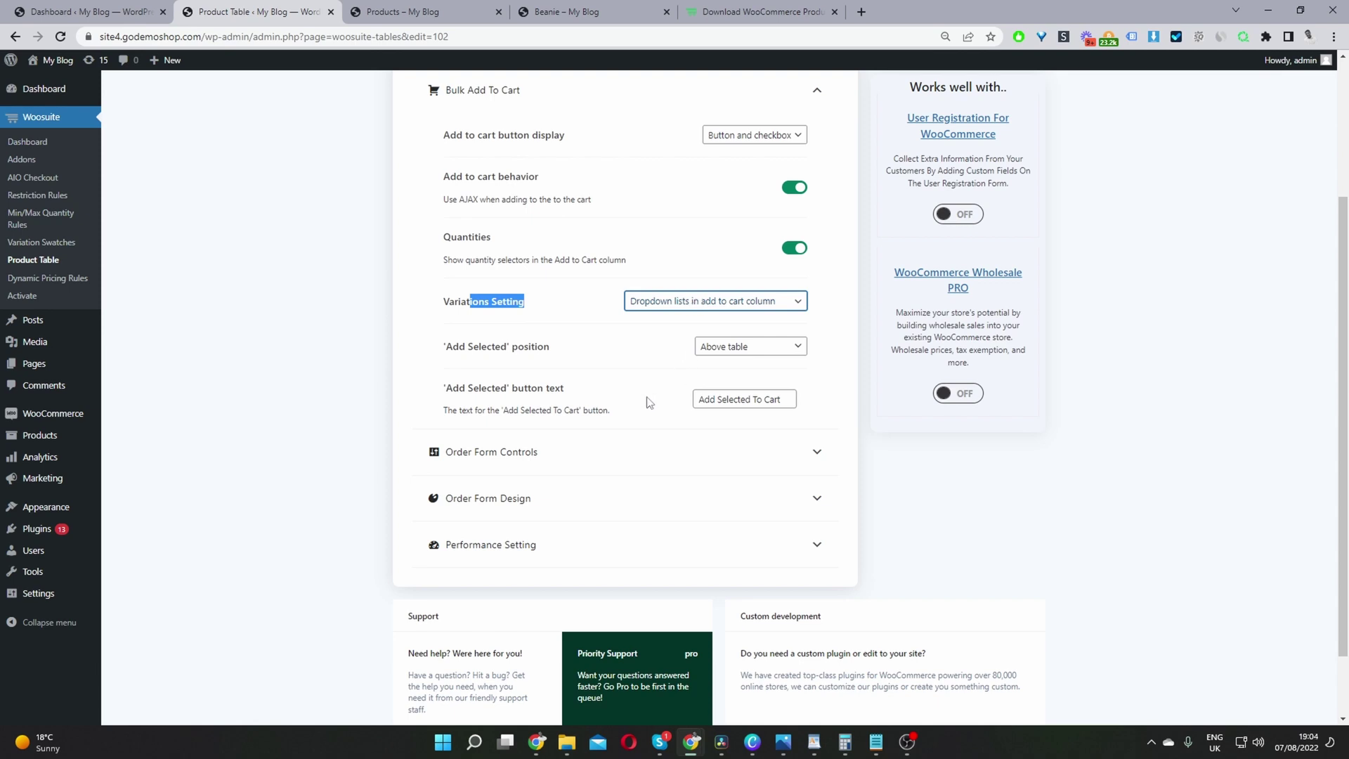
scroll(646, 399, "down", 2)
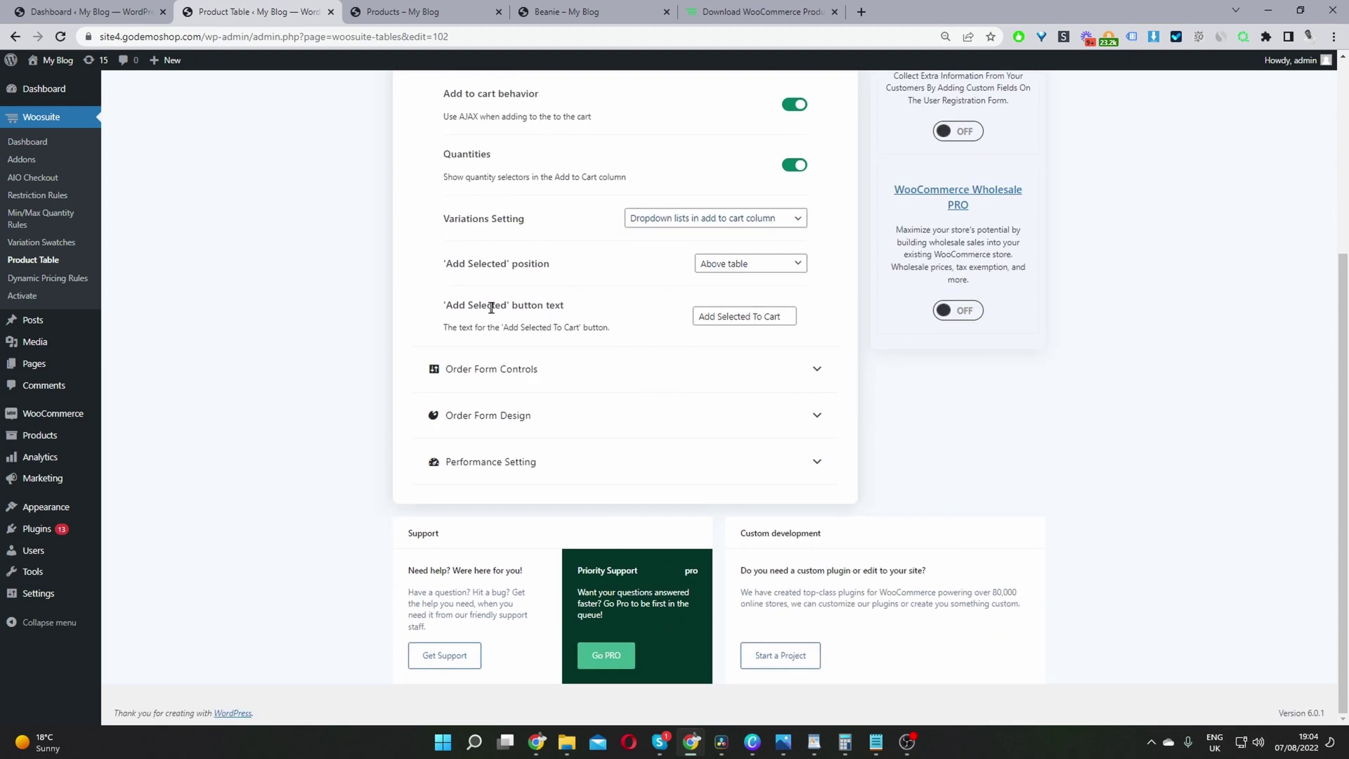
left_click_drag(487, 305, 550, 305)
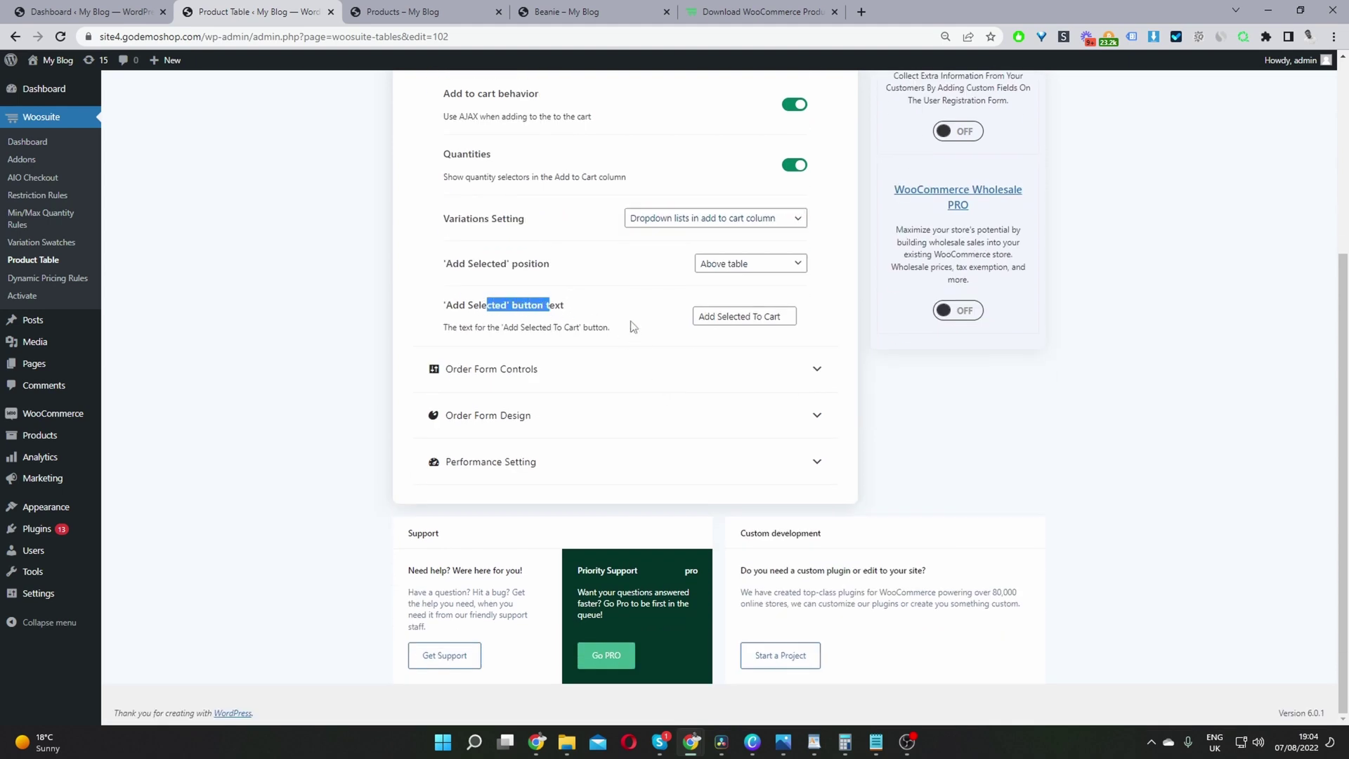
left_click_drag(701, 317, 758, 333)
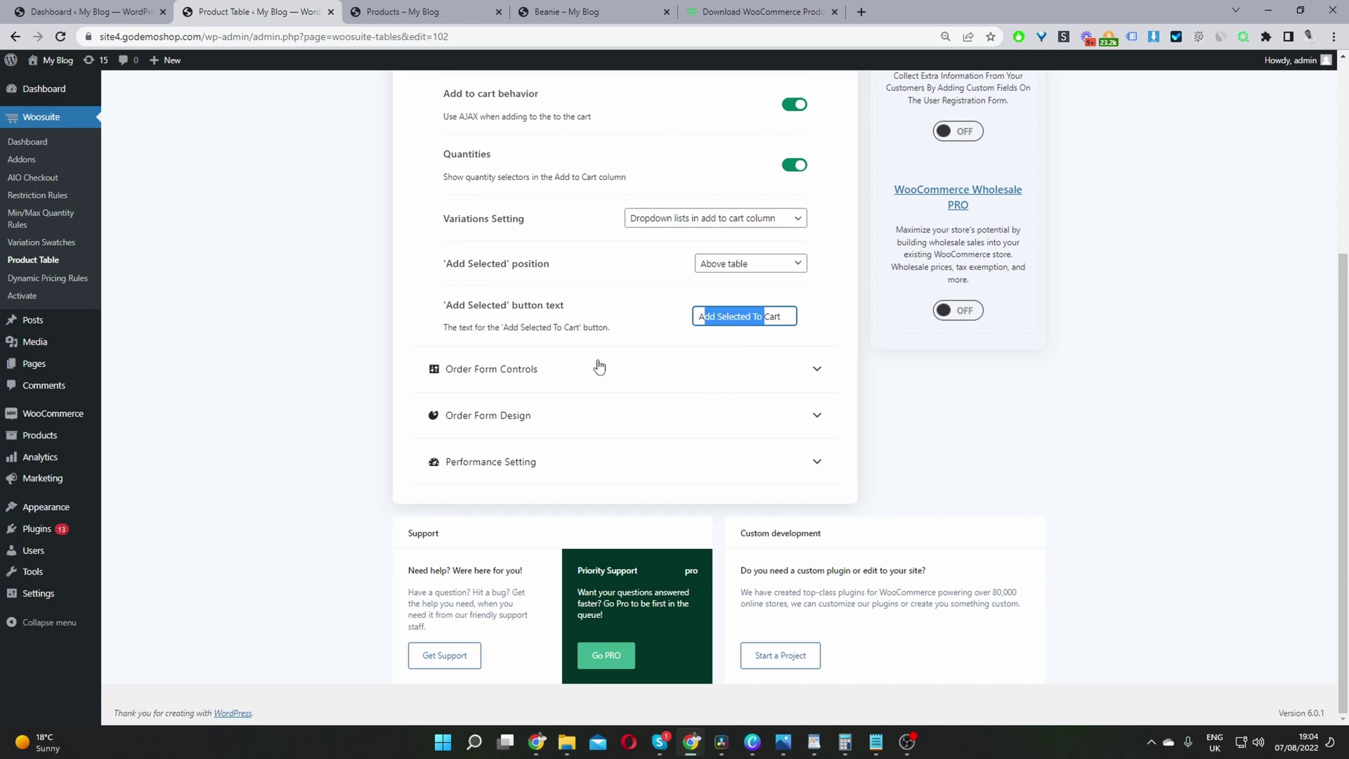
Expand Order Form Controls and set the product filters mode to Custom
left_click(542, 369)
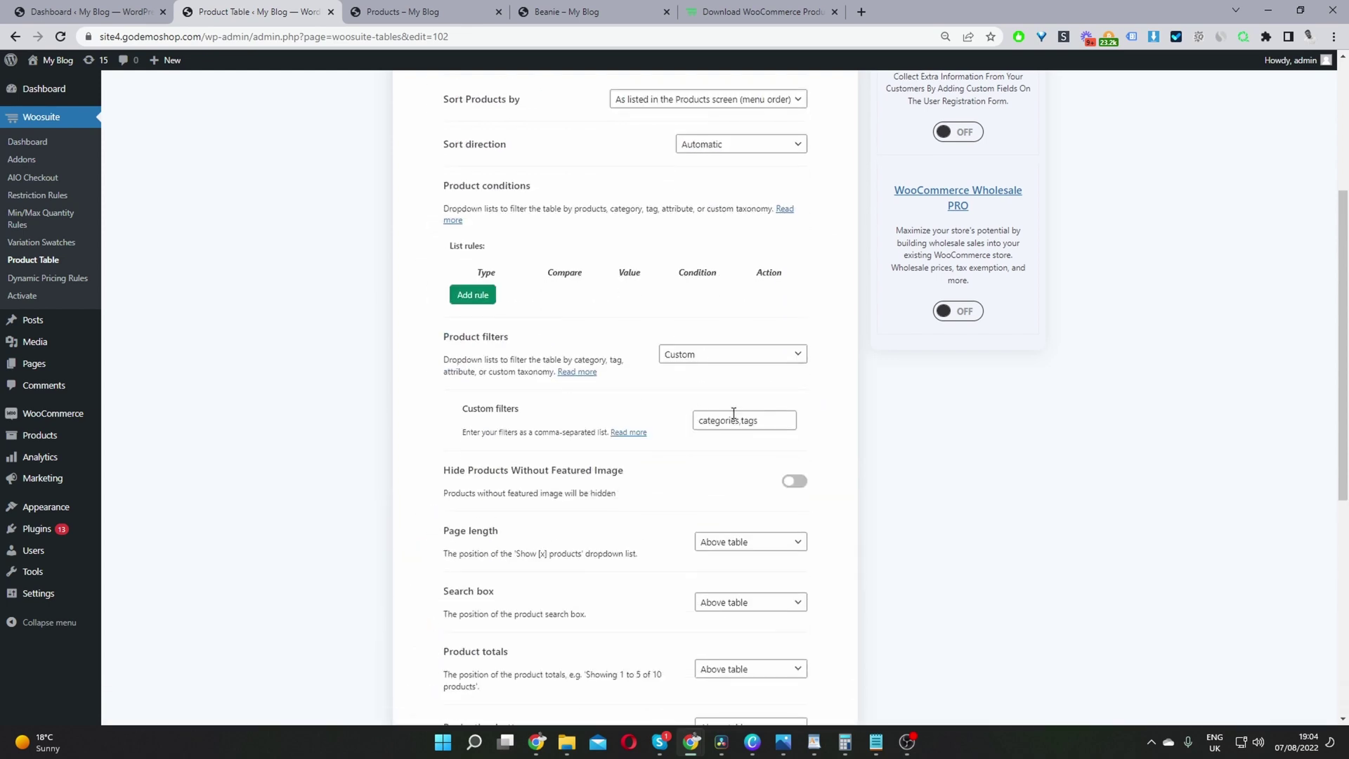
scroll(727, 411, "up", 2)
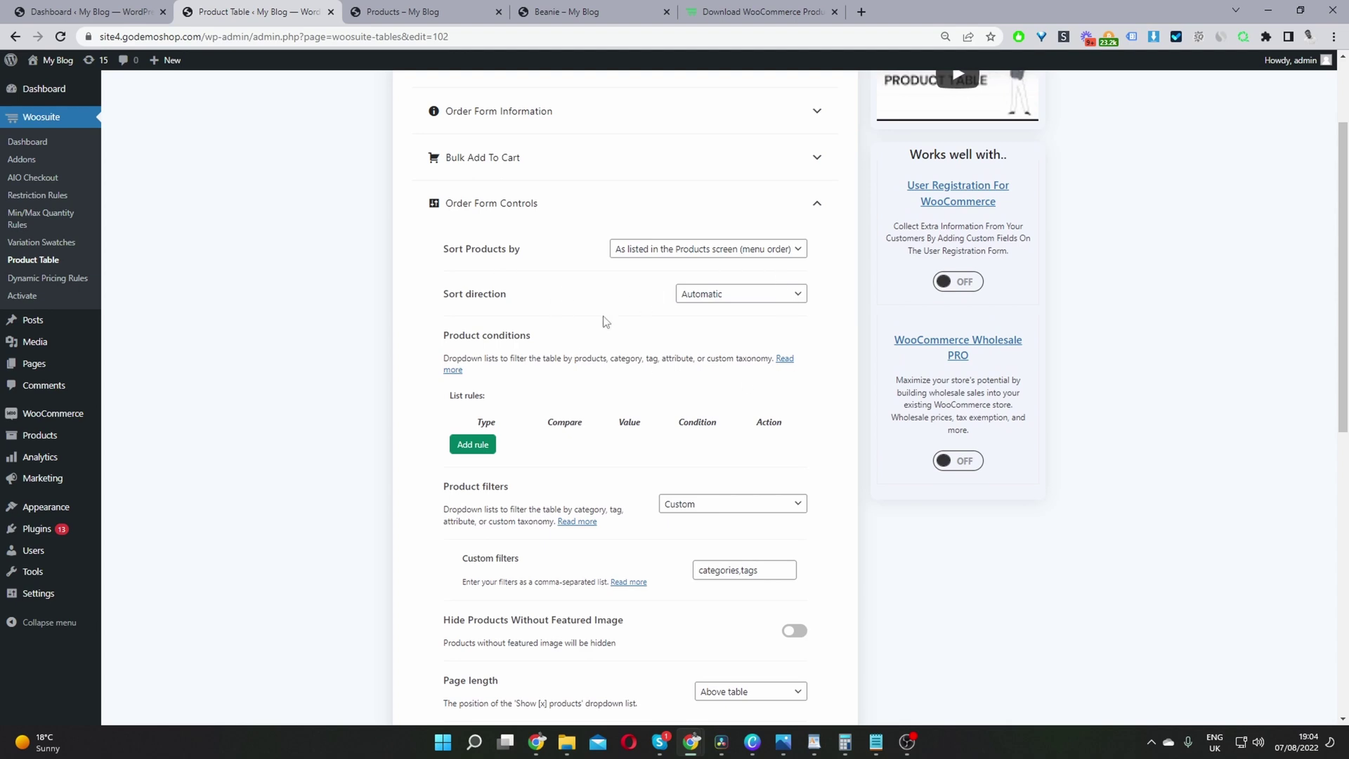
scroll(615, 354, "down", 3)
scroll(616, 352, "down", 2)
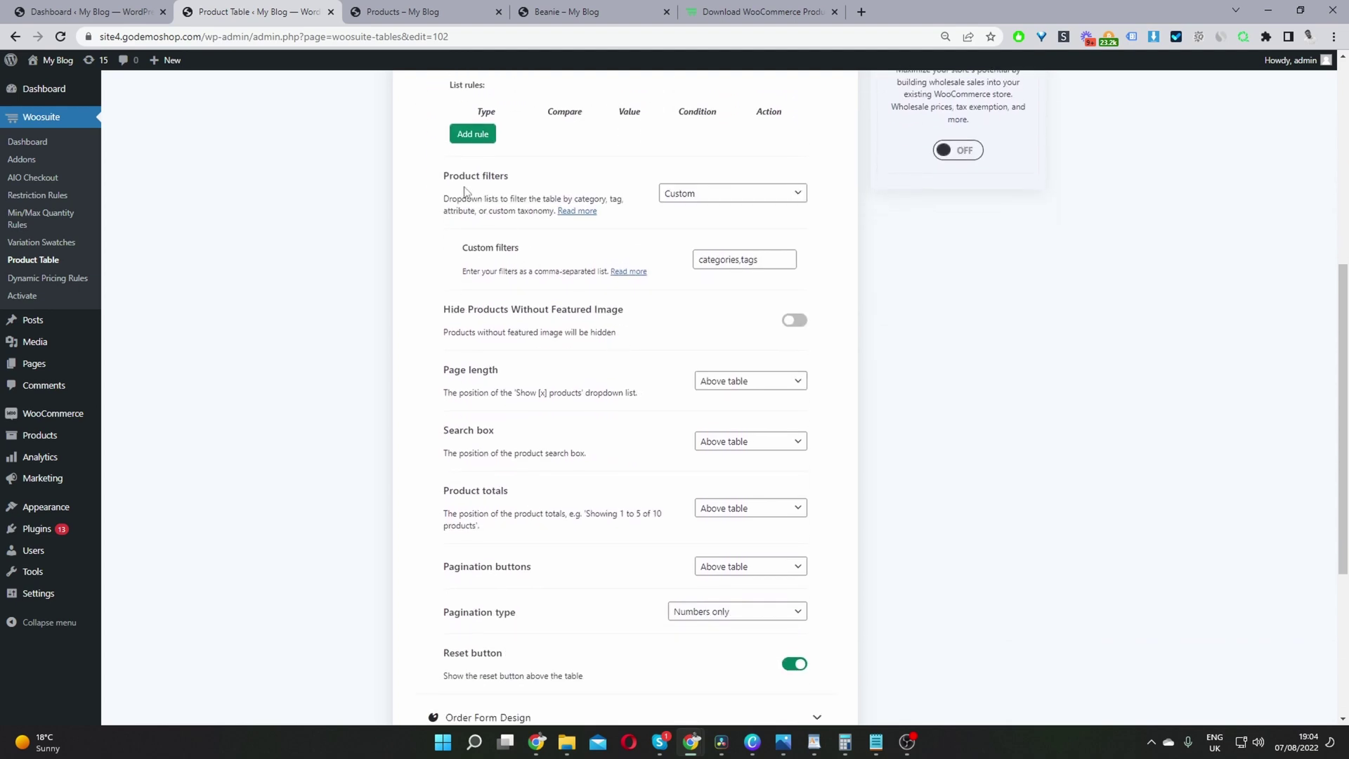
left_click(694, 198)
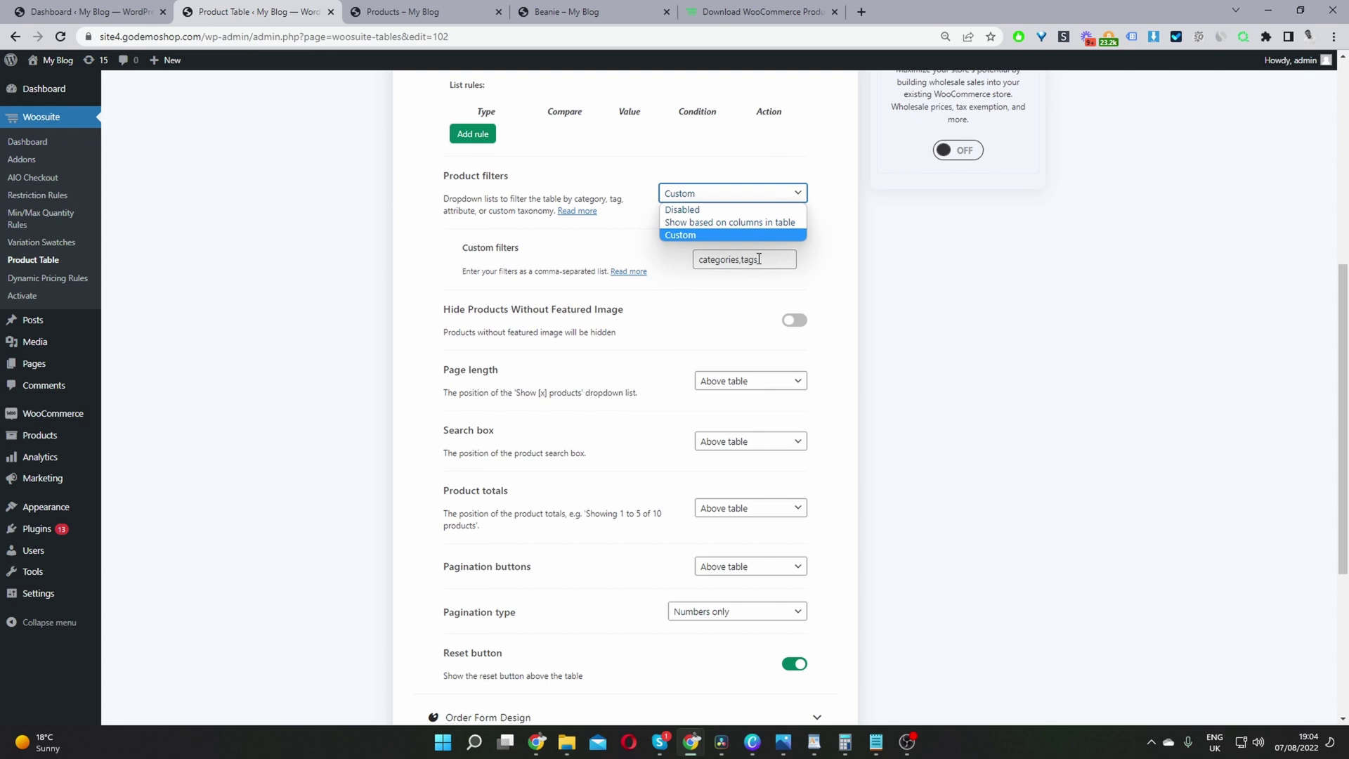
Enter 'categories,tags,attributes' as the custom filters, dropping the suggested sale entry
left_click(791, 266)
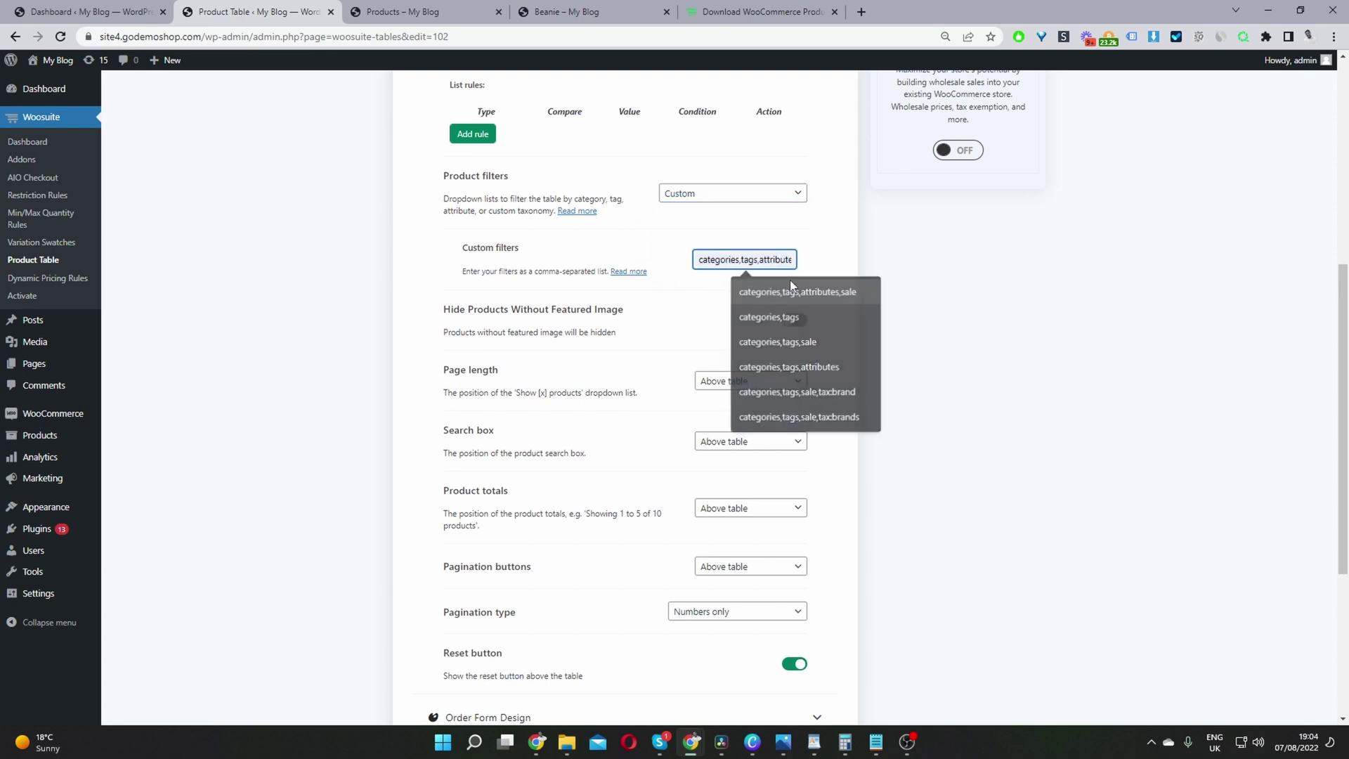
left_click(791, 289)
left_click_drag(760, 264, 899, 274)
left_click(766, 261)
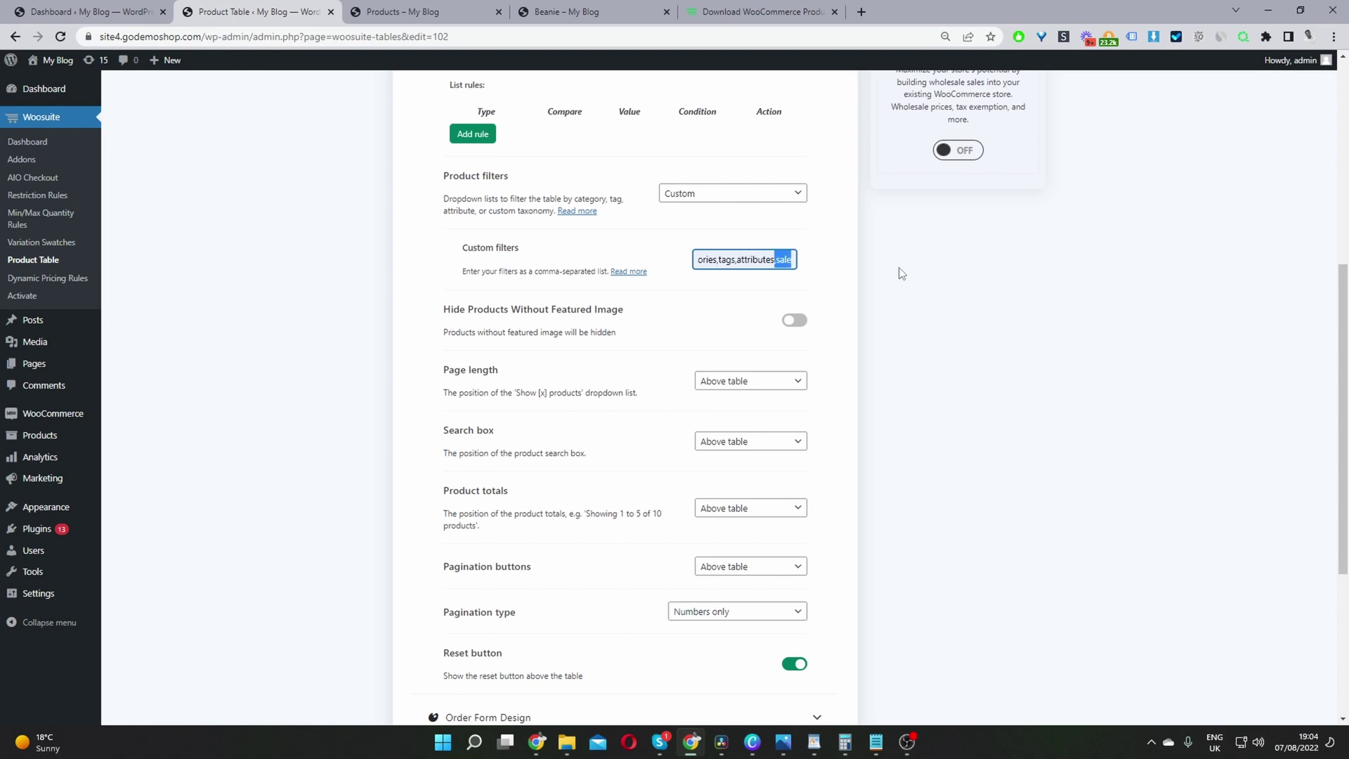
key("BackSpace")
left_click(839, 237)
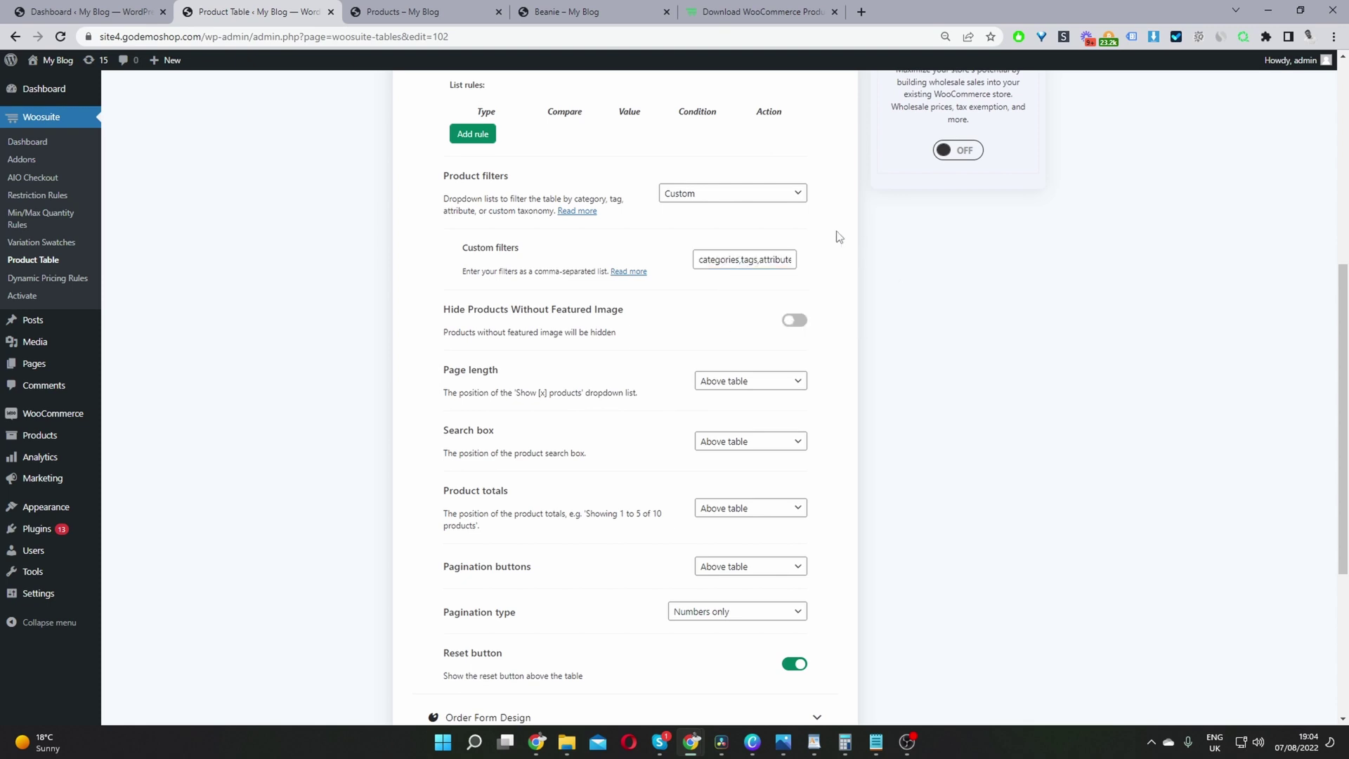
scroll(608, 351, "down", 2)
scroll(636, 354, "down", 3)
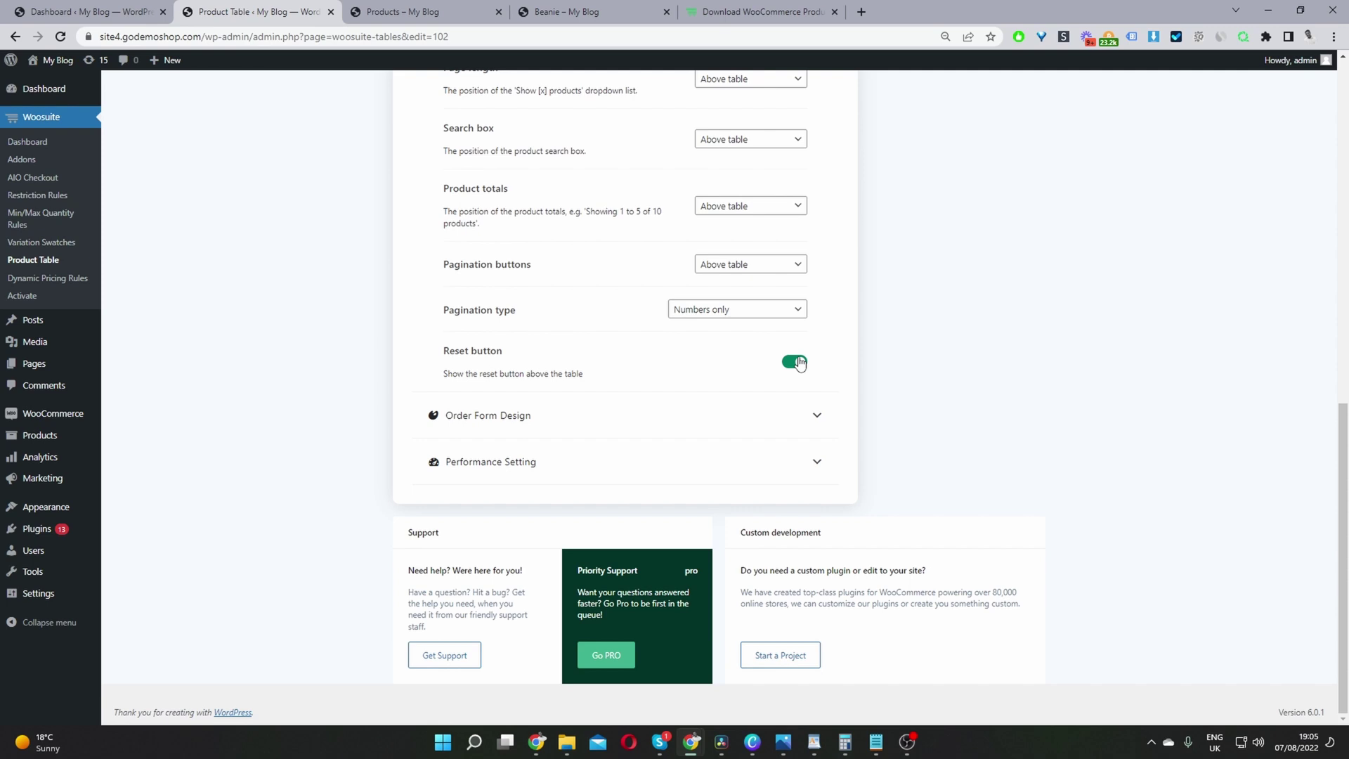
Review the Order Form Design and Performance settings, then save the product table changes
left_click(708, 414)
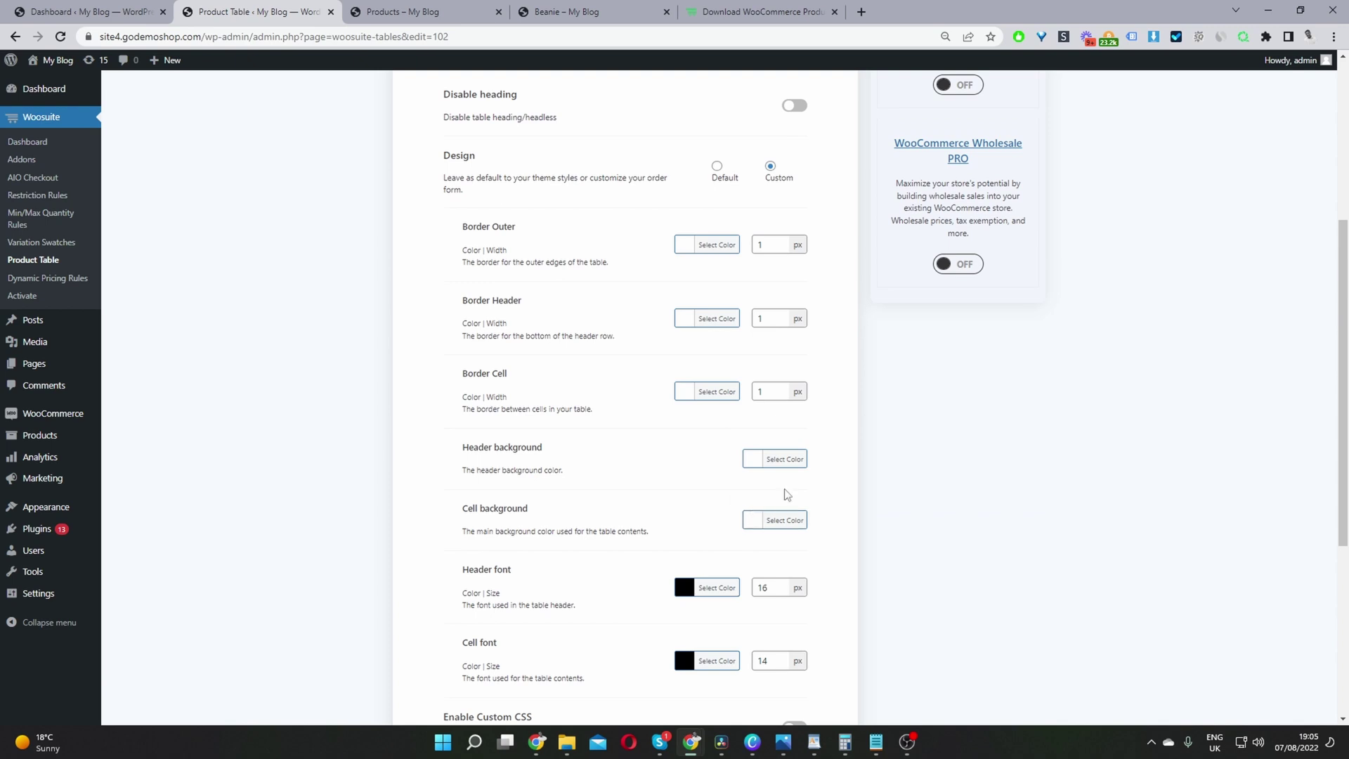
scroll(618, 428, "up", 3)
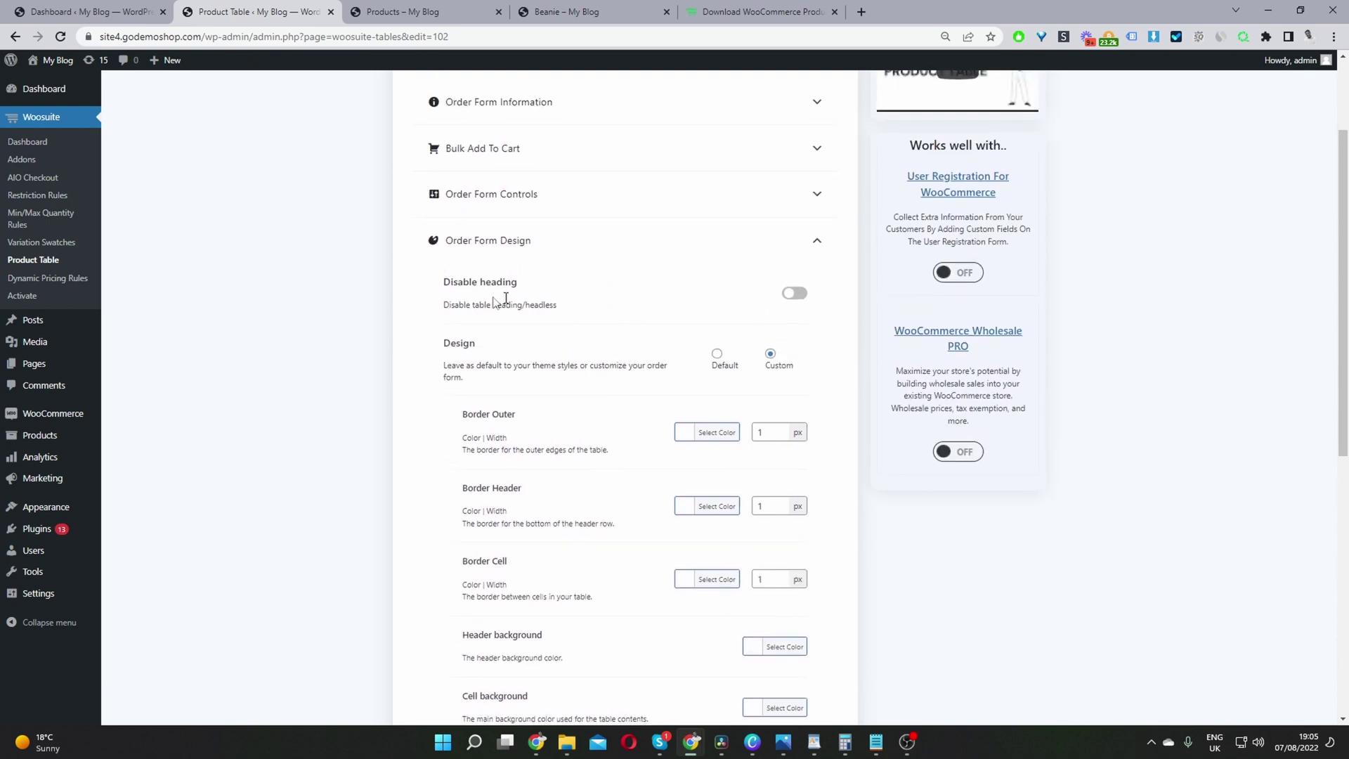
scroll(719, 325, "down", 10)
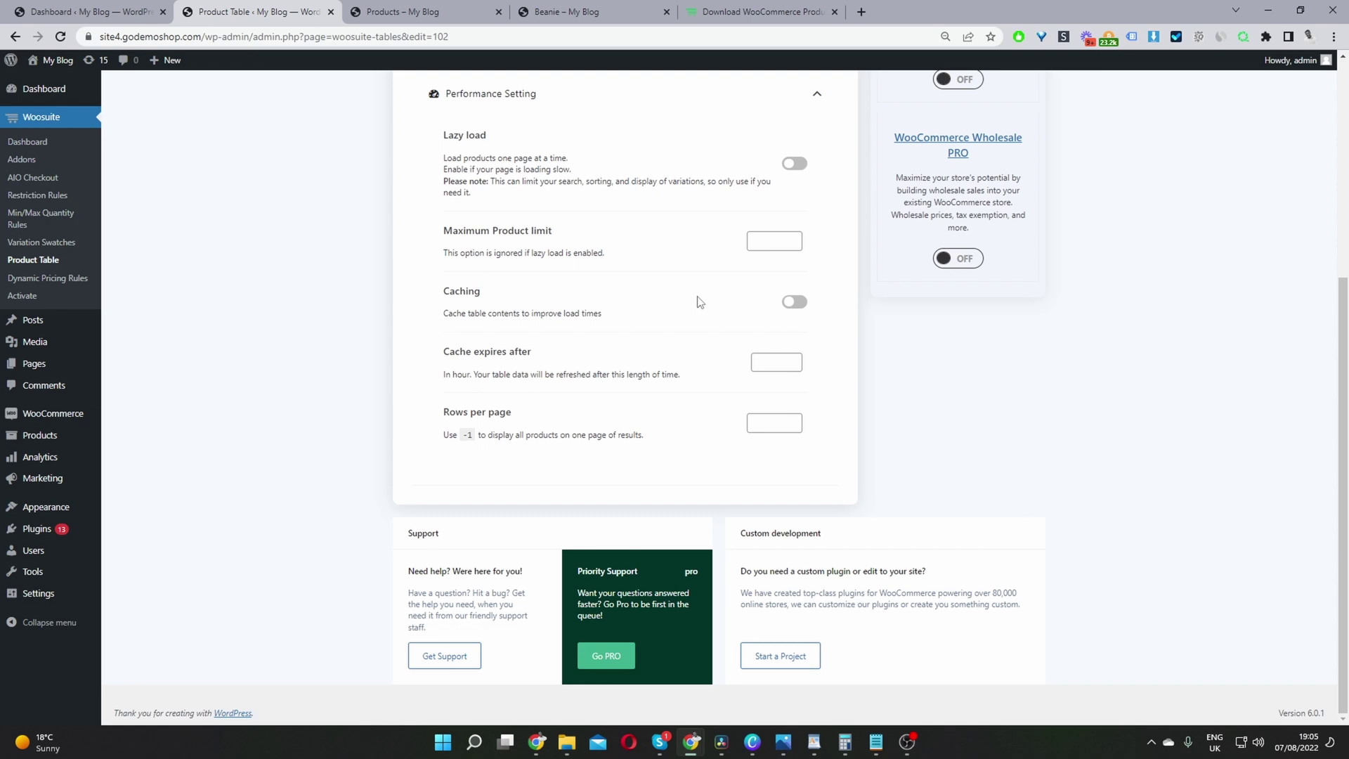
scroll(702, 351, "up", 5)
left_click(1004, 91)
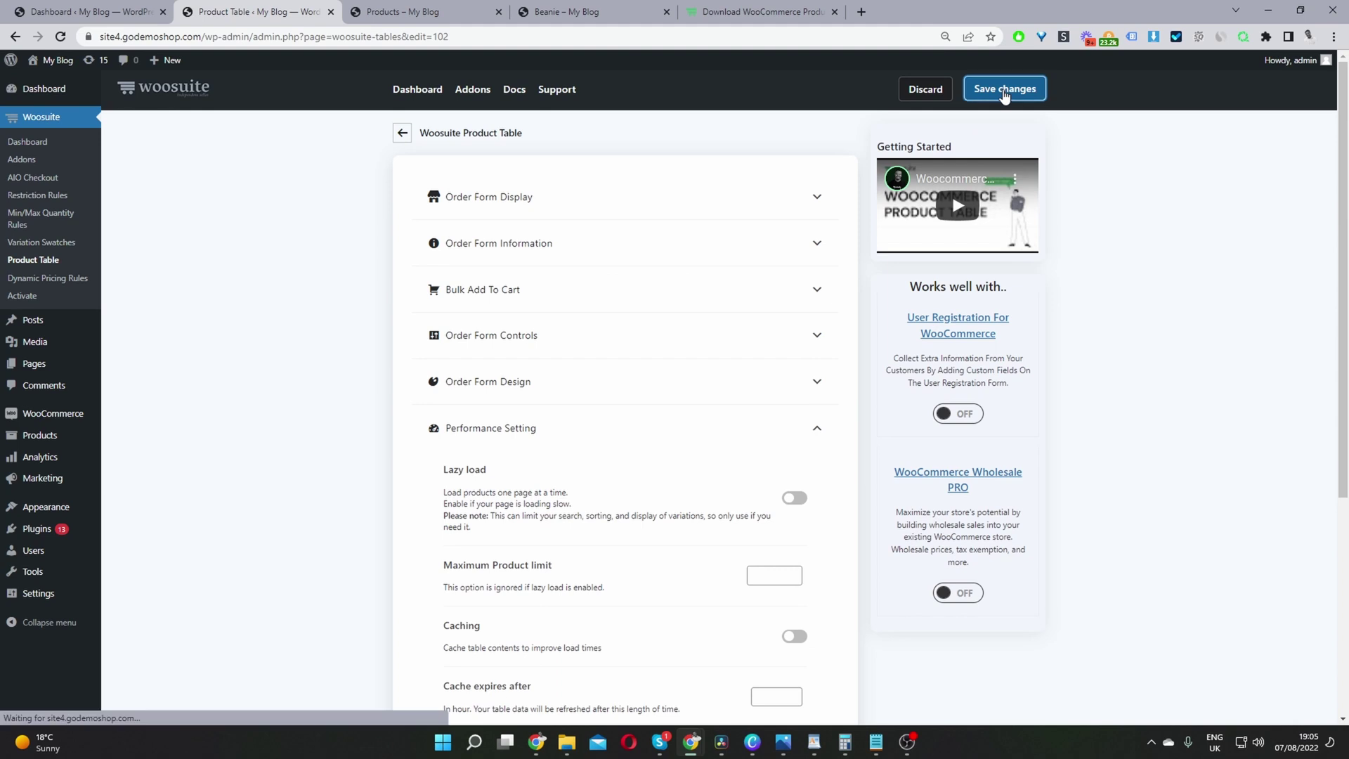
Reload the shop page so it shows the updated product table
left_click(105, 11)
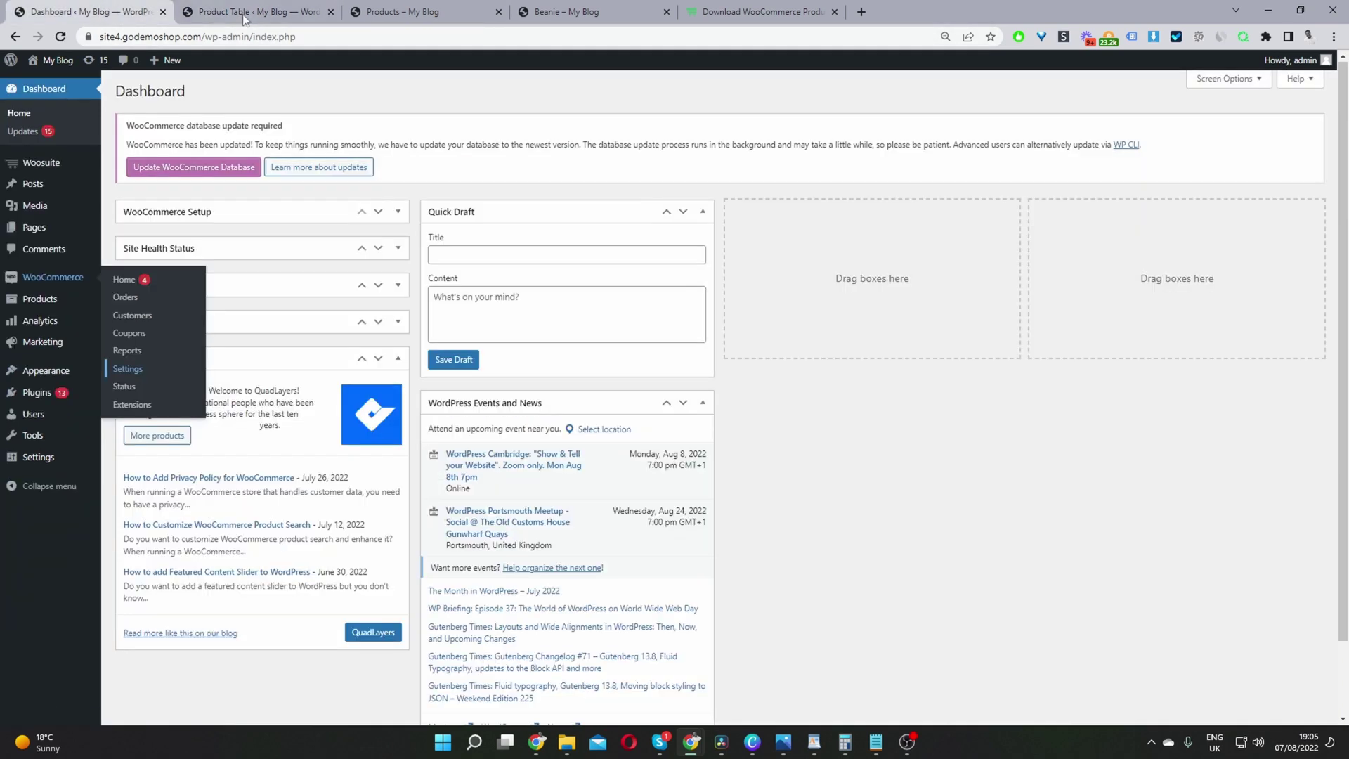
left_click(397, 11)
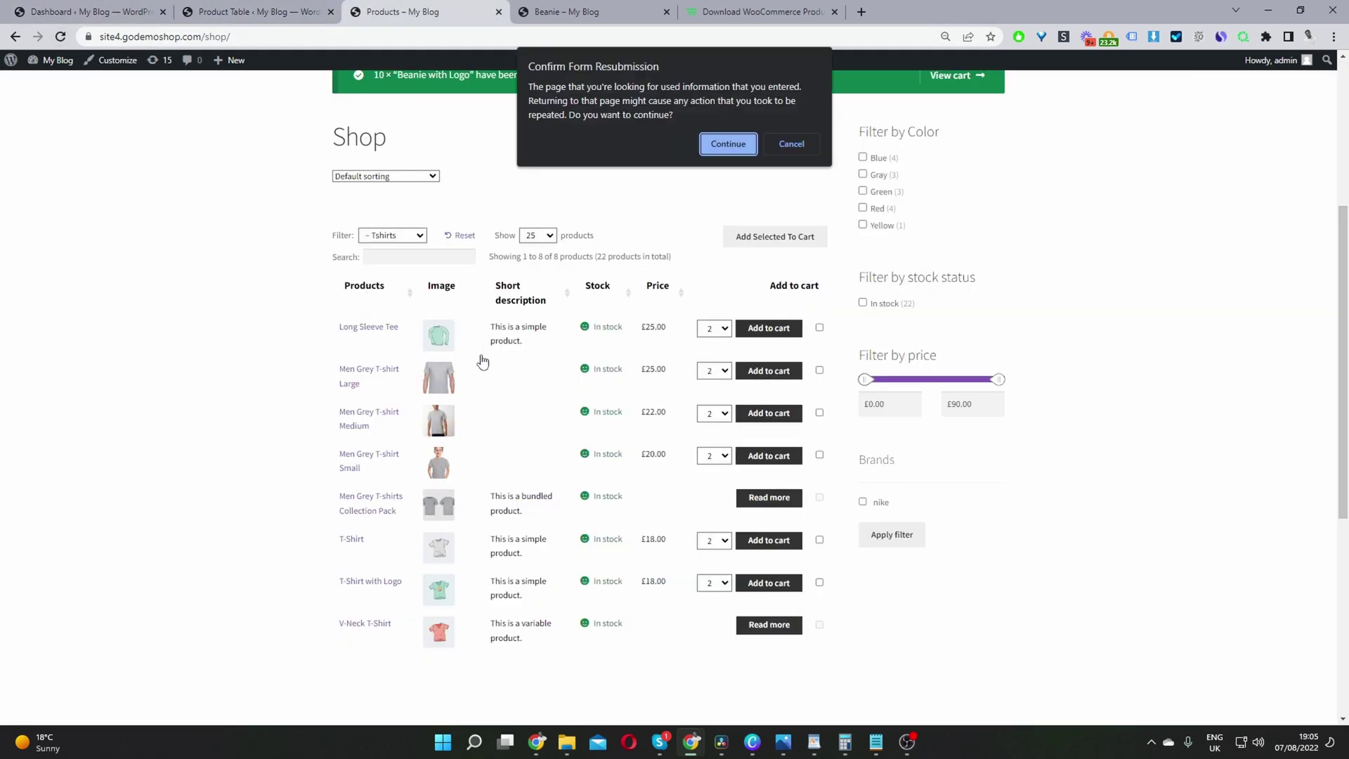
left_click(726, 143)
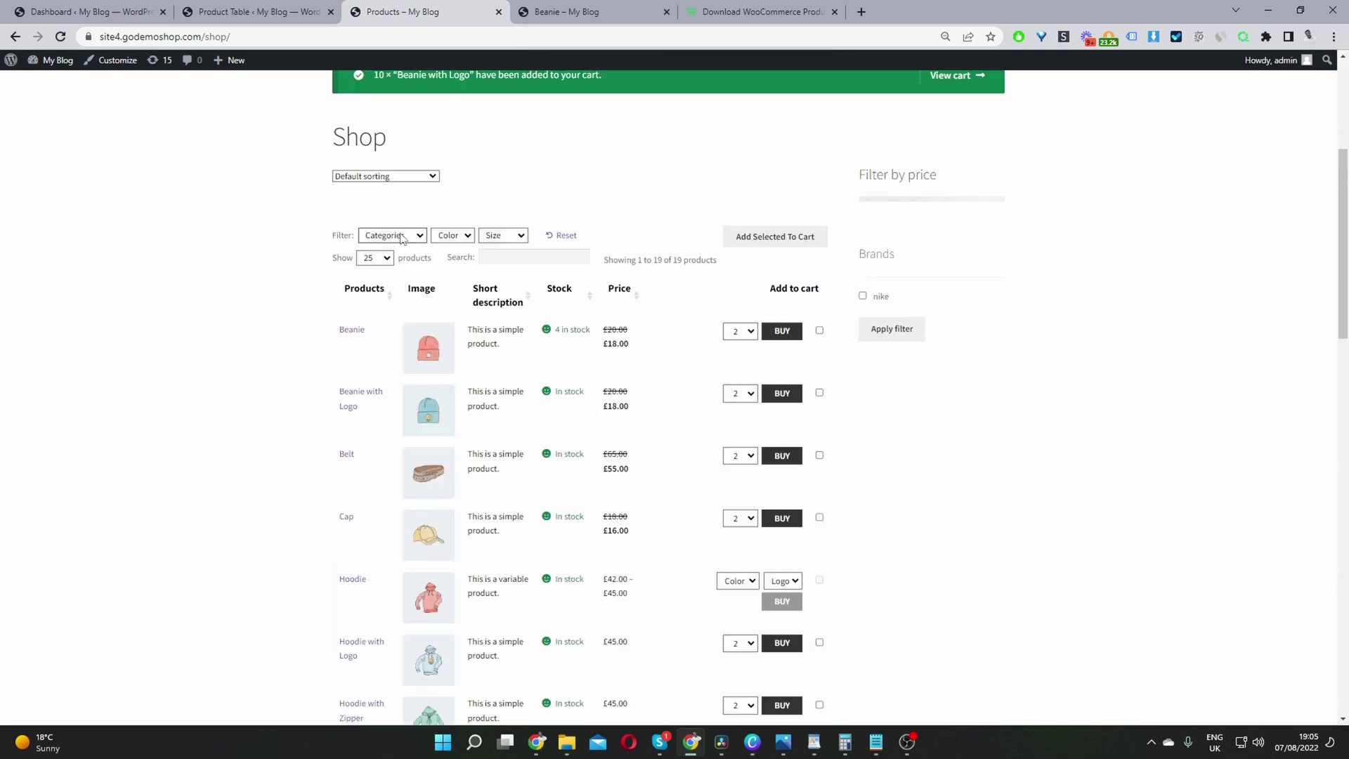
Filter the product table to Gray colour, then reset to show all products
left_click(455, 237)
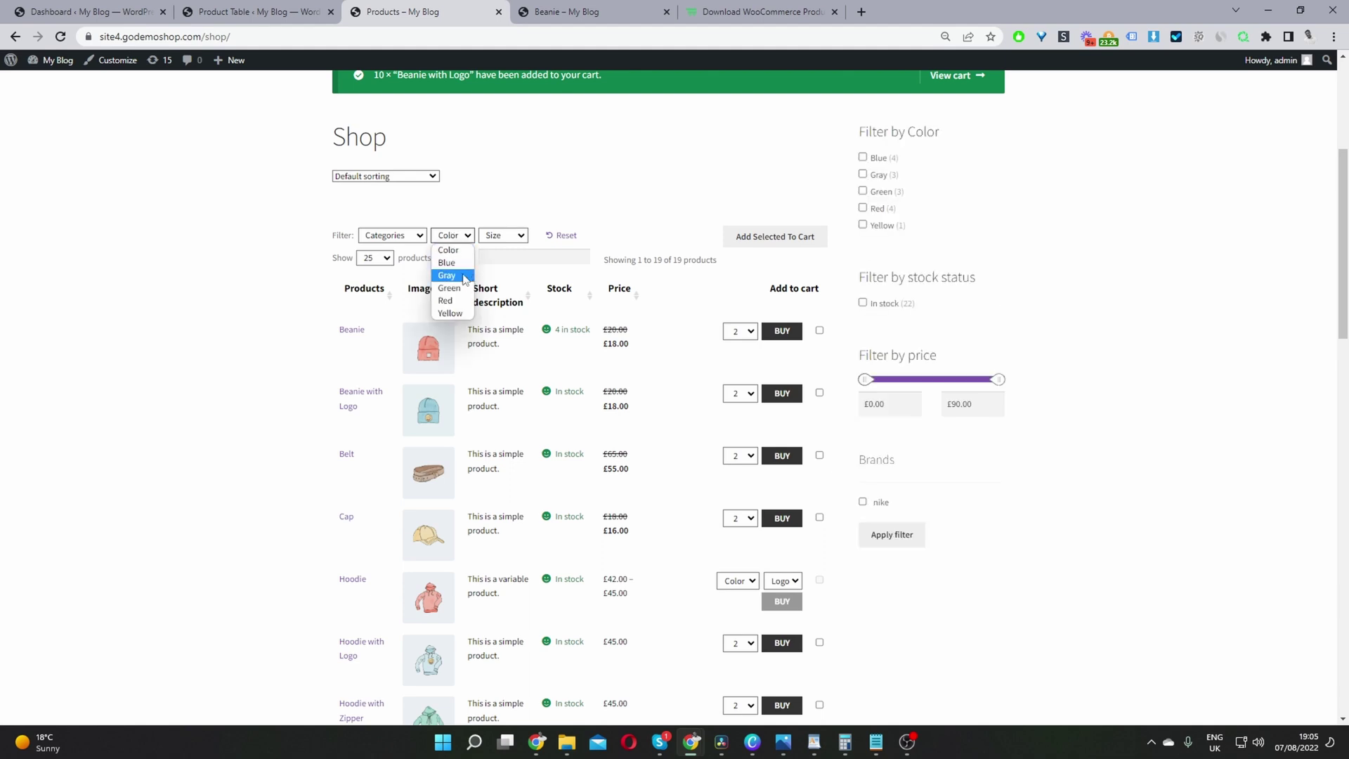
left_click(476, 272)
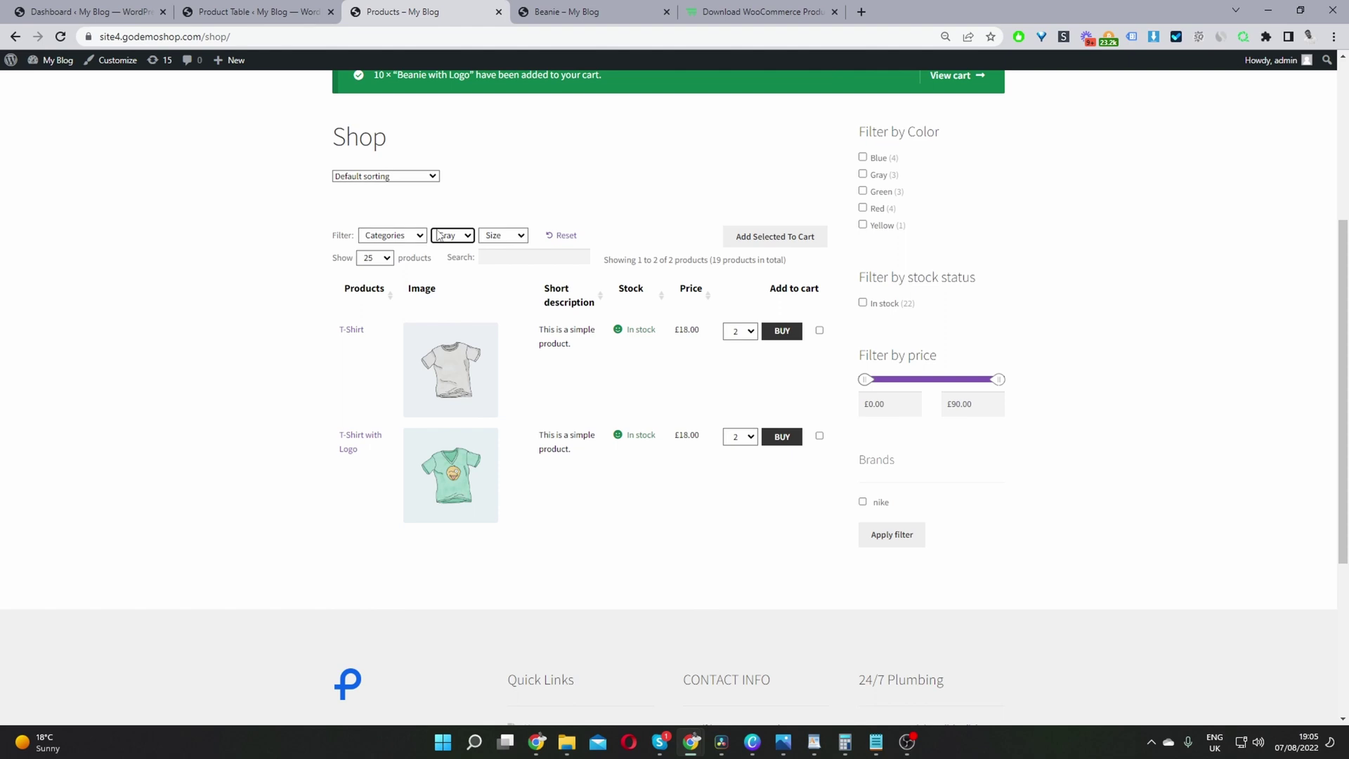
left_click(449, 235)
left_click(453, 249)
left_click(446, 275)
left_click(562, 236)
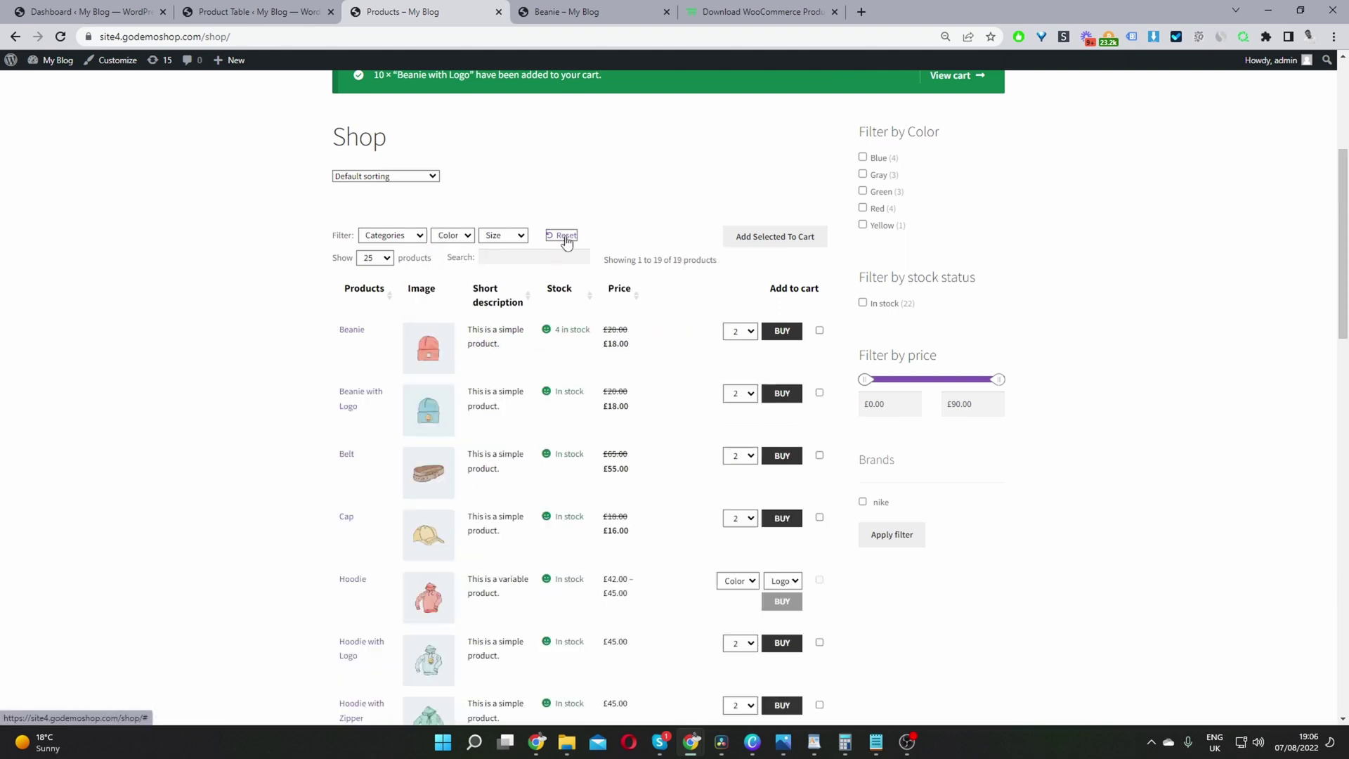
Filter the table to Gray Tshirts, then clear all filters
left_click(392, 235)
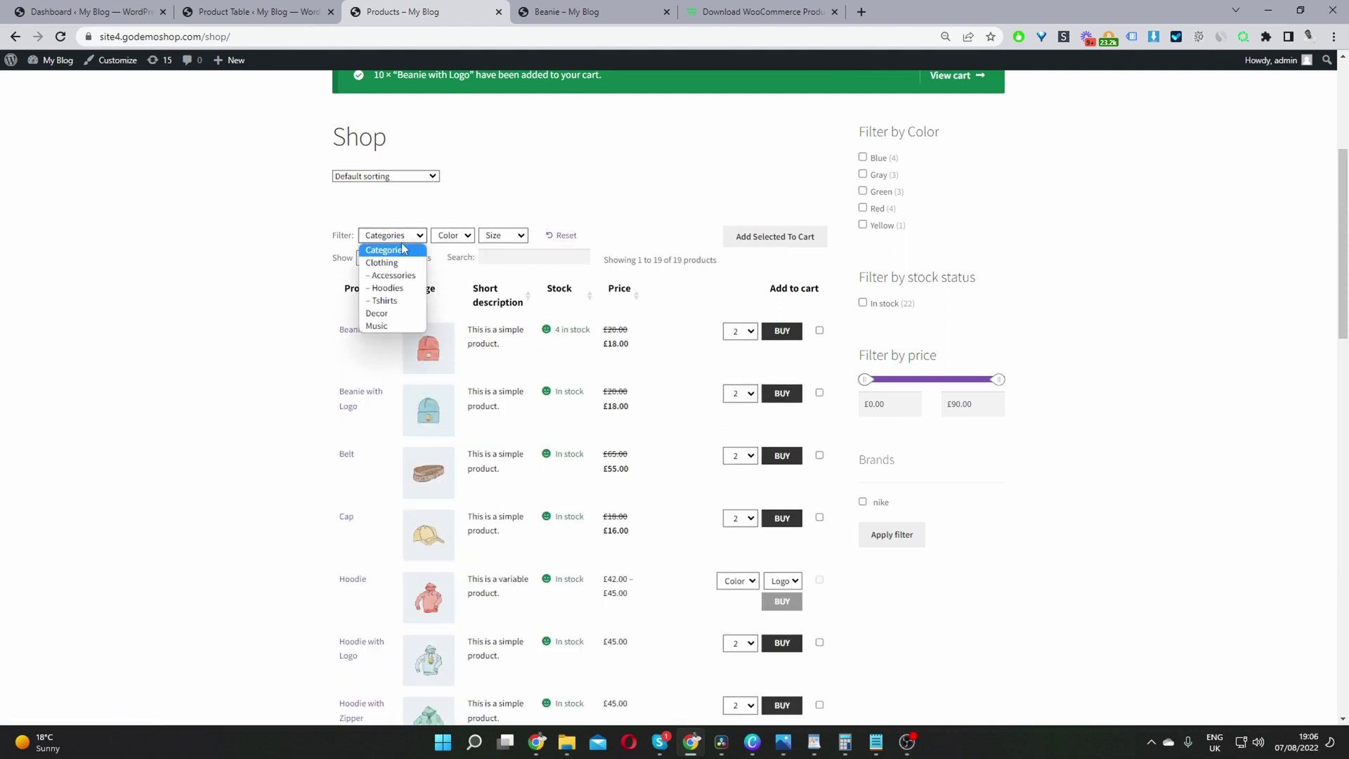
left_click(393, 304)
left_click(449, 235)
left_click(446, 275)
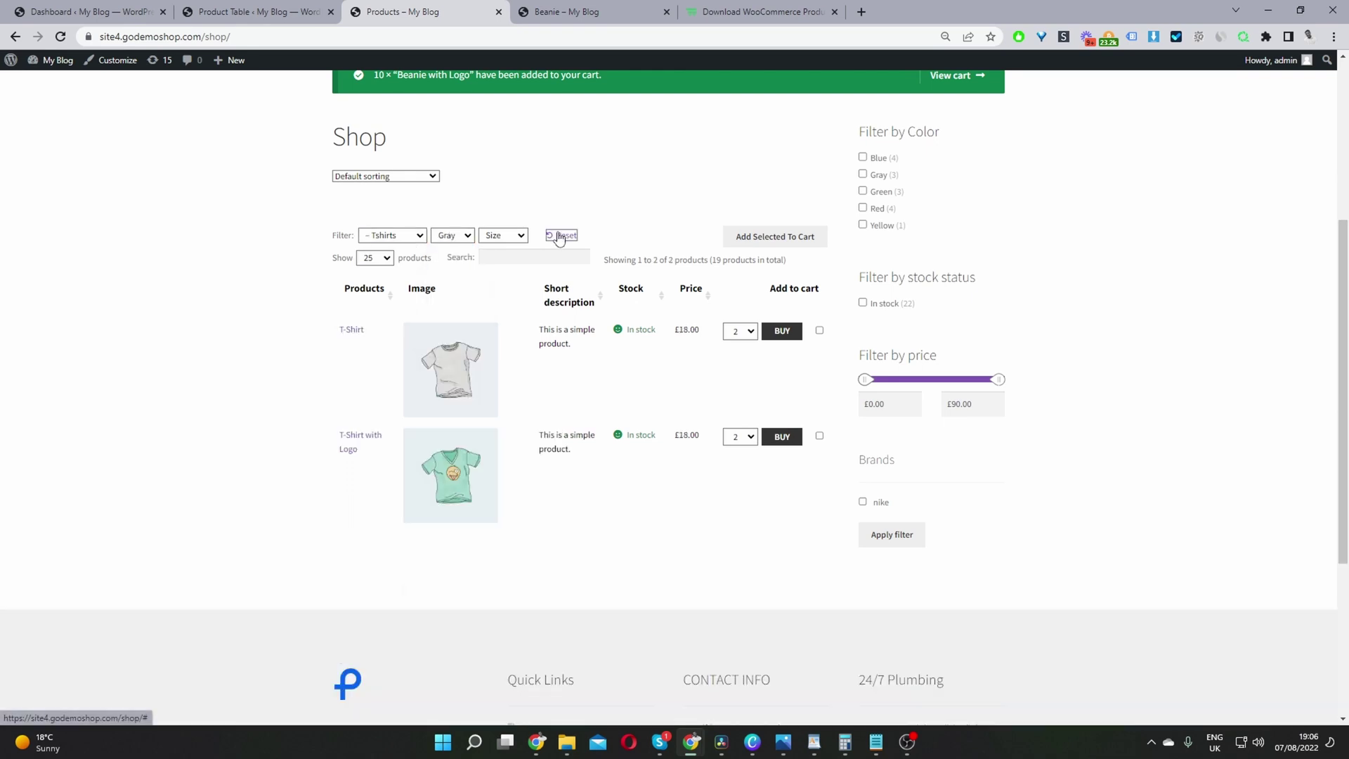
left_click(562, 235)
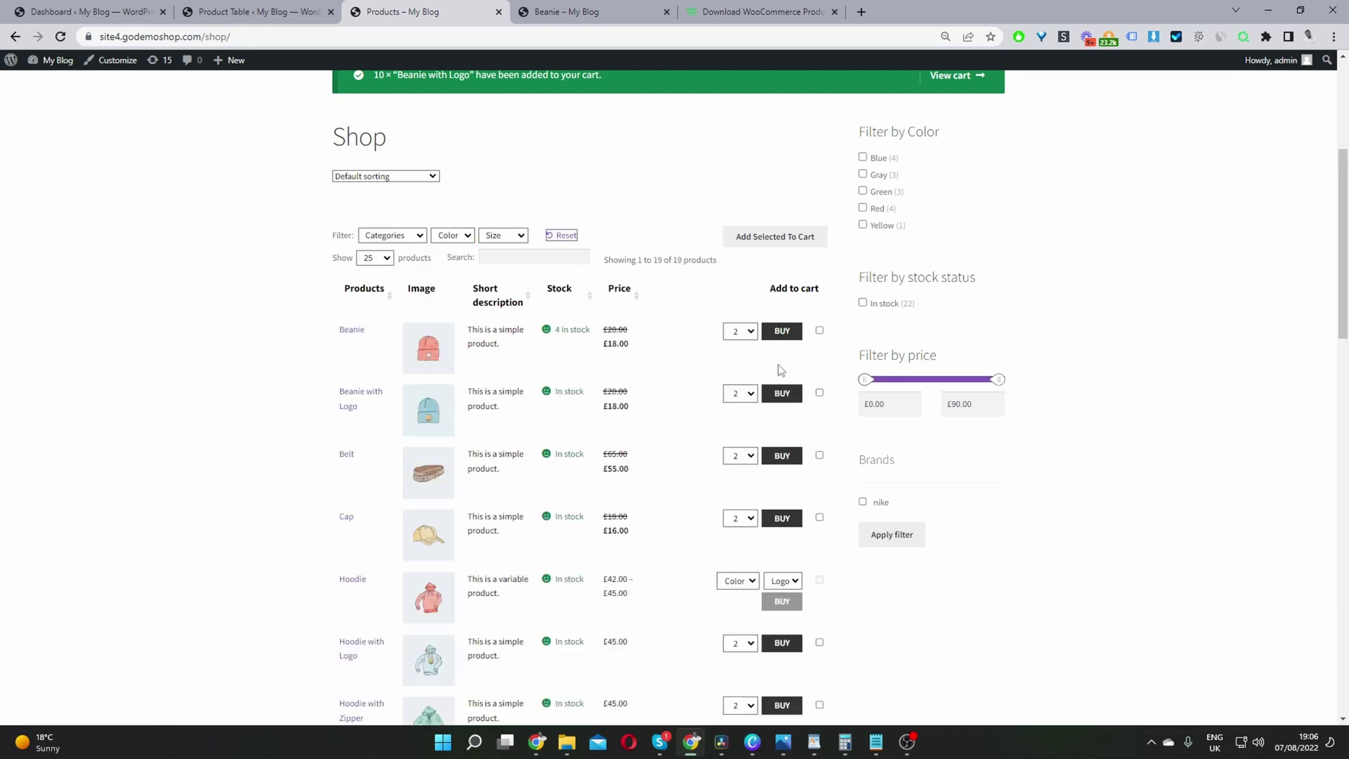
Tick Beanie with Logo and Belt and add both to the cart together
left_click(819, 331)
left_click(819, 393)
left_click(759, 239)
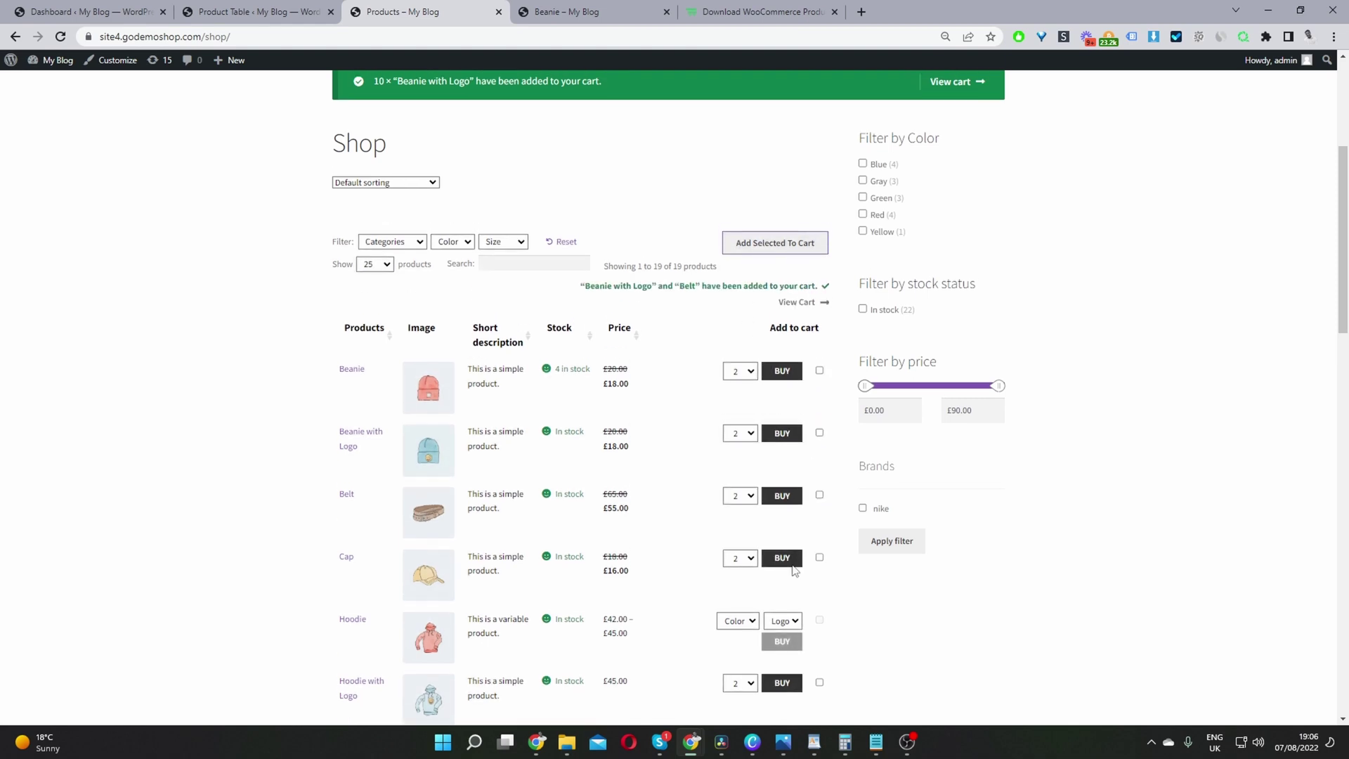